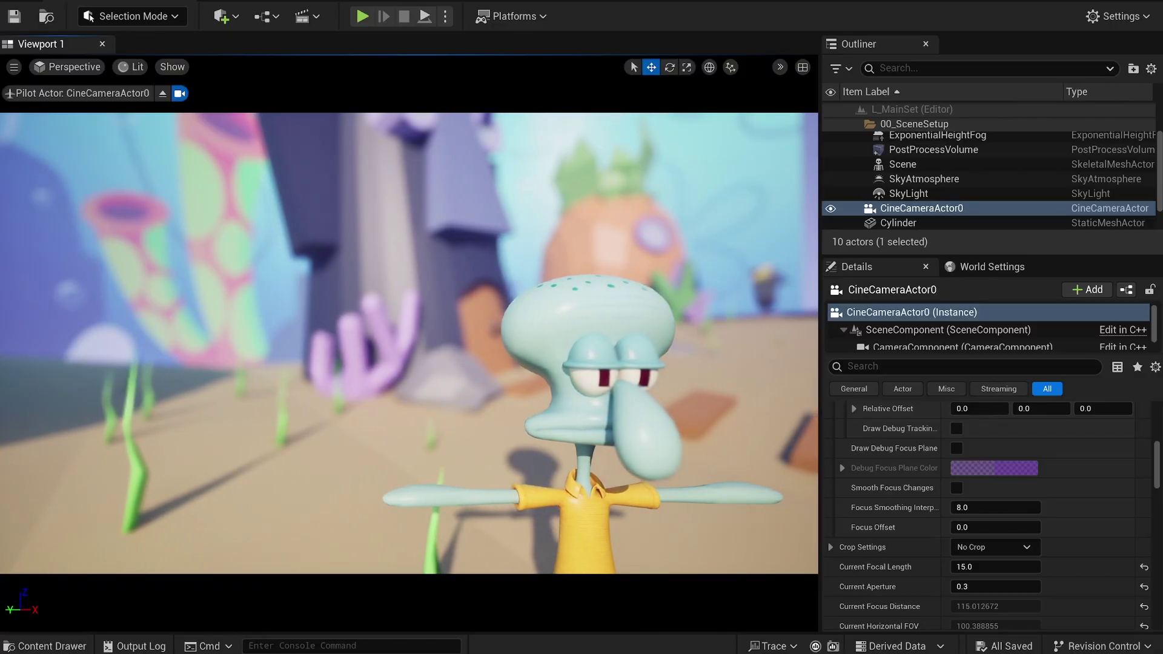
Step: Look at the character in the set from several positions through the piloted camera
{"action": "key", "text": "d"}
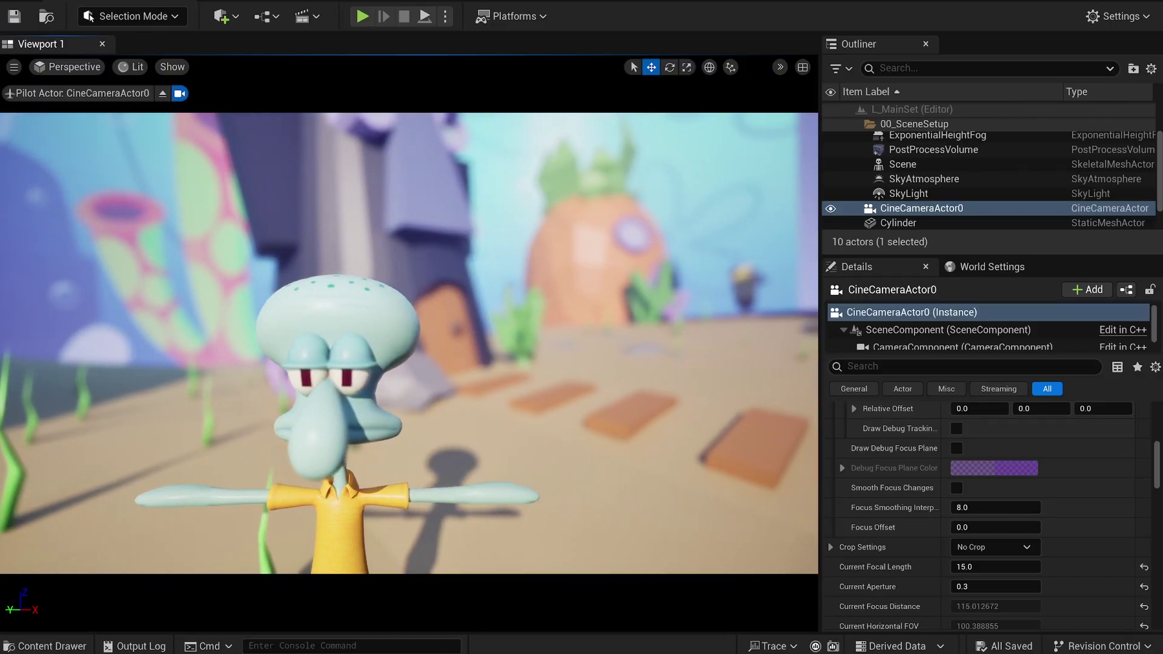
{"action": "key", "text": "a"}
{"action": "key", "text": "e"}
{"action": "key", "text": "q"}
{"action": "key", "text": "q"}
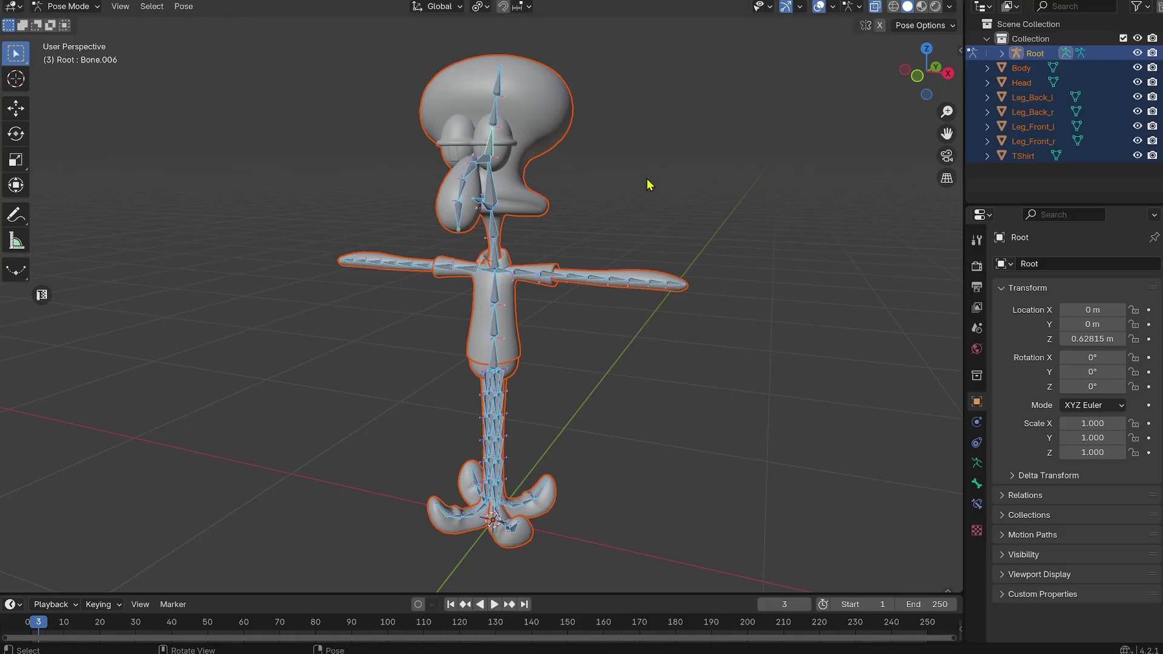
Step: In Blender, parent the selected character meshes to the Root armature using Armature Deform with automatic weights
{"action": "key", "text": "ctrl+p"}
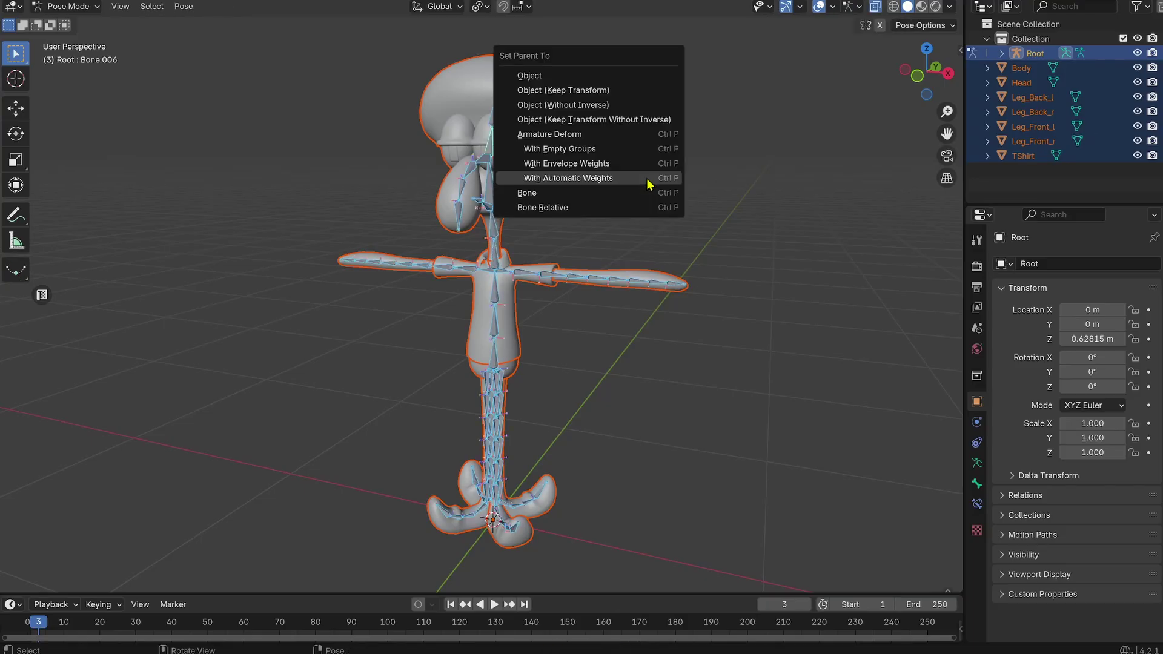
{"action": "left_click", "coordinate": [646, 181]}
Step: Test the skinning by rotating the character's left arm bones about their local Z axis and further bones about local Y
{"action": "left_click", "coordinate": [541, 275]}
{"action": "left_click_drag", "start_coordinate": [822, 250], "coordinate": [547, 295]}
{"action": "key", "text": "r"}
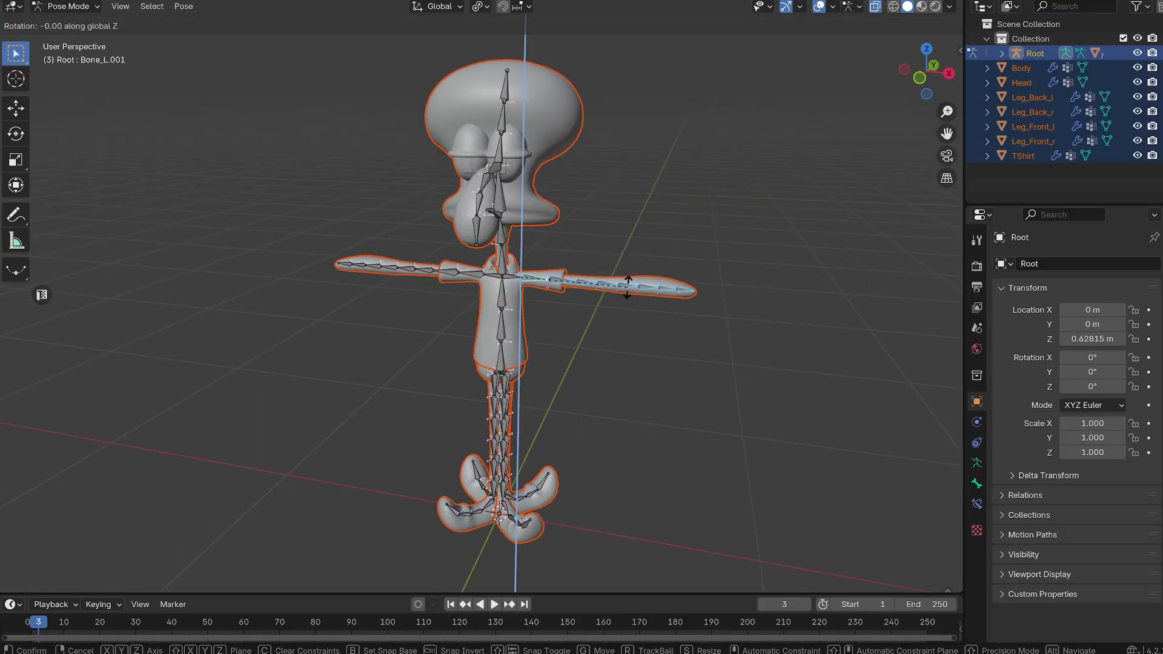
{"action": "key", "text": "z"}
{"action": "key", "text": "z"}
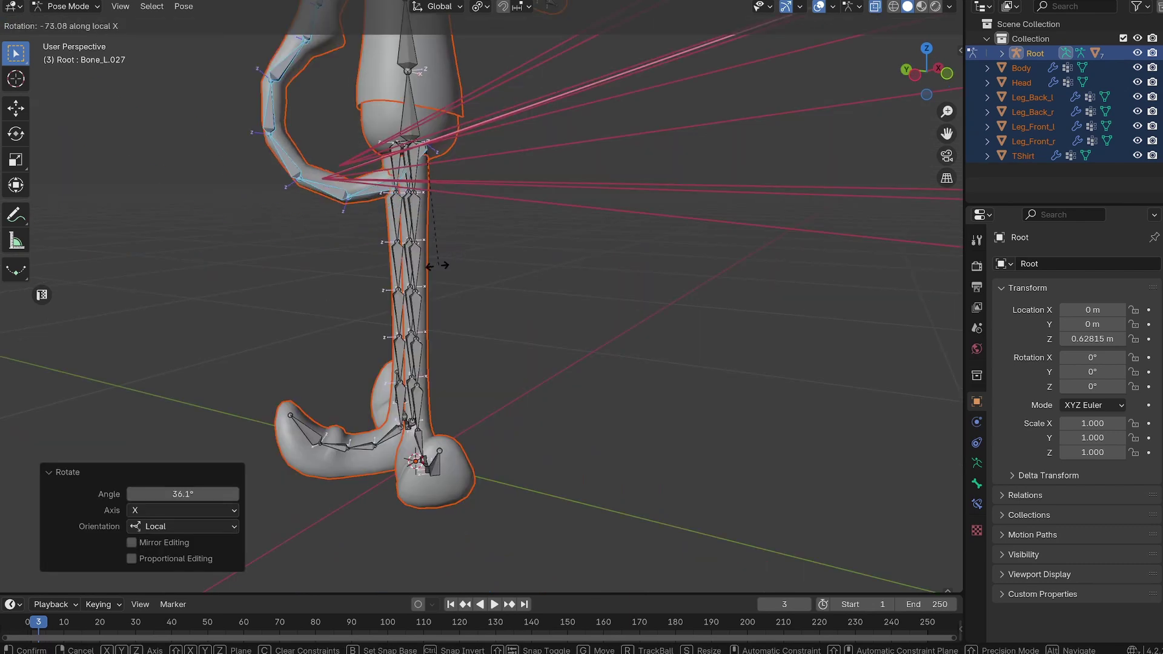
{"action": "left_click", "coordinate": [592, 154]}
{"action": "key", "text": "r"}
{"action": "key", "text": "y"}
{"action": "key", "text": "y"}
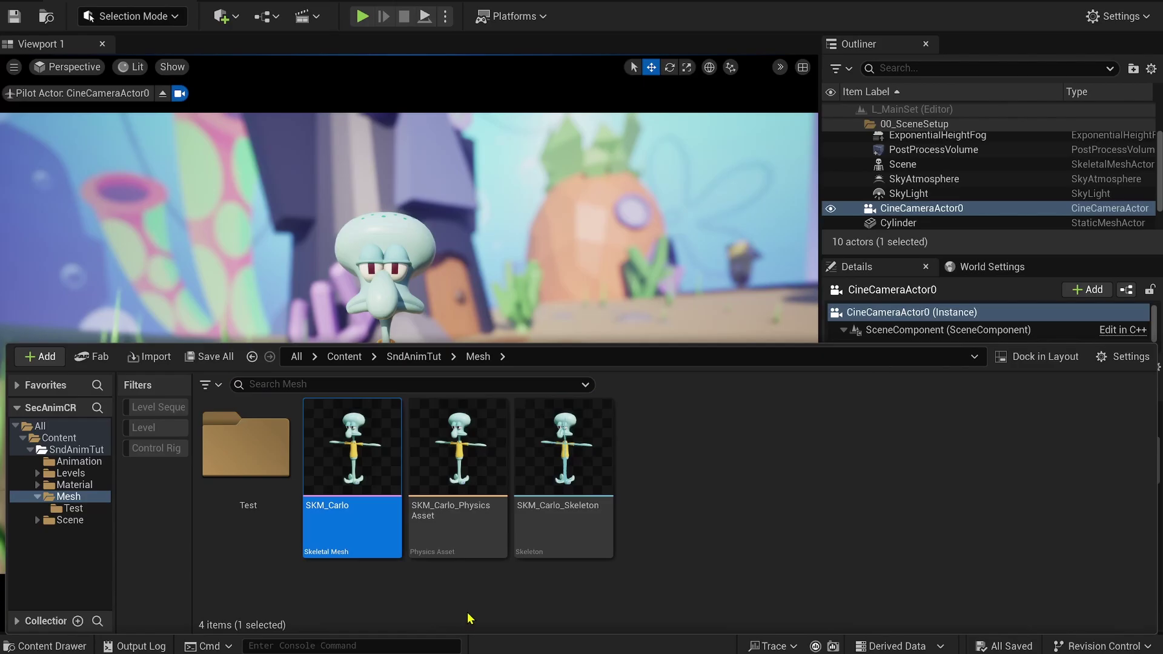
Step: In Unreal Editor, create a Control Rig from the SKM_Carlo skeletal mesh, name it CR_SquidWard and save it
{"action": "right_click", "coordinate": [357, 533]}
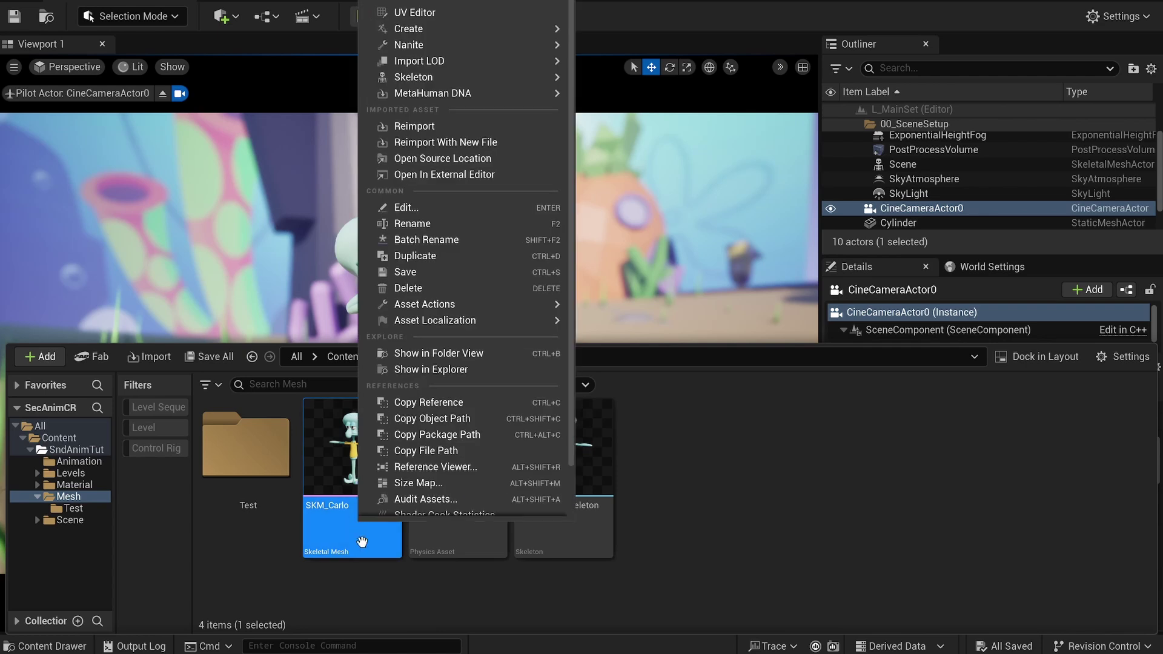
{"action": "mouse_move", "coordinate": [504, 34]}
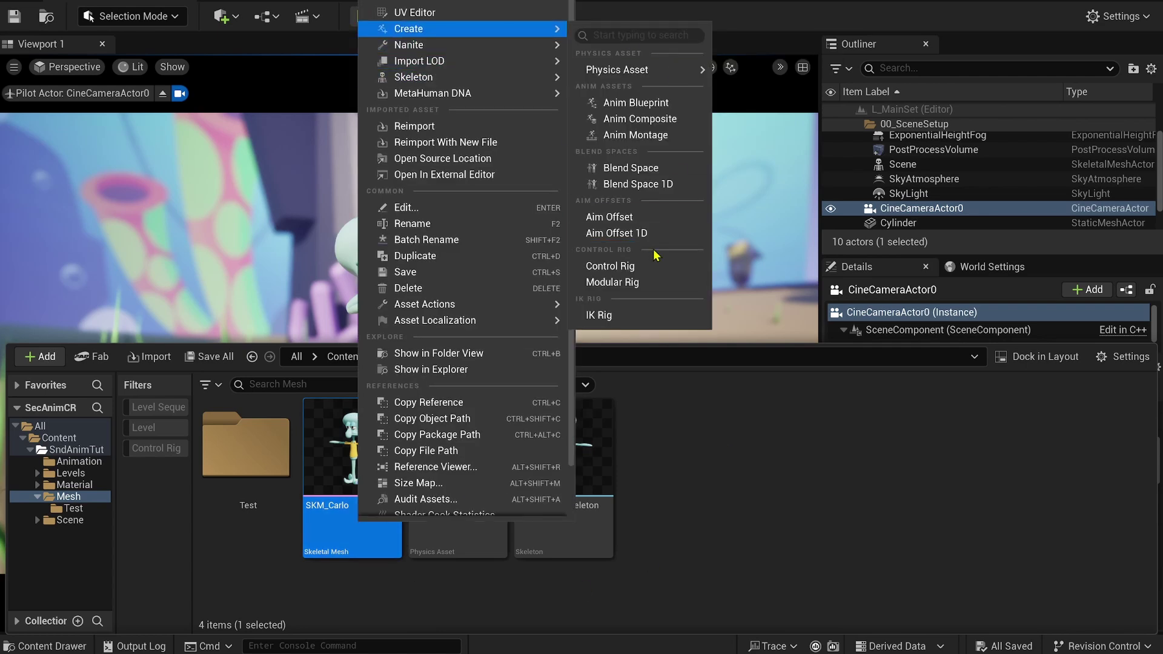
{"action": "left_click", "coordinate": [611, 266]}
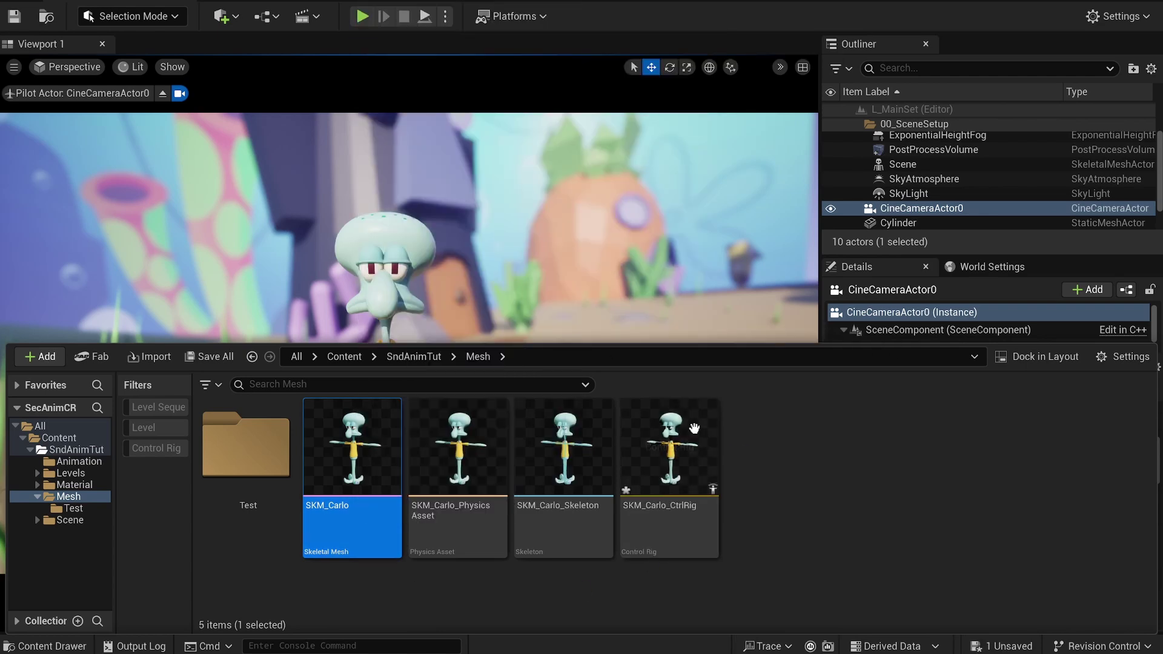
{"action": "left_click", "coordinate": [702, 533]}
{"action": "key", "text": "ctrl+s"}
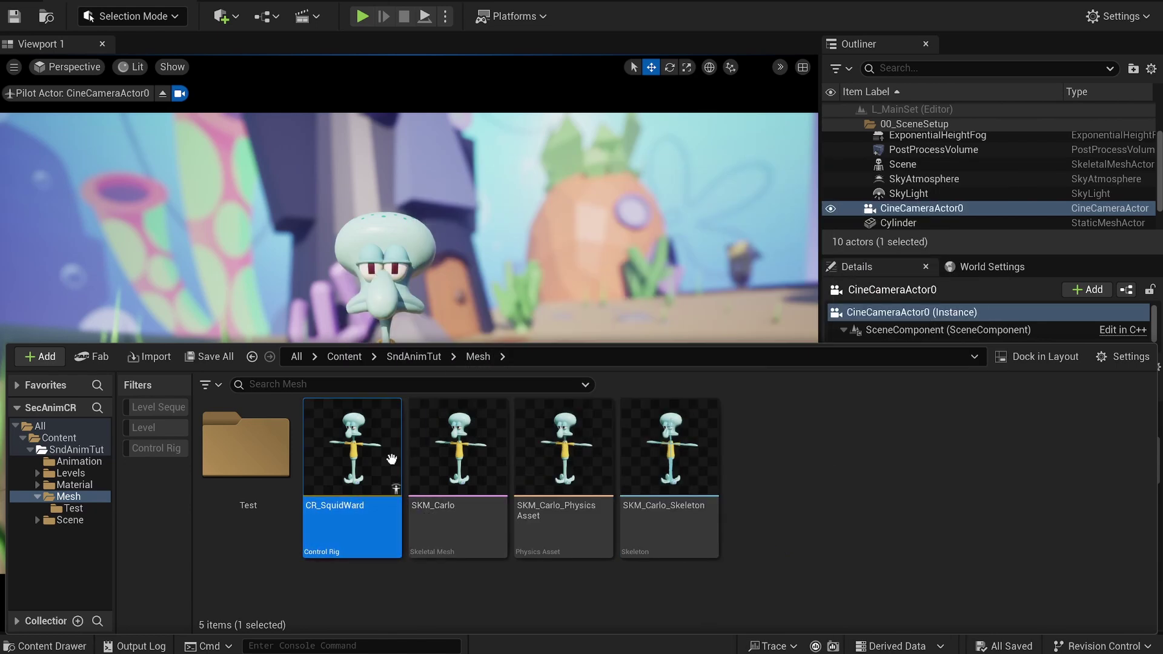
Step: Open the CR_SquidWard control rig and enlarge the preview, rig hierarchy and graph areas, repositioning the Forwards Solve node
{"action": "double_click", "coordinate": [391, 459]}
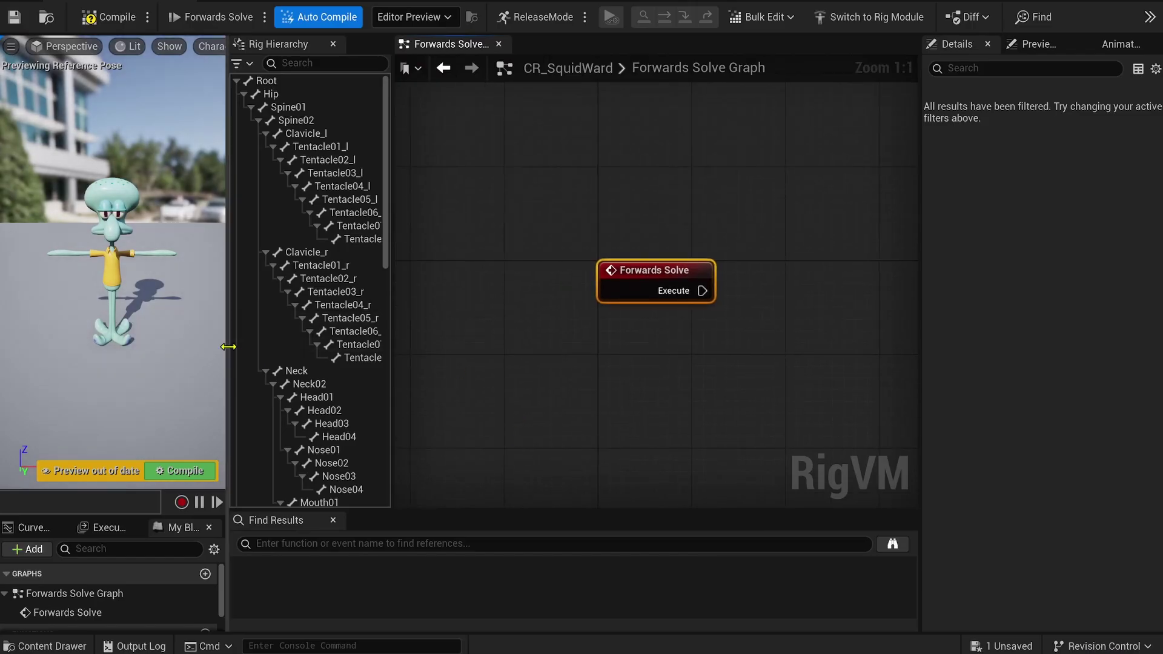
{"action": "left_click_drag", "start_coordinate": [228, 346], "coordinate": [337, 346]}
{"action": "scroll", "coordinate": [293, 334], "scroll_direction": "up", "scroll_amount": 2}
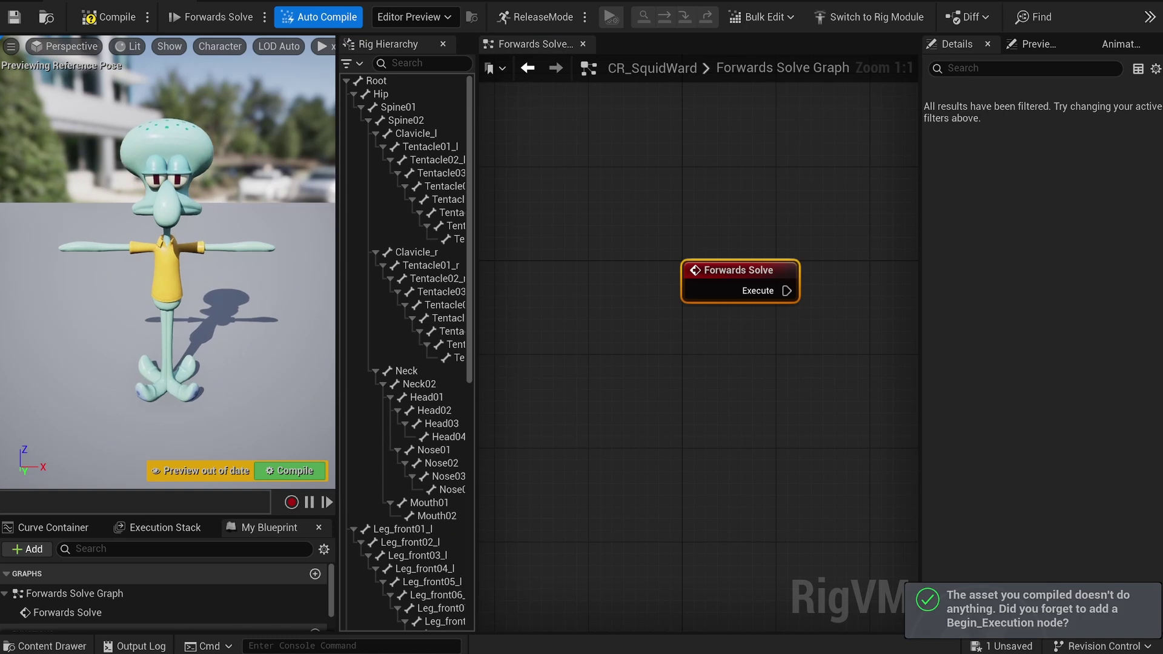
{"action": "left_click_drag", "start_coordinate": [476, 247], "coordinate": [549, 247]}
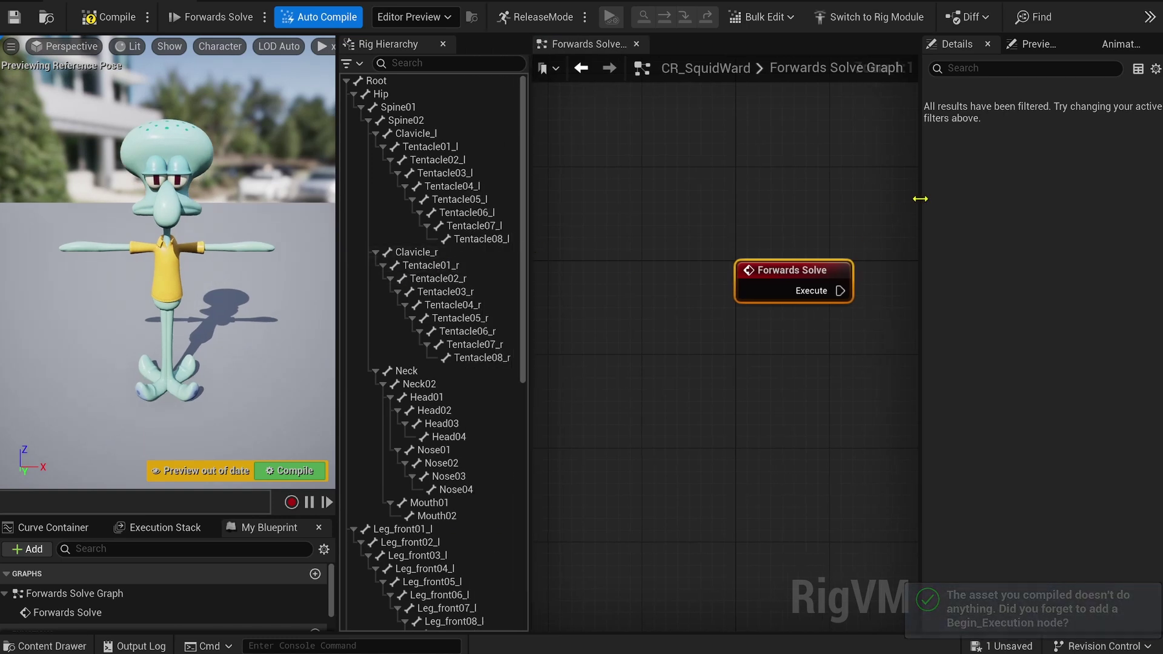
{"action": "left_click_drag", "start_coordinate": [919, 198], "coordinate": [980, 197]}
{"action": "left_click_drag", "start_coordinate": [827, 278], "coordinate": [696, 278]}
{"action": "right_click_drag", "start_coordinate": [755, 210], "coordinate": [711, 244]}
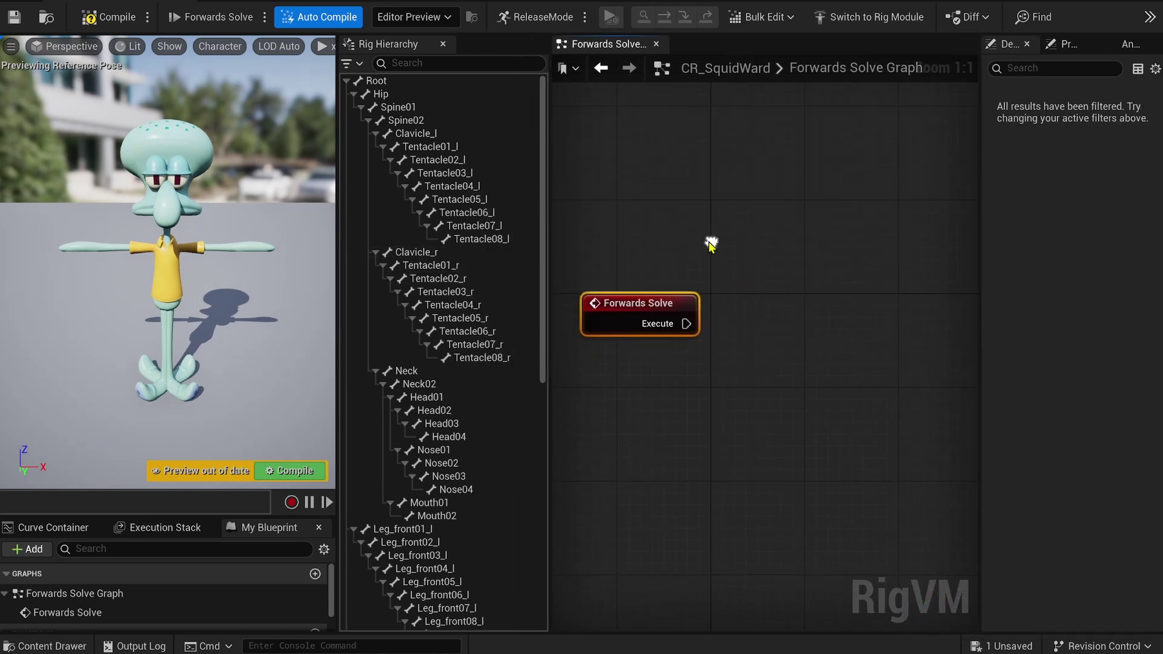
{"action": "left_click_drag", "start_coordinate": [200, 230], "coordinate": [164, 224], "text": "alt"}
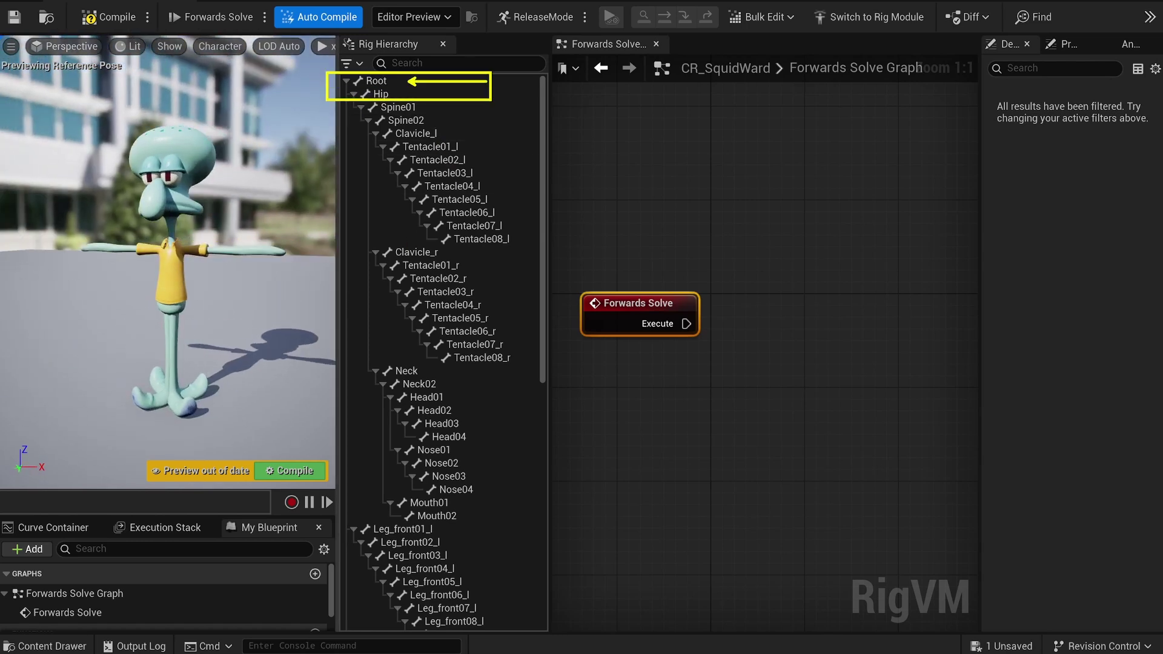
Step: Add controls for the Root and Hip bones in the rig hierarchy
{"action": "left_click", "coordinate": [375, 81]}
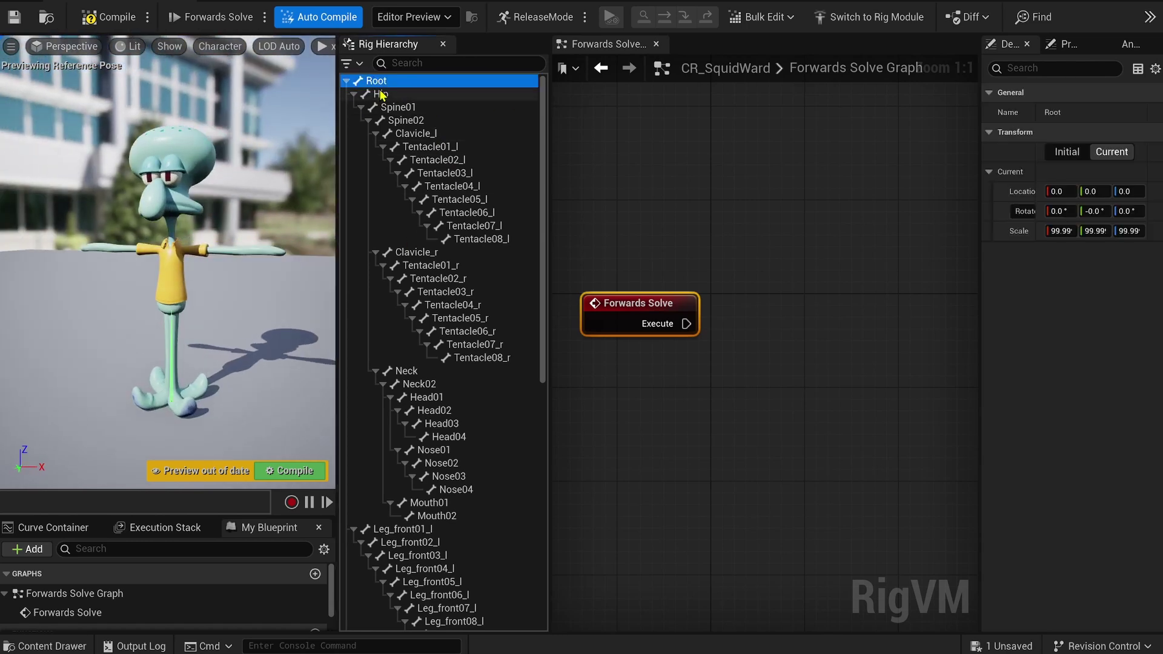
{"action": "left_click", "coordinate": [380, 94], "text": "shift"}
{"action": "right_click", "coordinate": [372, 80]}
{"action": "mouse_move", "coordinate": [545, 126]}
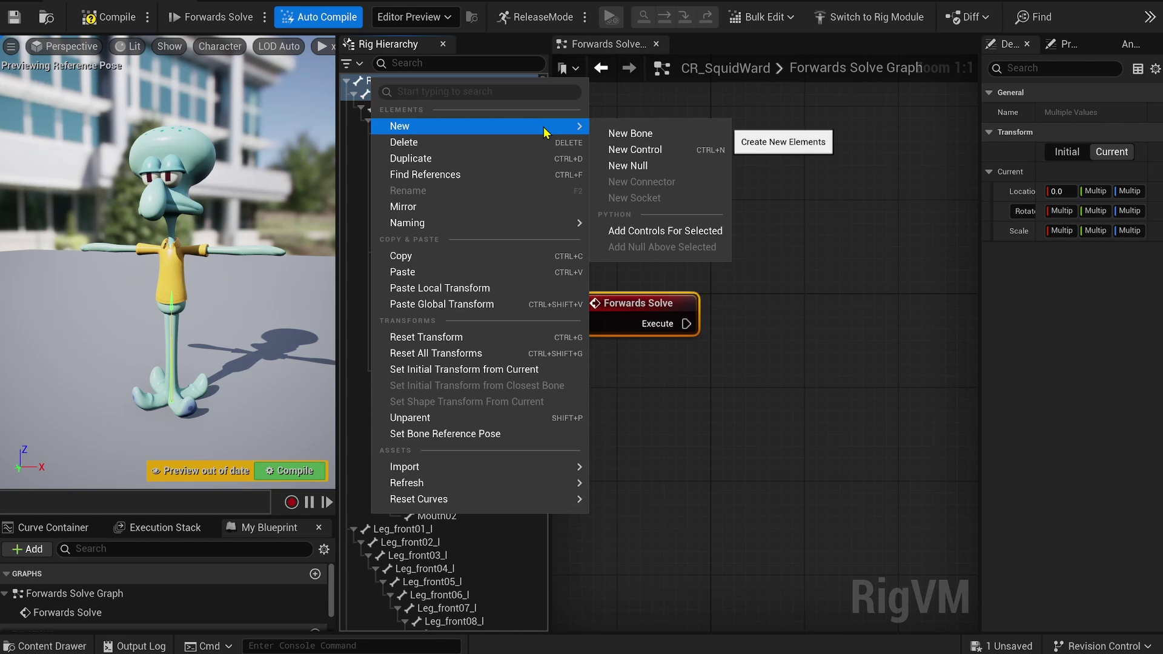
{"action": "left_click", "coordinate": [679, 231]}
Step: Create a new control at the end of the rig hierarchy and name it Master_ctrl
{"action": "scroll", "coordinate": [494, 425], "scroll_direction": "down", "scroll_amount": 10}
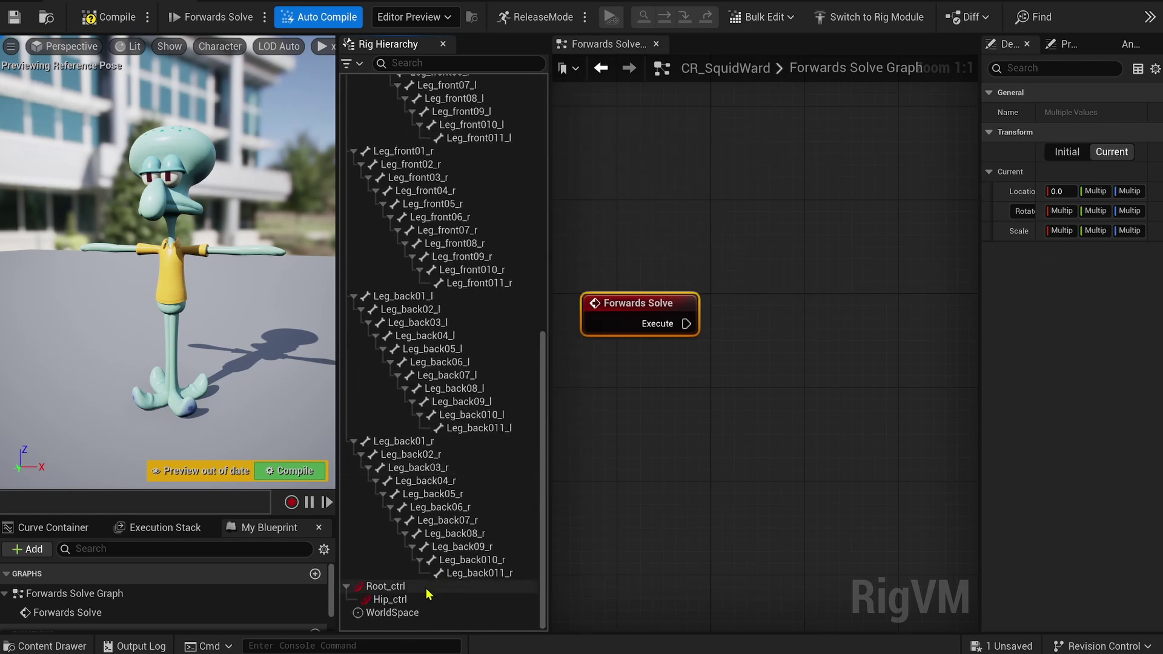
{"action": "right_click", "coordinate": [402, 622]}
{"action": "mouse_move", "coordinate": [545, 238]}
{"action": "left_click", "coordinate": [678, 264]}
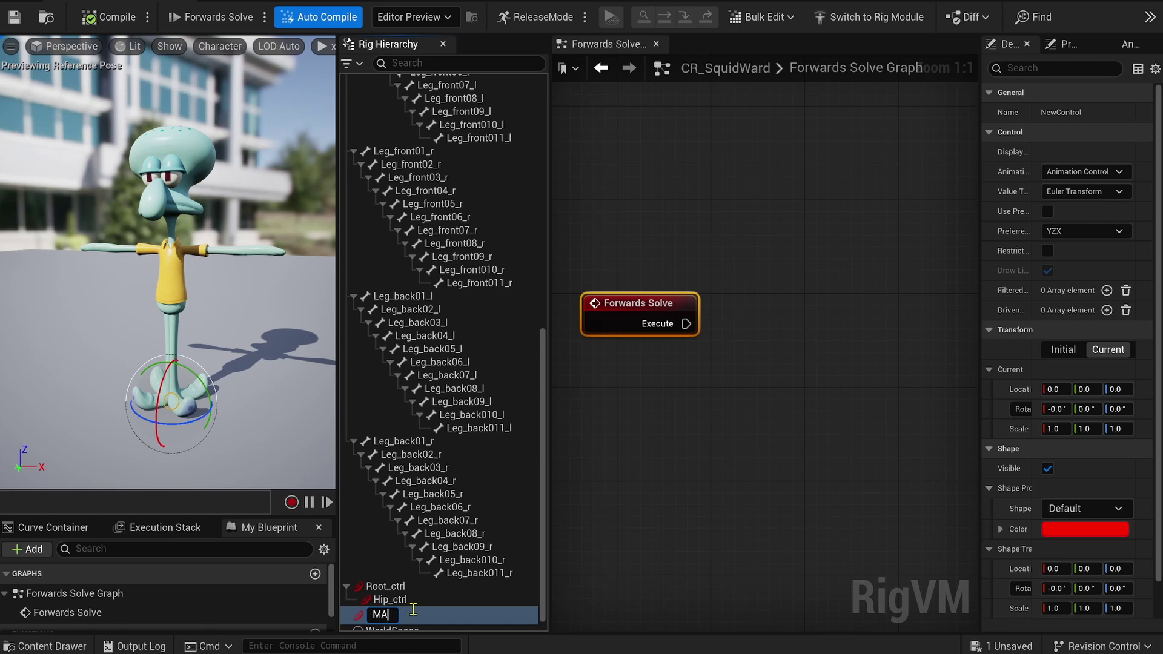
{"action": "key", "text": "Return"}
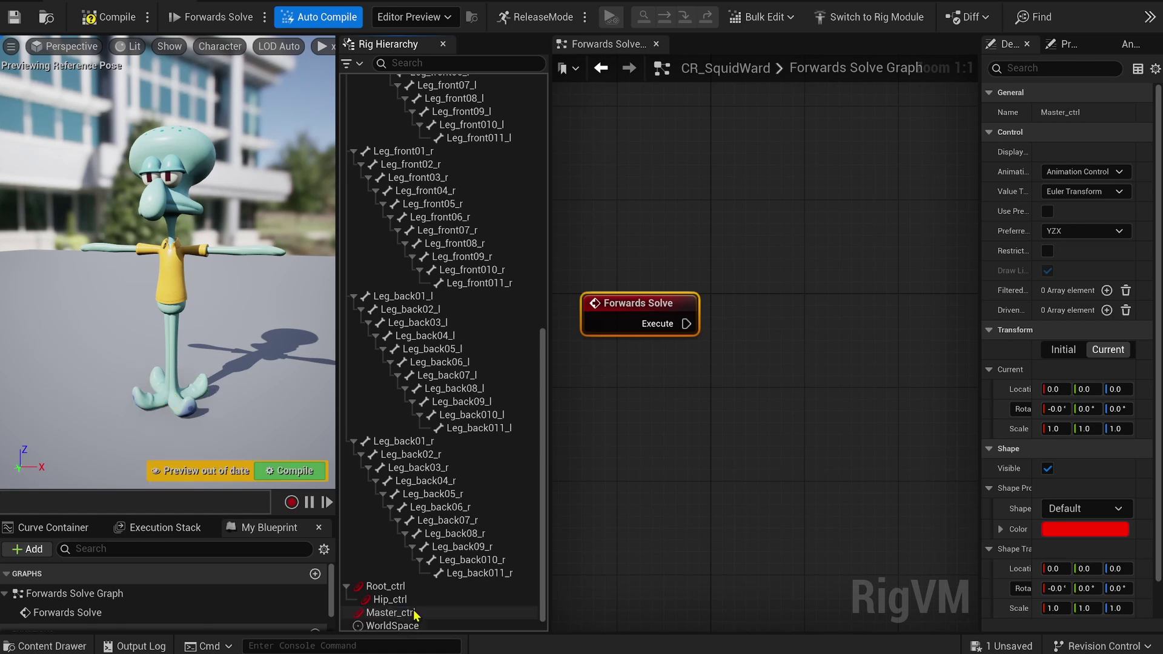
Step: Add Get Transform nodes for Root_ctrl and Hip_ctrl to the Forwards Solve graph
{"action": "left_click_drag", "start_coordinate": [385, 586], "coordinate": [631, 412]}
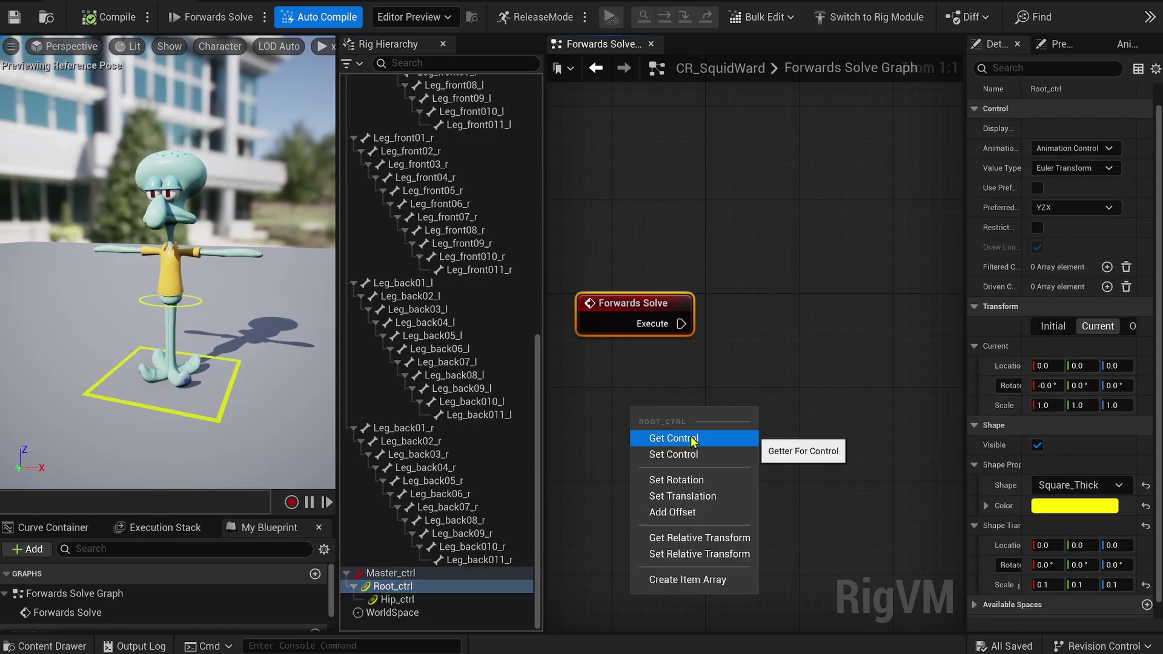
{"action": "left_click", "coordinate": [694, 441]}
{"action": "scroll", "coordinate": [651, 403], "scroll_direction": "down", "scroll_amount": 2}
{"action": "left_click_drag", "start_coordinate": [394, 599], "coordinate": [807, 401]}
{"action": "left_click", "coordinate": [837, 428]}
Step: Add Set Transform nodes for the Root and Hip bones to the Forwards Solve graph
{"action": "scroll", "coordinate": [423, 446], "scroll_direction": "up", "scroll_amount": 14}
{"action": "left_click_drag", "start_coordinate": [376, 80], "coordinate": [716, 161]}
{"action": "left_click", "coordinate": [743, 215]}
{"action": "left_click_drag", "start_coordinate": [381, 93], "coordinate": [907, 185]}
{"action": "left_click", "coordinate": [925, 239]}
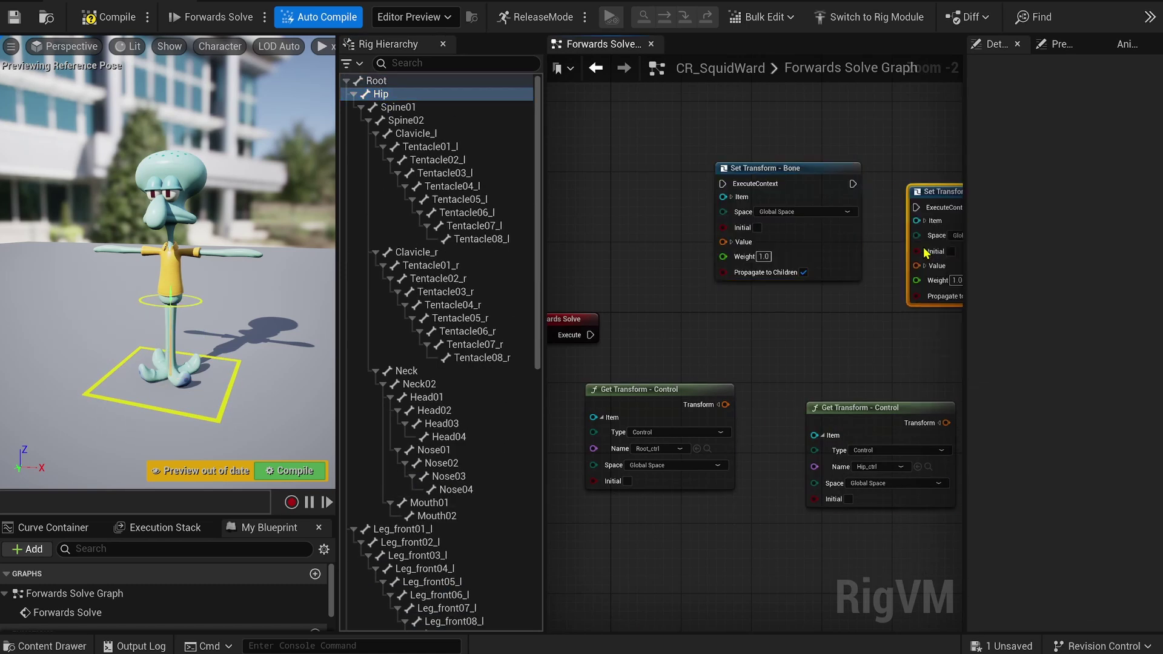
Step: Connect the Root_ctrl and Hip_ctrl transforms to the Value inputs of the matching Set Transform bone nodes
{"action": "left_click_drag", "start_coordinate": [726, 405], "coordinate": [722, 242]}
{"action": "right_click_drag", "start_coordinate": [863, 361], "coordinate": [699, 361]}
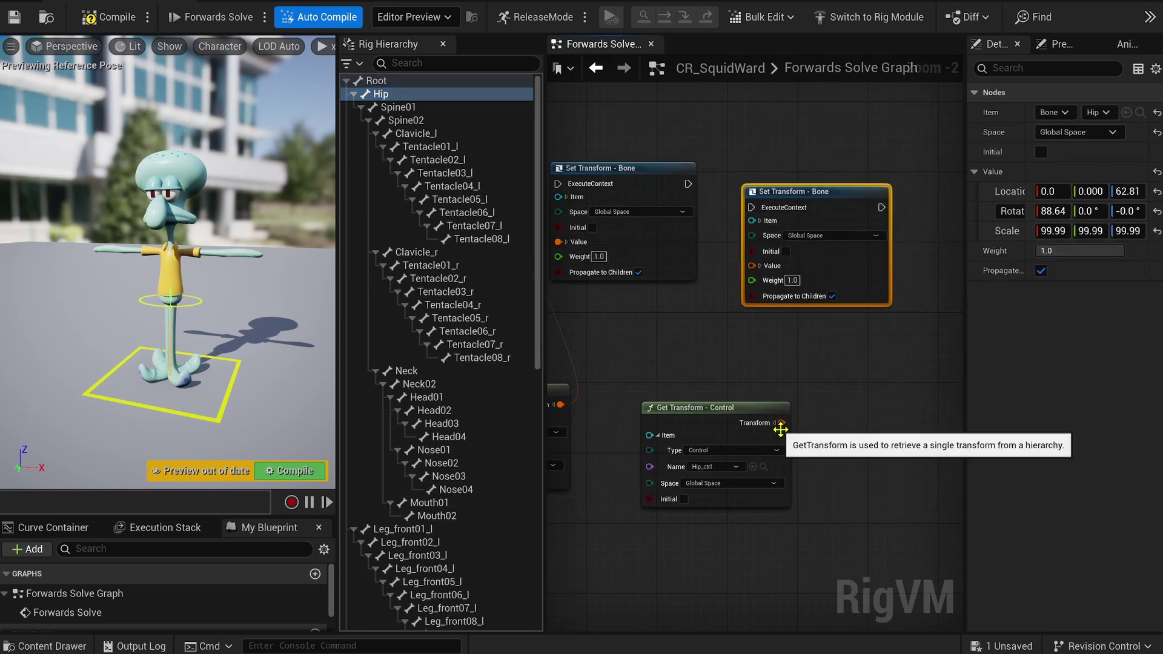
{"action": "left_click_drag", "start_coordinate": [781, 430], "coordinate": [752, 266]}
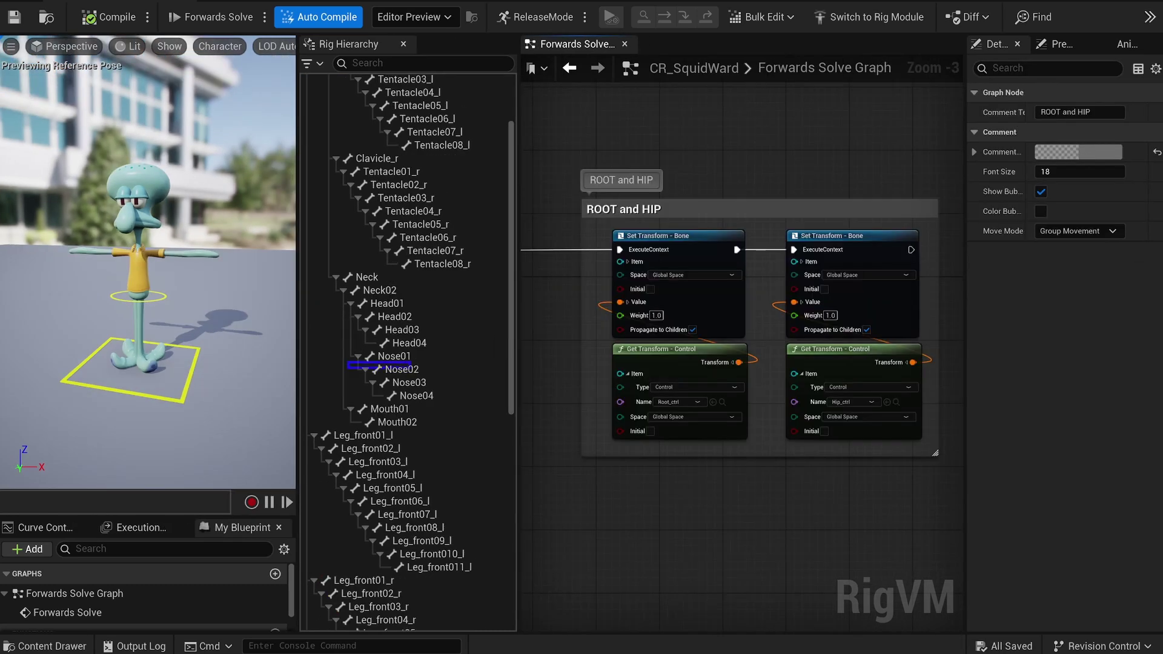
Step: Add a control for the Nose02 bone and parent it under Hip_ctrl
{"action": "right_click", "coordinate": [416, 371]}
{"action": "mouse_move", "coordinate": [443, 231]}
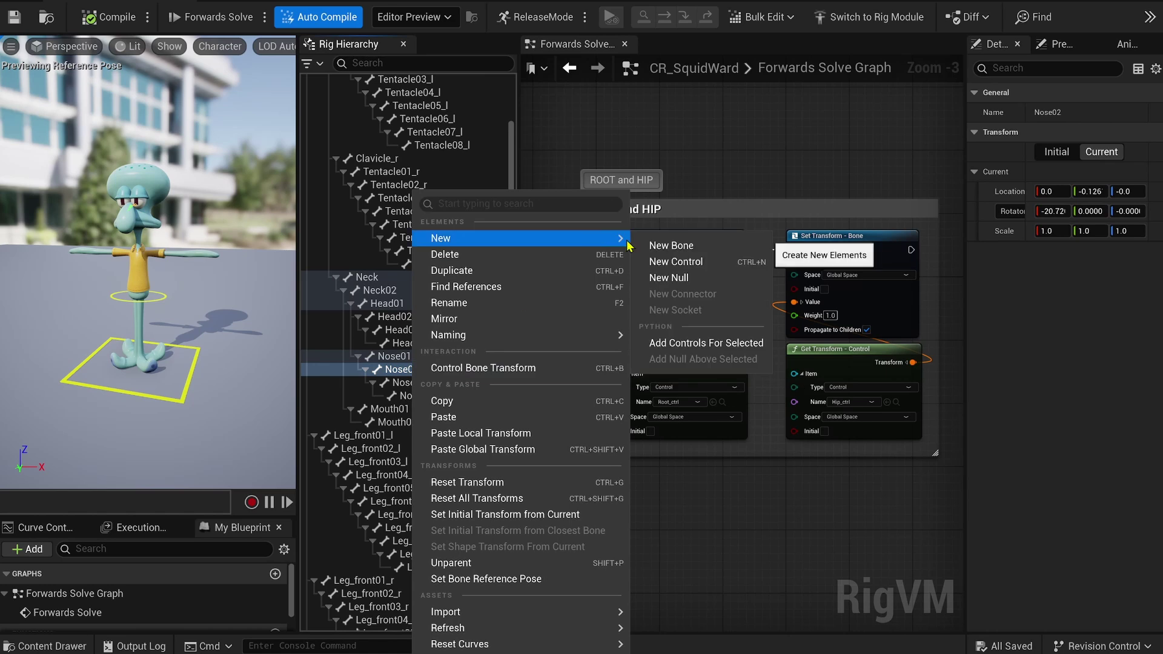
{"action": "left_click", "coordinate": [696, 342]}
{"action": "left_click_drag", "start_coordinate": [352, 599], "coordinate": [374, 587]}
Step: Give Nose02_ctrl a white Circle_Thick shape, then compile and save the rig
{"action": "left_click", "coordinate": [1085, 548]}
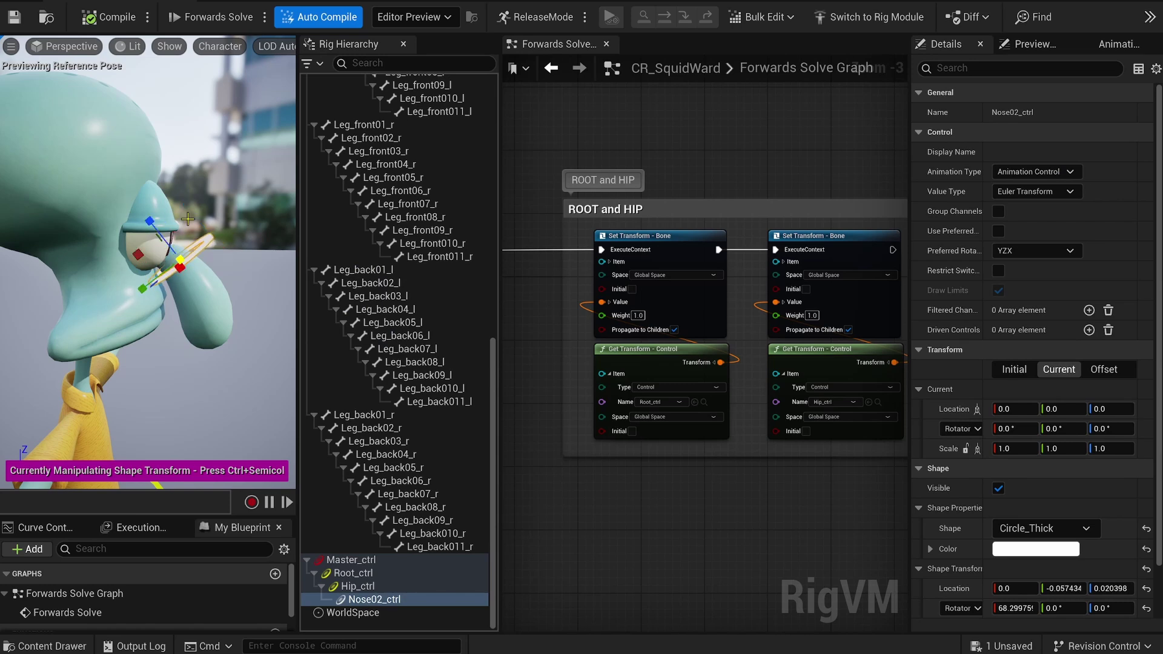
{"action": "left_click", "coordinate": [109, 17]}
{"action": "left_click", "coordinate": [14, 17]}
{"action": "left_click_drag", "start_coordinate": [187, 230], "coordinate": [121, 279], "text": "alt"}
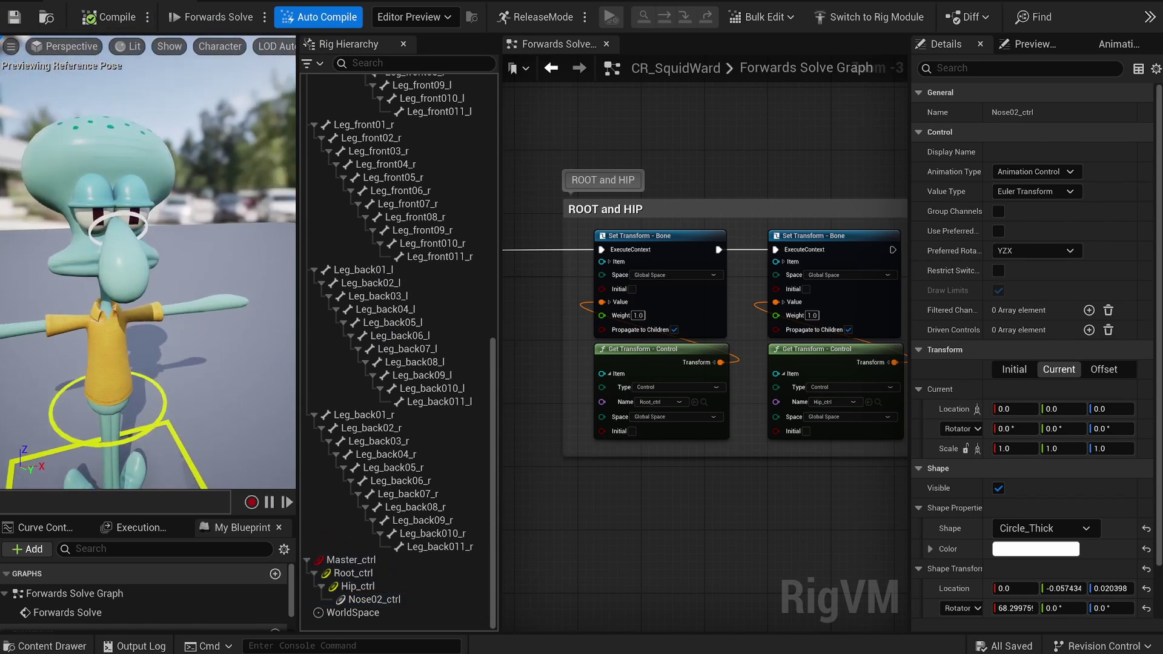
Step: Add a Get Transform node for Nose02_ctrl and a Set Transform node for the Nose02 bone below the ROOT and HIP group
{"action": "scroll", "coordinate": [121, 278], "scroll_direction": "down", "scroll_amount": 3}
{"action": "scroll", "coordinate": [696, 364], "scroll_direction": "down", "scroll_amount": 2}
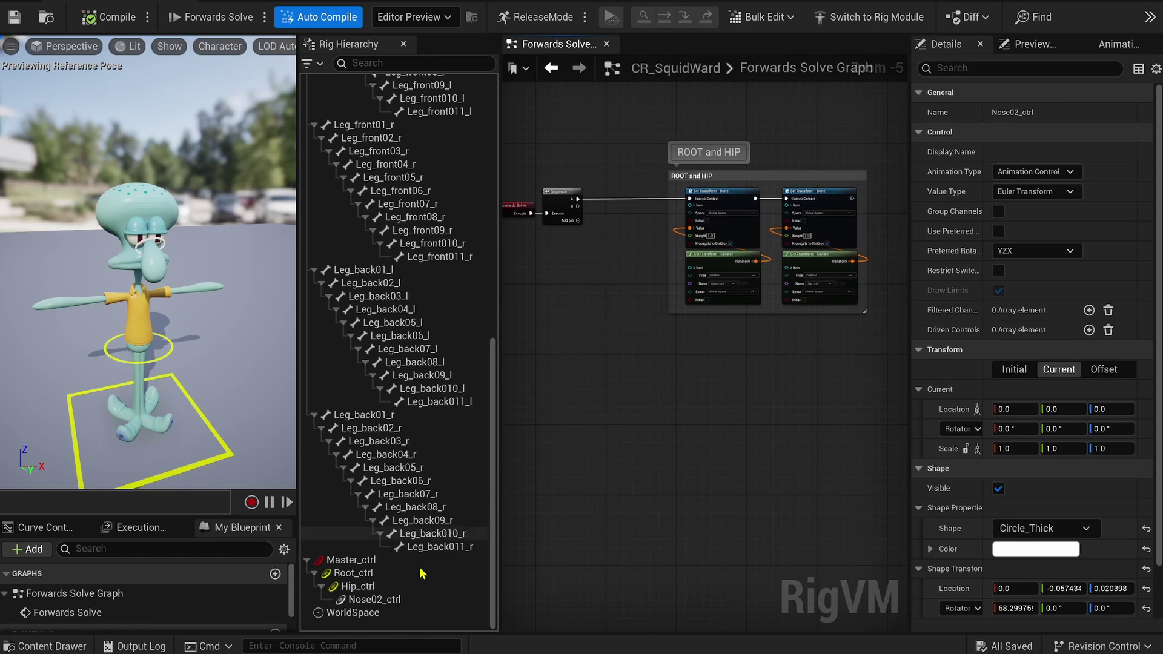
{"action": "left_click_drag", "start_coordinate": [374, 599], "coordinate": [582, 426]}
{"action": "left_click", "coordinate": [627, 407]}
{"action": "scroll", "coordinate": [397, 422], "scroll_direction": "up", "scroll_amount": 10}
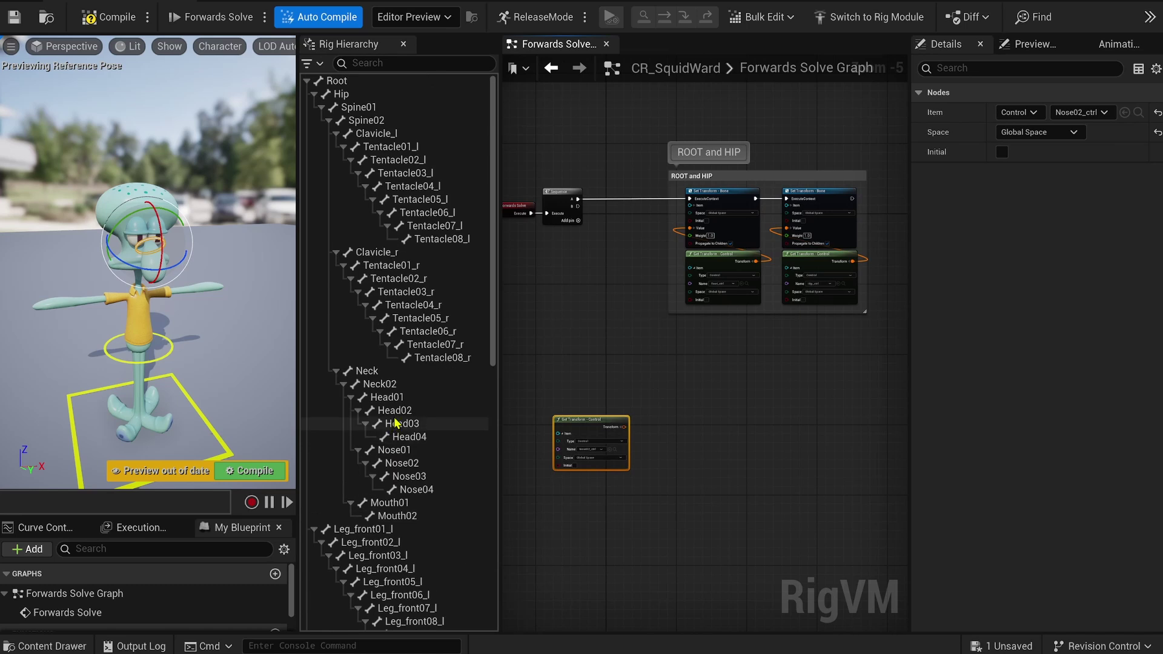
{"action": "left_click_drag", "start_coordinate": [402, 464], "coordinate": [733, 417]}
{"action": "left_click", "coordinate": [764, 447]}
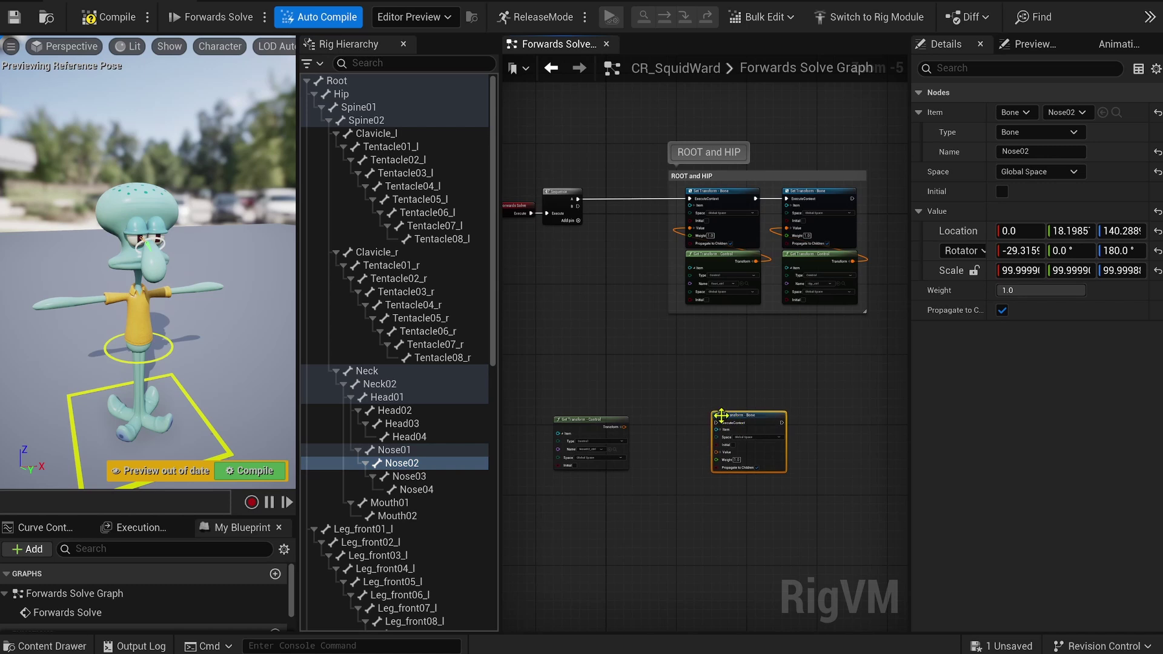
Step: Widen the graph area and space the Nose02_ctrl Get Transform and Nose02 Set Transform nodes further apart
{"action": "scroll", "coordinate": [653, 475], "scroll_direction": "up", "scroll_amount": 3}
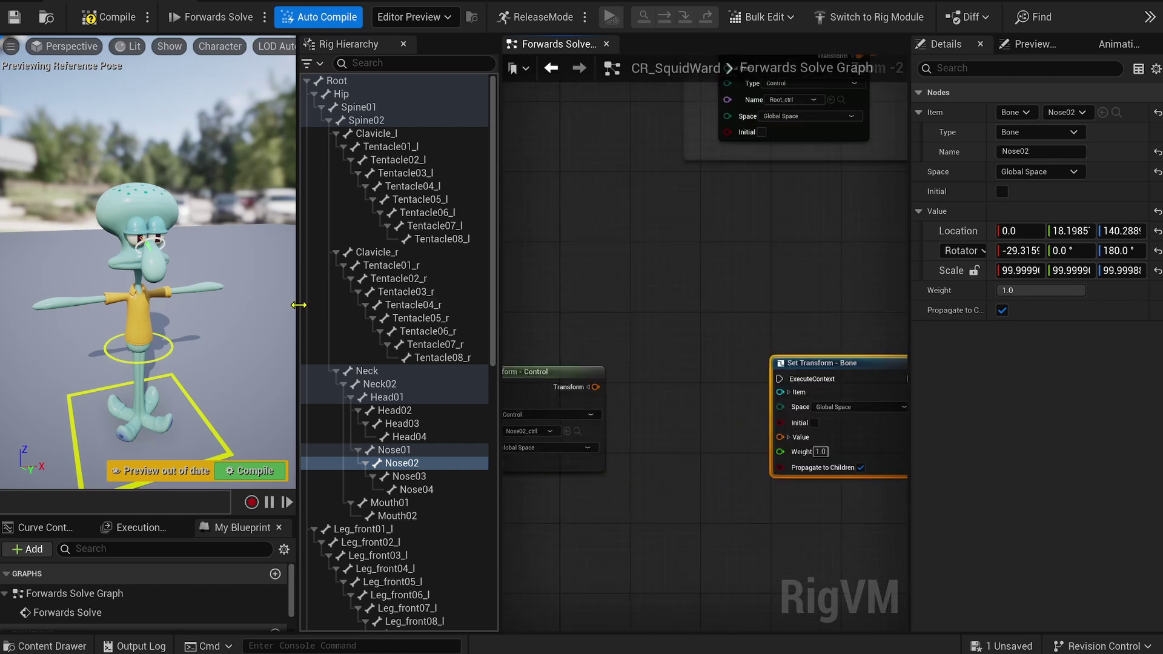
{"action": "left_click_drag", "start_coordinate": [298, 305], "coordinate": [209, 306]}
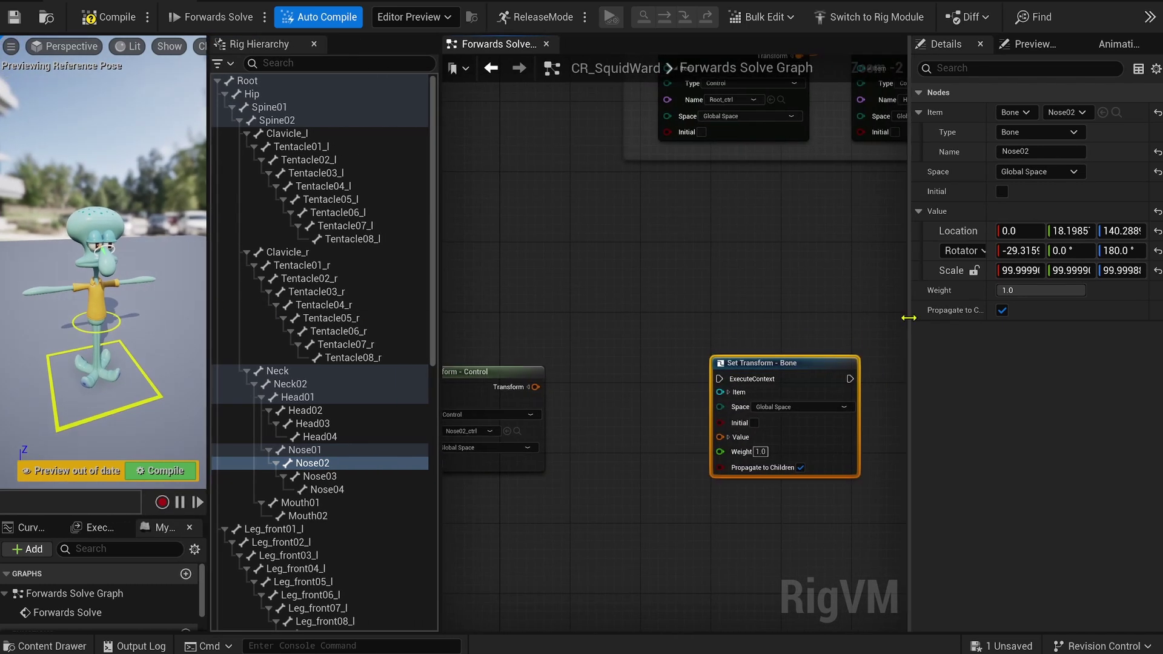
{"action": "left_click_drag", "start_coordinate": [909, 318], "coordinate": [957, 318]}
{"action": "left_click_drag", "start_coordinate": [518, 383], "coordinate": [585, 383]}
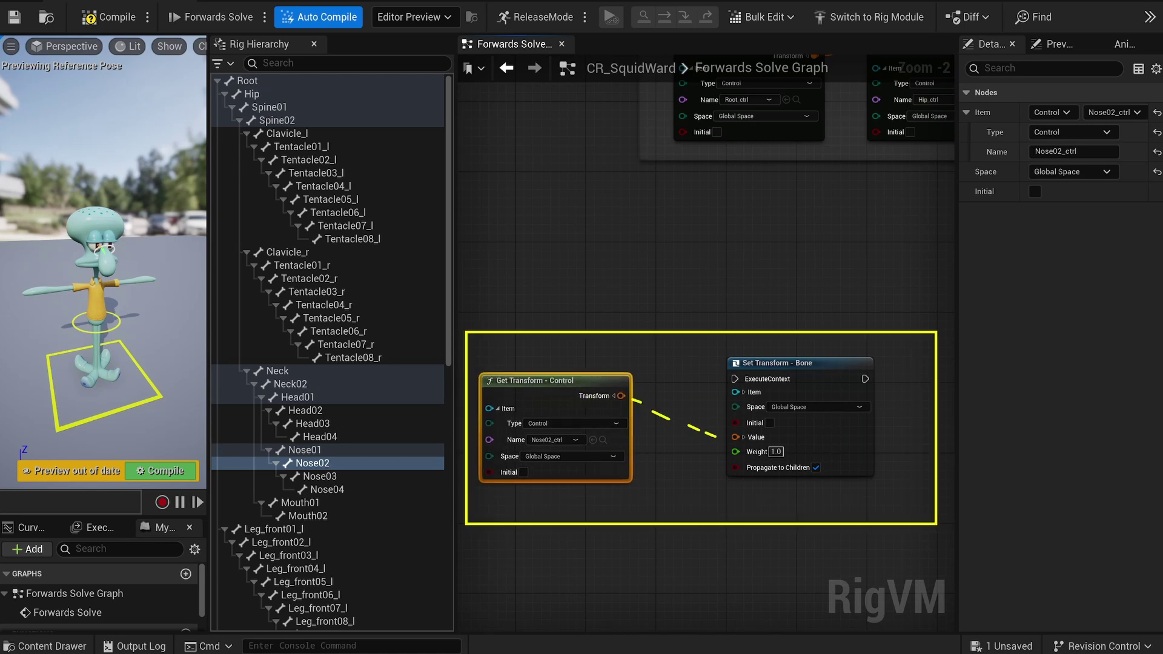
{"action": "left_click_drag", "start_coordinate": [773, 363], "coordinate": [843, 366]}
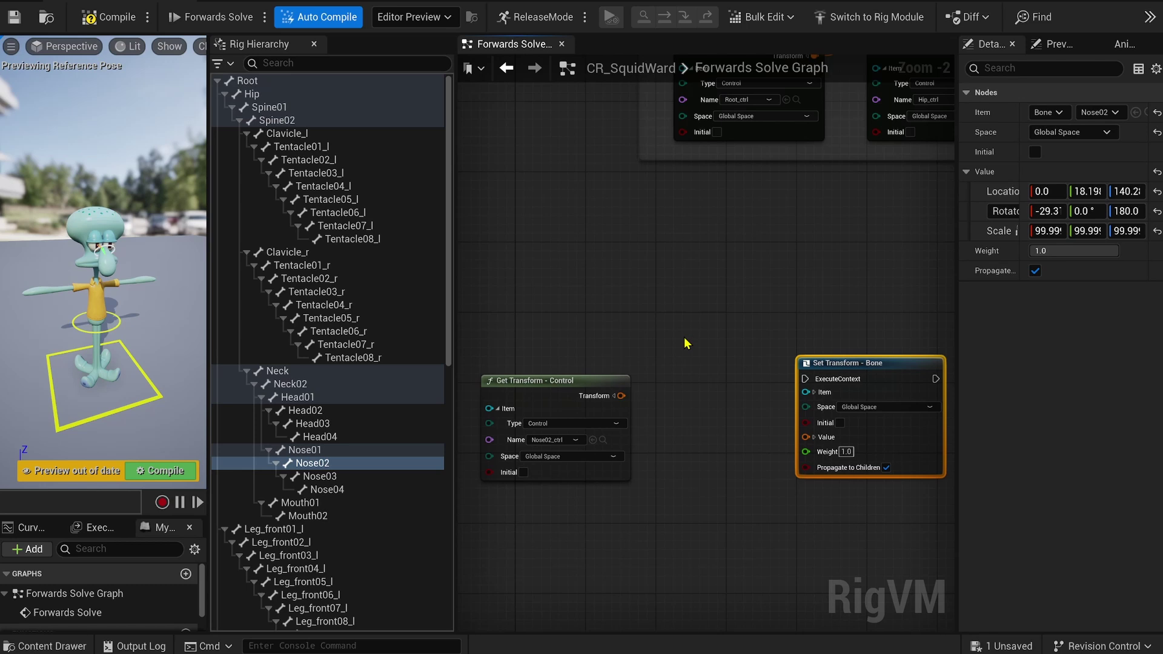
{"action": "right_click", "coordinate": [582, 285]}
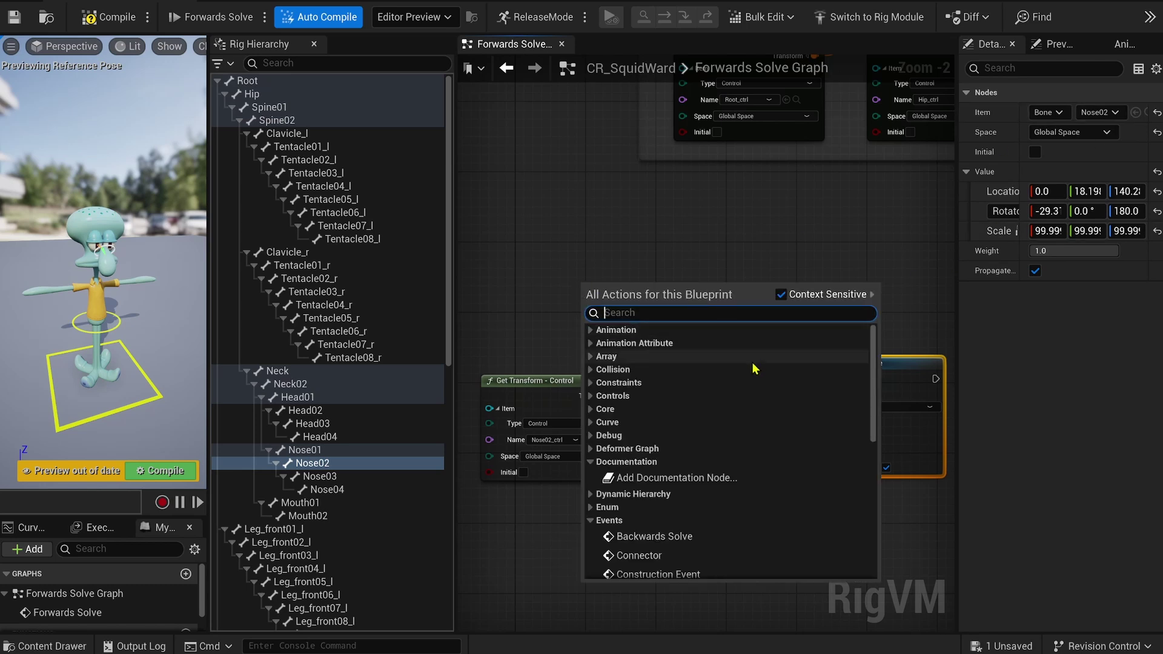
{"action": "scroll", "coordinate": [657, 414], "scroll_direction": "down", "scroll_amount": 10}
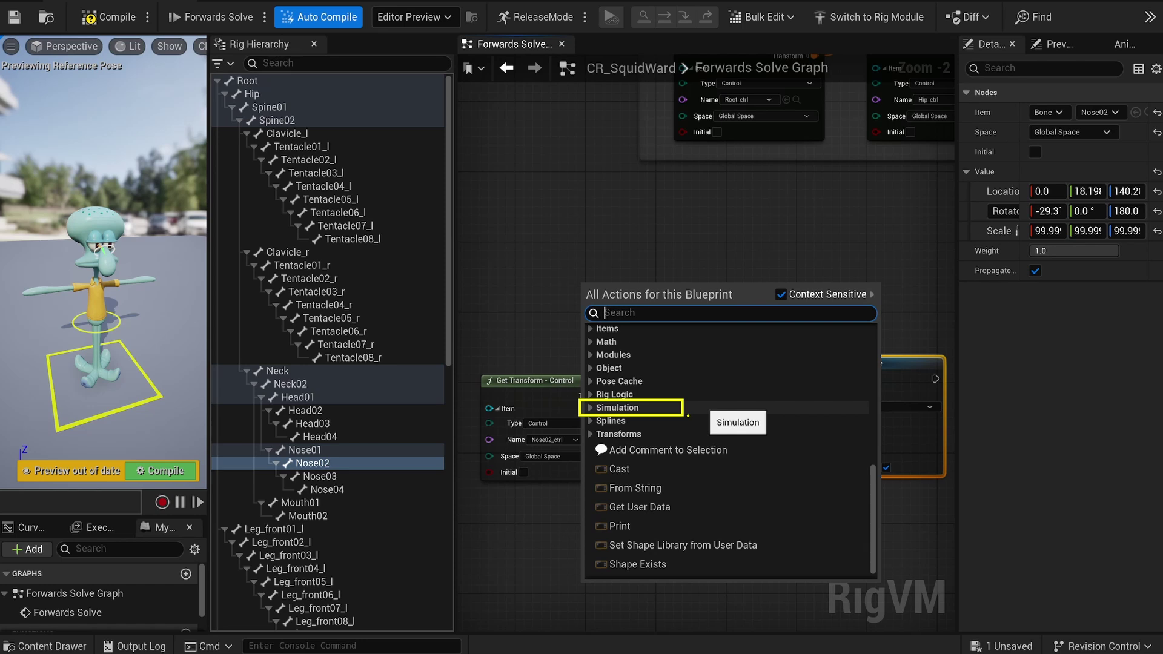
{"action": "left_click", "coordinate": [567, 242]}
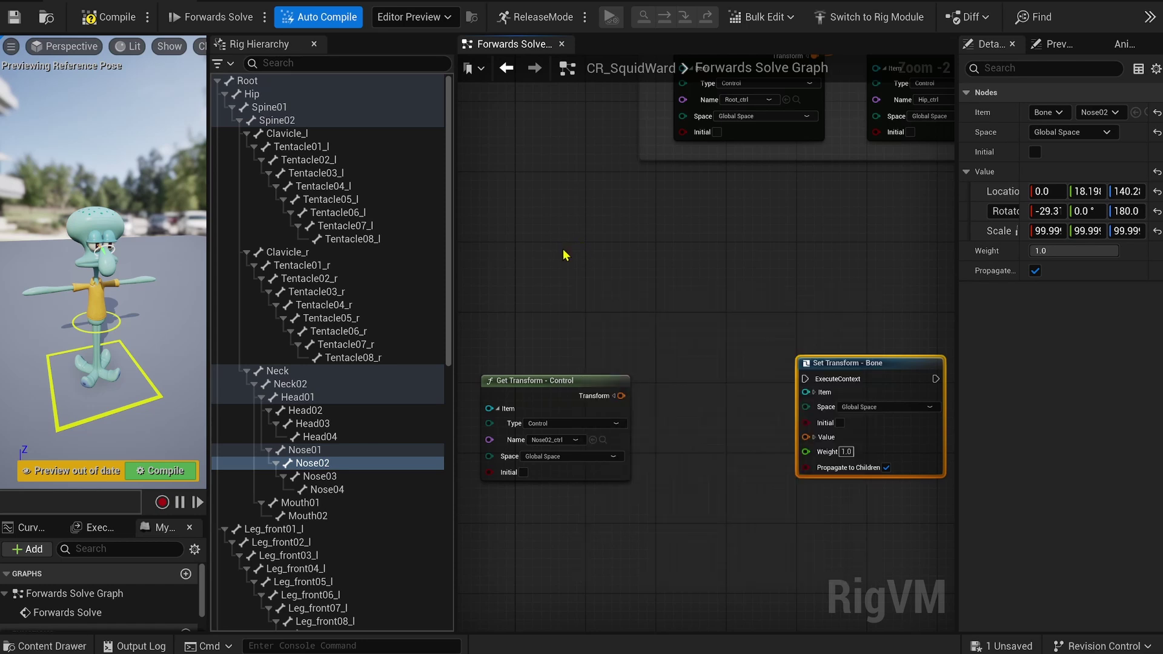
Step: Add a Spring Interpolate (Quaternion) node between the Nose02_ctrl Get Transform and Nose02 Set Transform nodes, moving the Get Transform clear of it
{"action": "right_click", "coordinate": [563, 249]}
{"action": "left_click", "coordinate": [569, 356]}
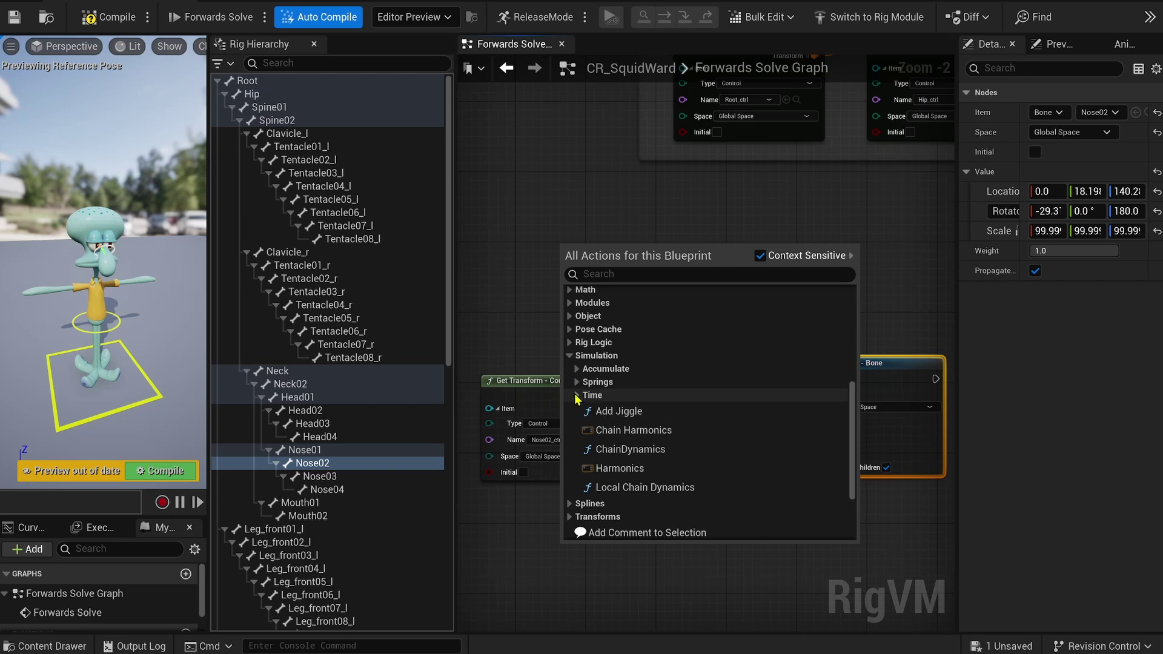
{"action": "left_click", "coordinate": [714, 395]}
{"action": "left_click", "coordinate": [745, 382]}
{"action": "left_click", "coordinate": [769, 368]}
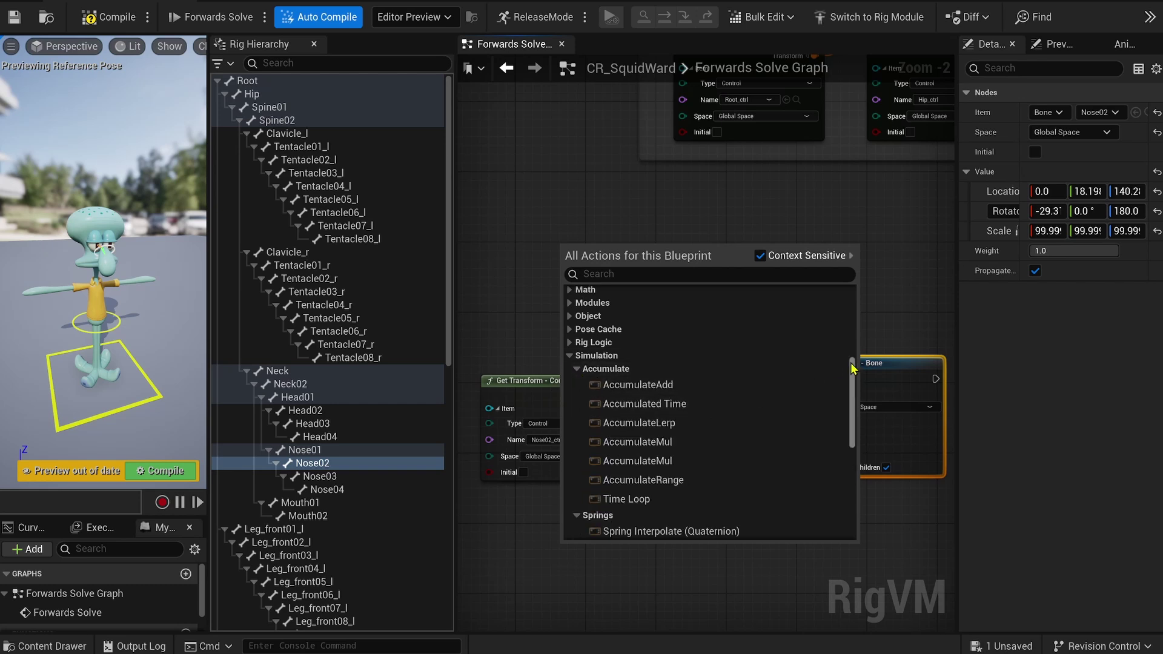
{"action": "left_click_drag", "start_coordinate": [852, 368], "coordinate": [853, 392]}
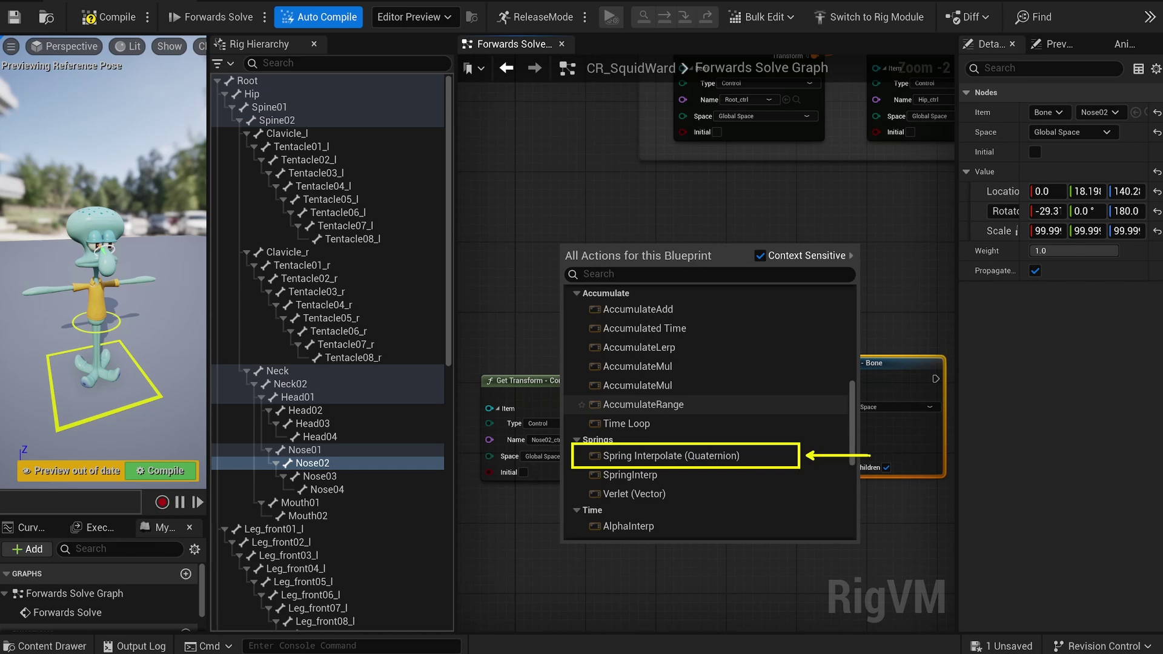
{"action": "left_click", "coordinate": [656, 456]}
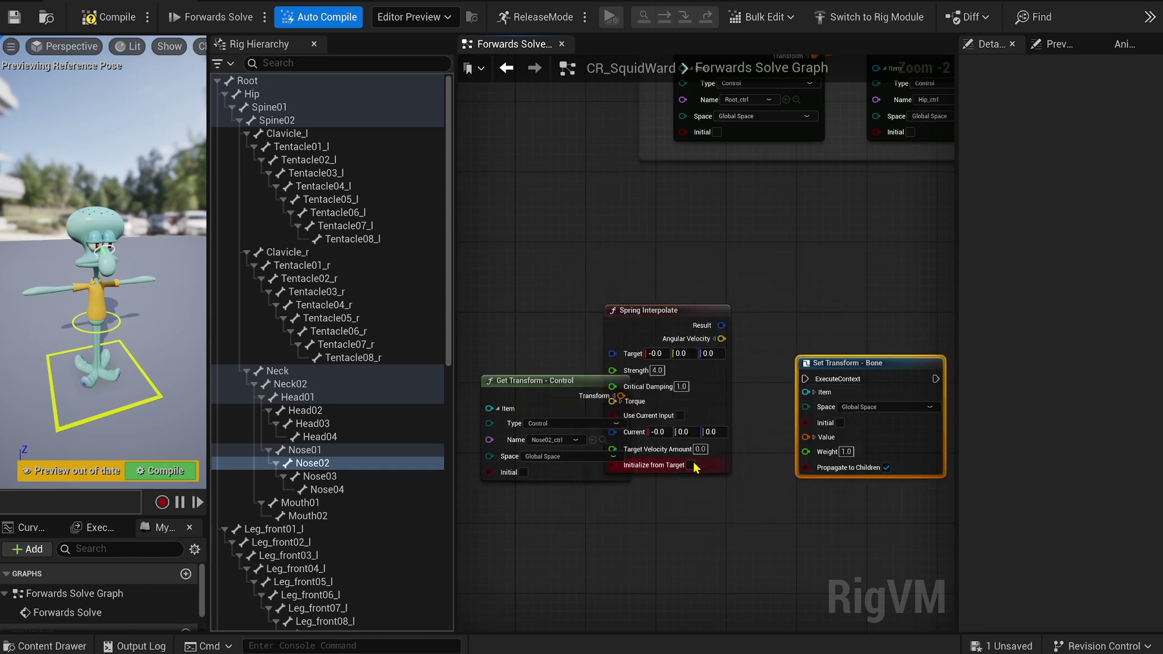
{"action": "left_click_drag", "start_coordinate": [565, 383], "coordinate": [470, 382]}
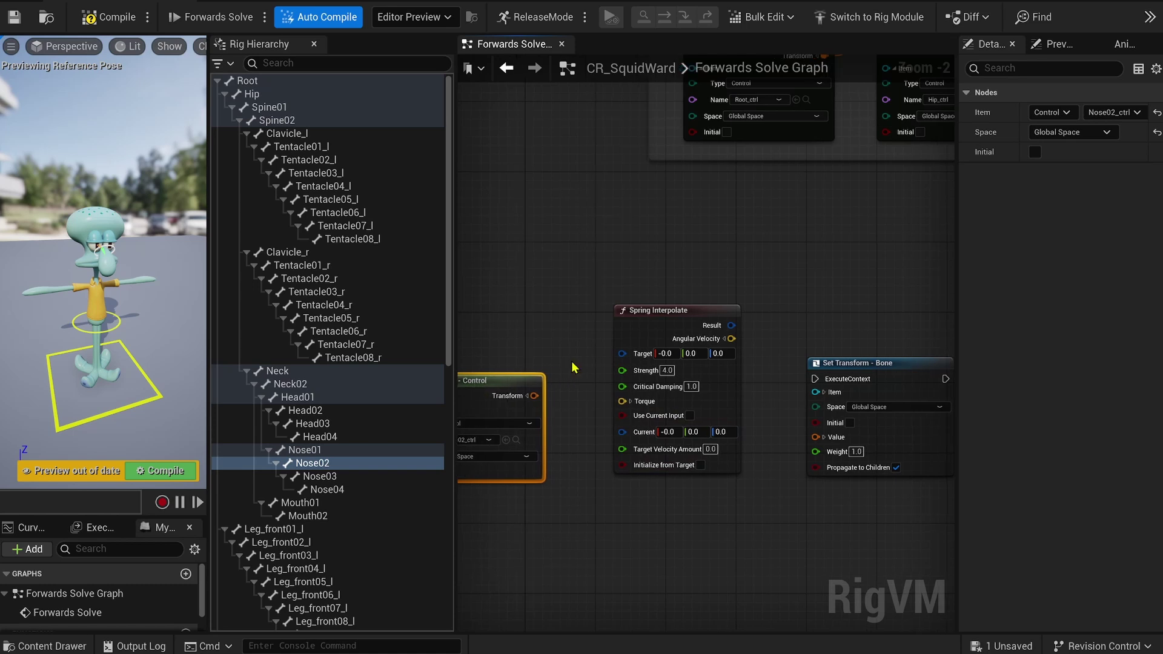
{"action": "right_click_drag", "start_coordinate": [620, 274], "coordinate": [642, 274]}
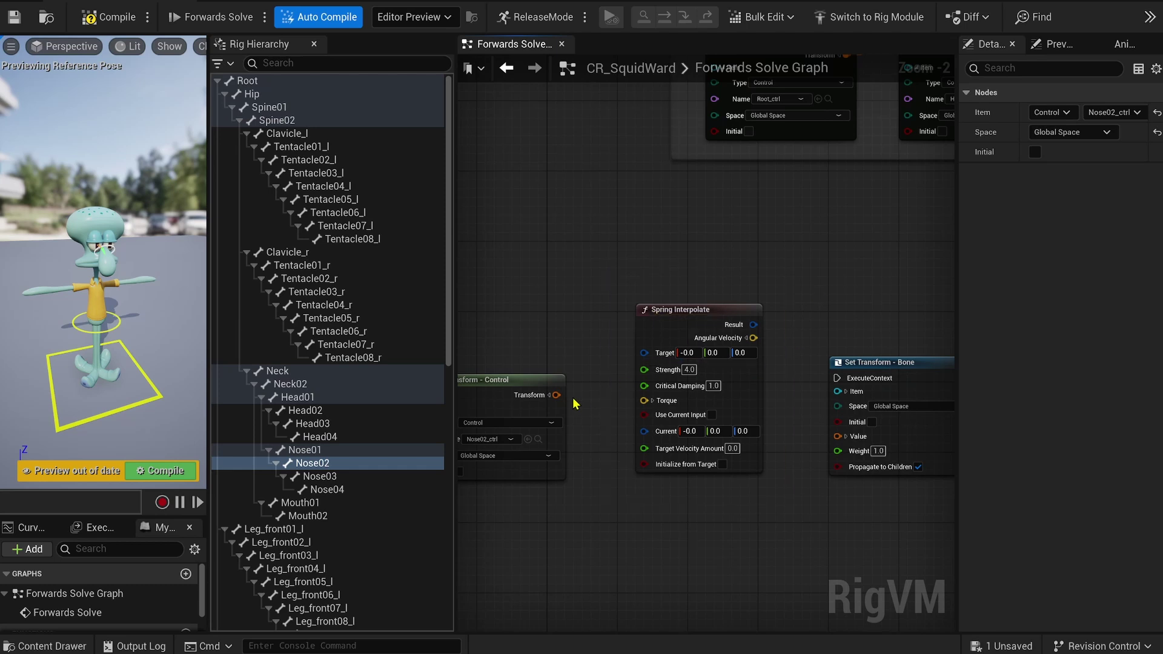
Step: Route the Rotation of the Nose02_ctrl Get Transform through a To World node into the Spring Interpolate Target
{"action": "left_click", "coordinate": [548, 395]}
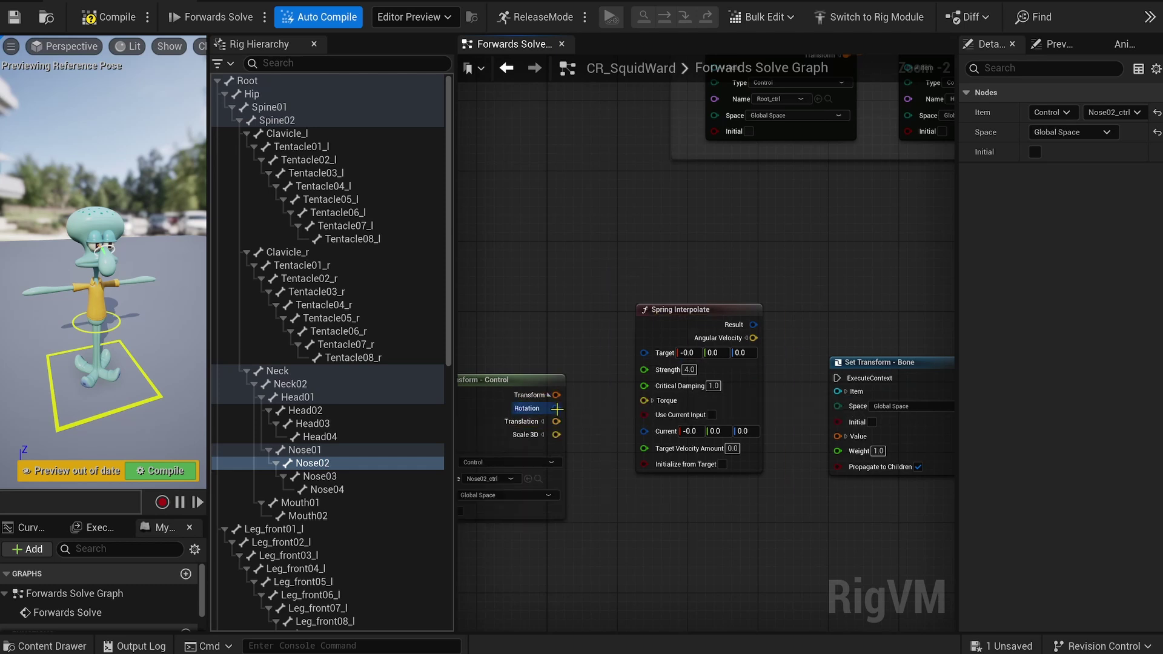
{"action": "left_click_drag", "start_coordinate": [556, 410], "coordinate": [647, 361]}
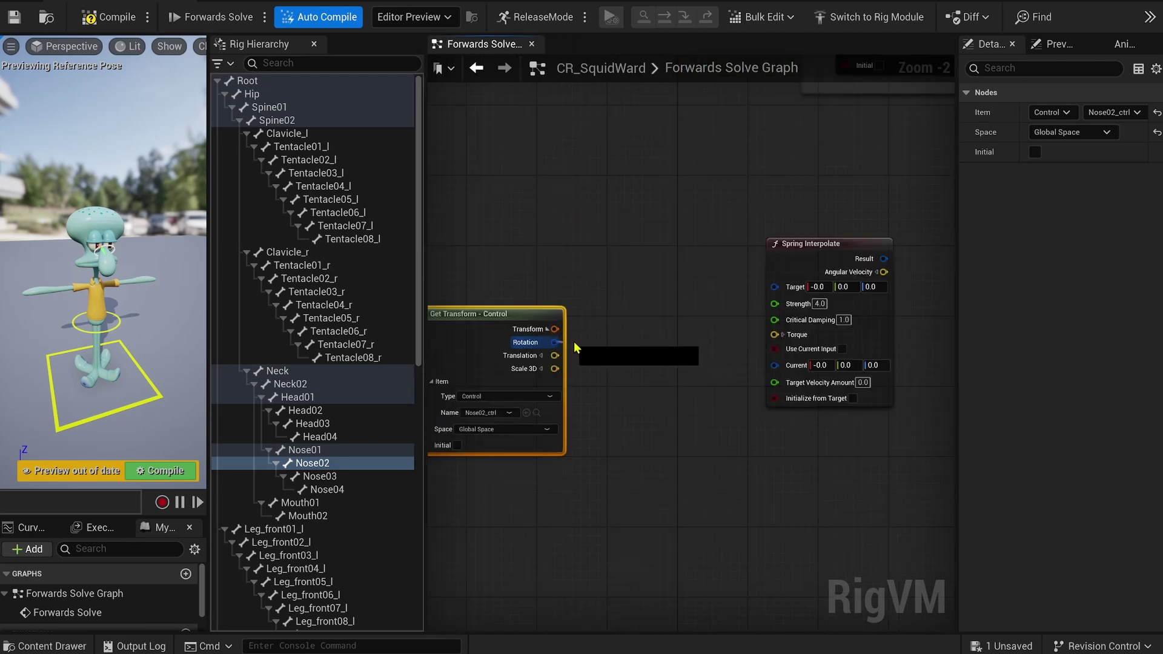
{"action": "left_click_drag", "start_coordinate": [555, 342], "coordinate": [662, 335]}
{"action": "type", "text": "to world"}
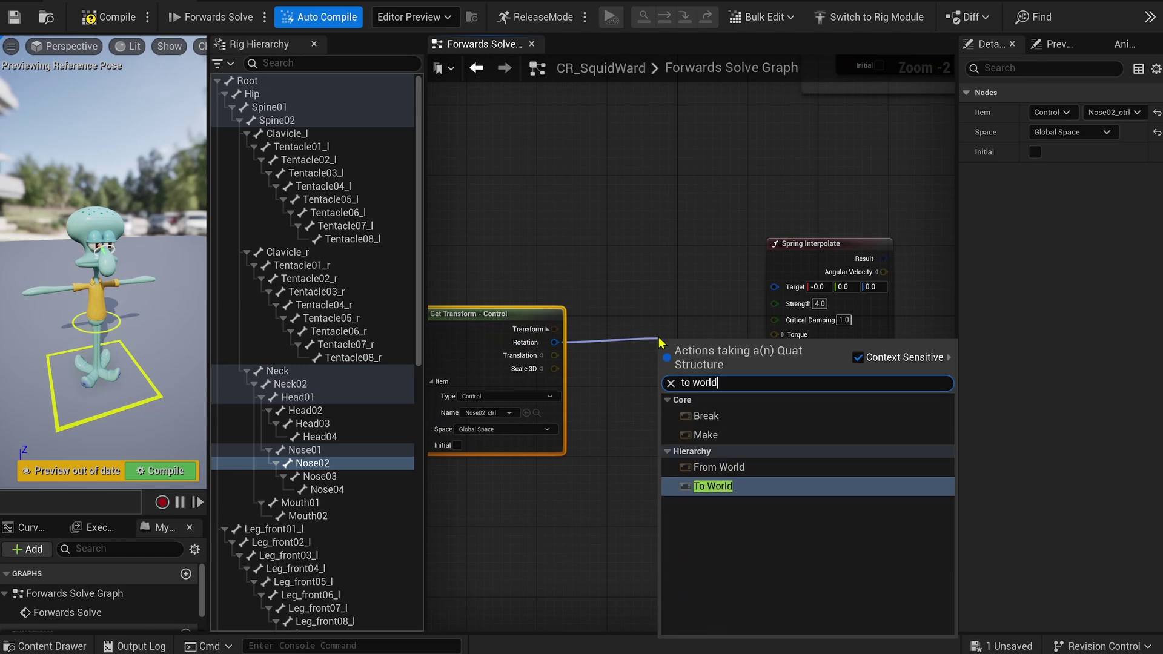
{"action": "left_click", "coordinate": [715, 482]}
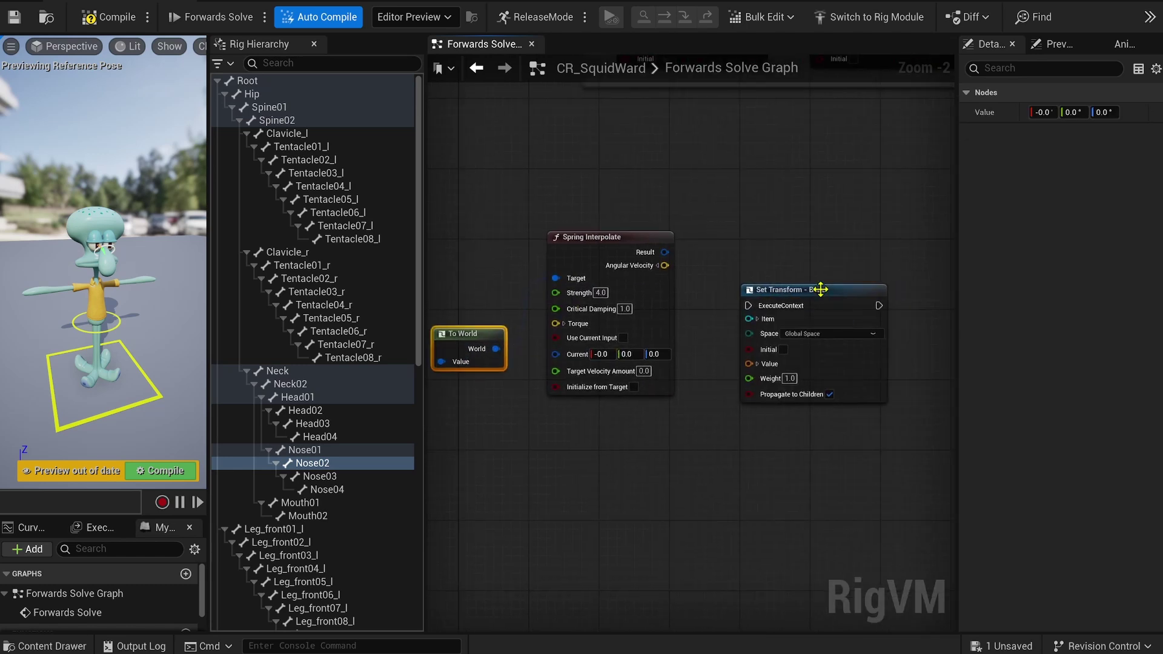
Step: Move the Nose02 Set Transform further away and route the Spring Interpolate Result through a From World node into its Rotation
{"action": "left_click_drag", "start_coordinate": [799, 291], "coordinate": [860, 246]}
{"action": "left_click_drag", "start_coordinate": [665, 252], "coordinate": [730, 301]}
{"action": "type", "text": "from world"}
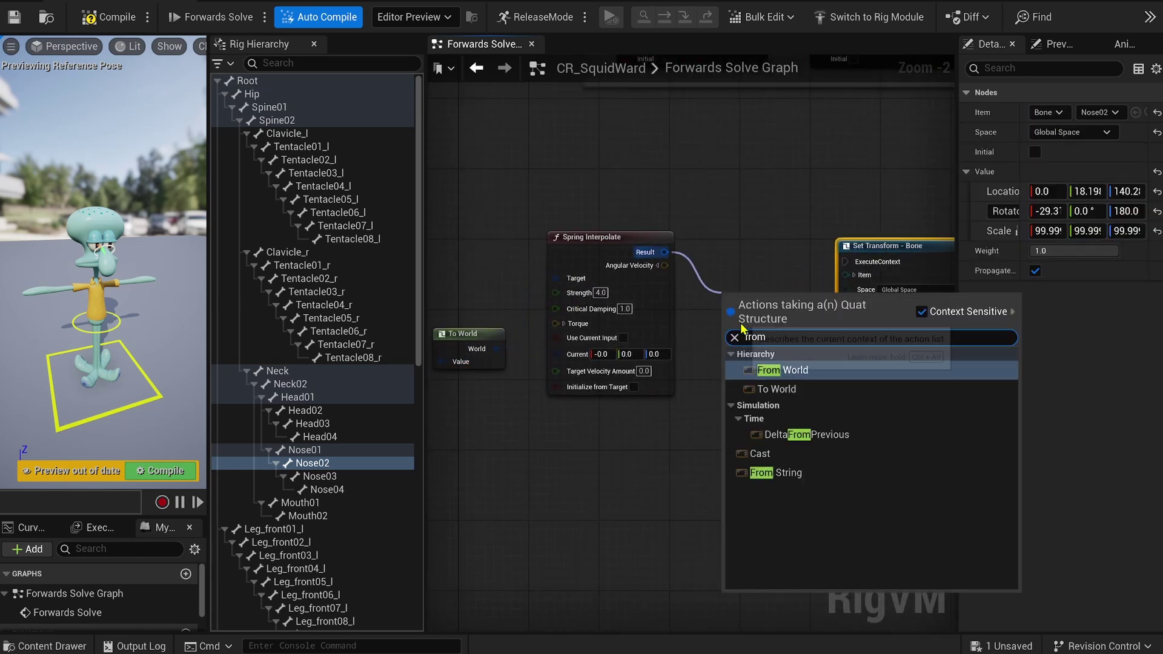
{"action": "left_click", "coordinate": [841, 377]}
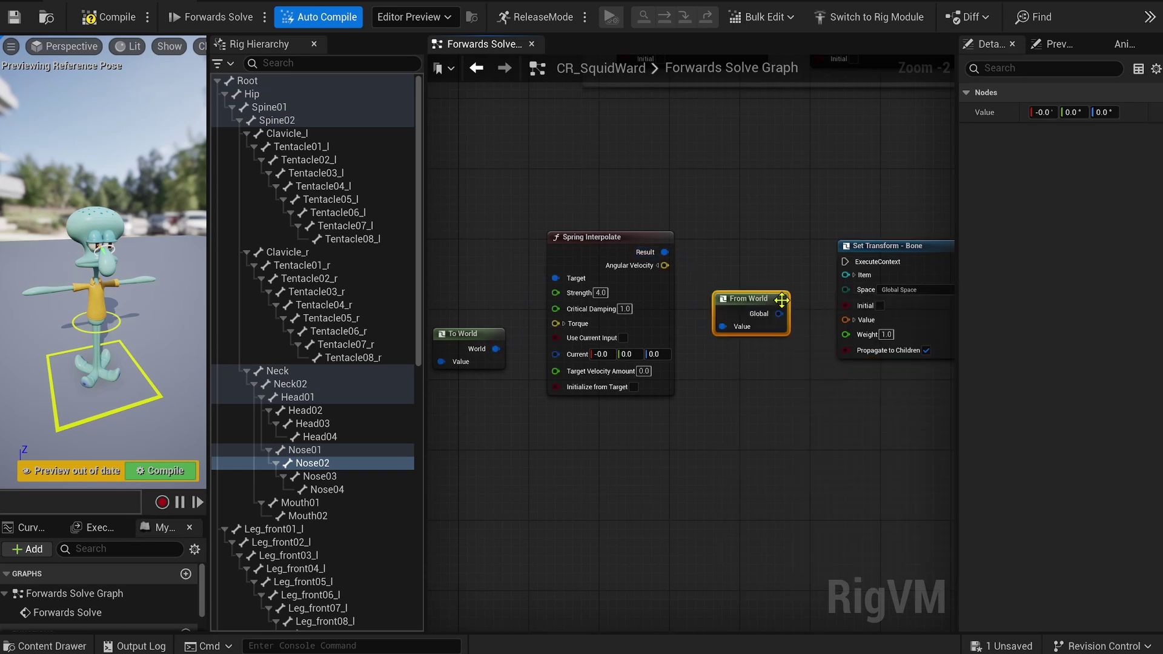
{"action": "left_click", "coordinate": [854, 319]}
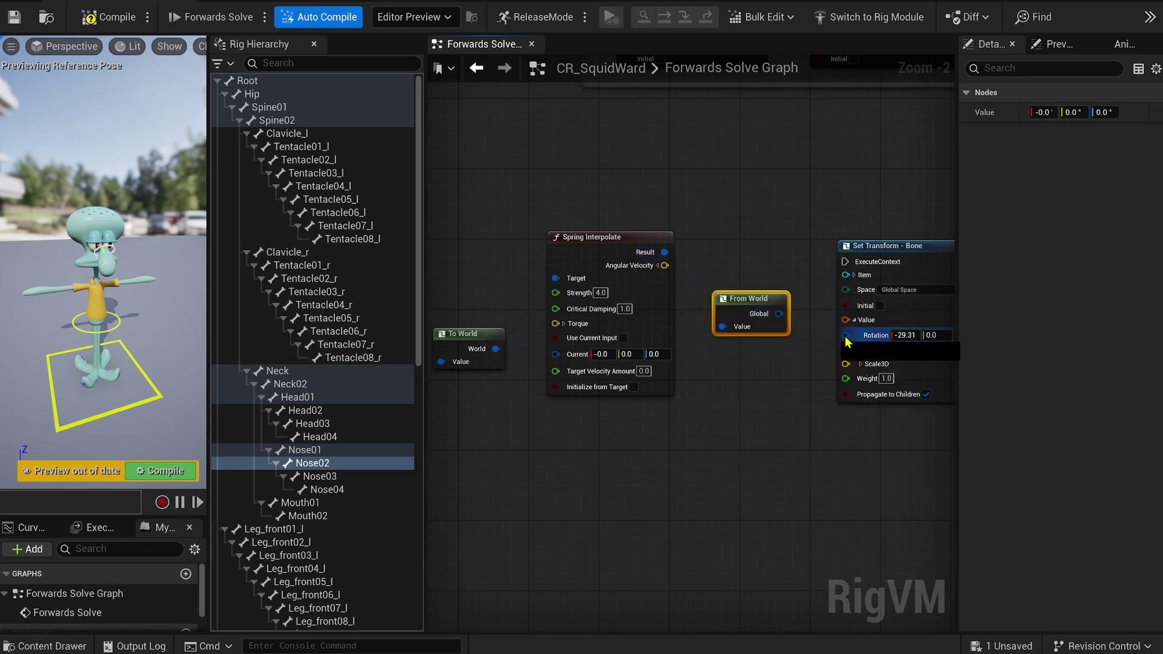
Step: Connect the Sequence's B output to the Nose02 Set Transform and straighten the connections between the nose nodes
{"action": "scroll", "coordinate": [773, 251], "scroll_direction": "down", "scroll_amount": 2}
{"action": "right_click_drag", "start_coordinate": [706, 213], "coordinate": [771, 369]}
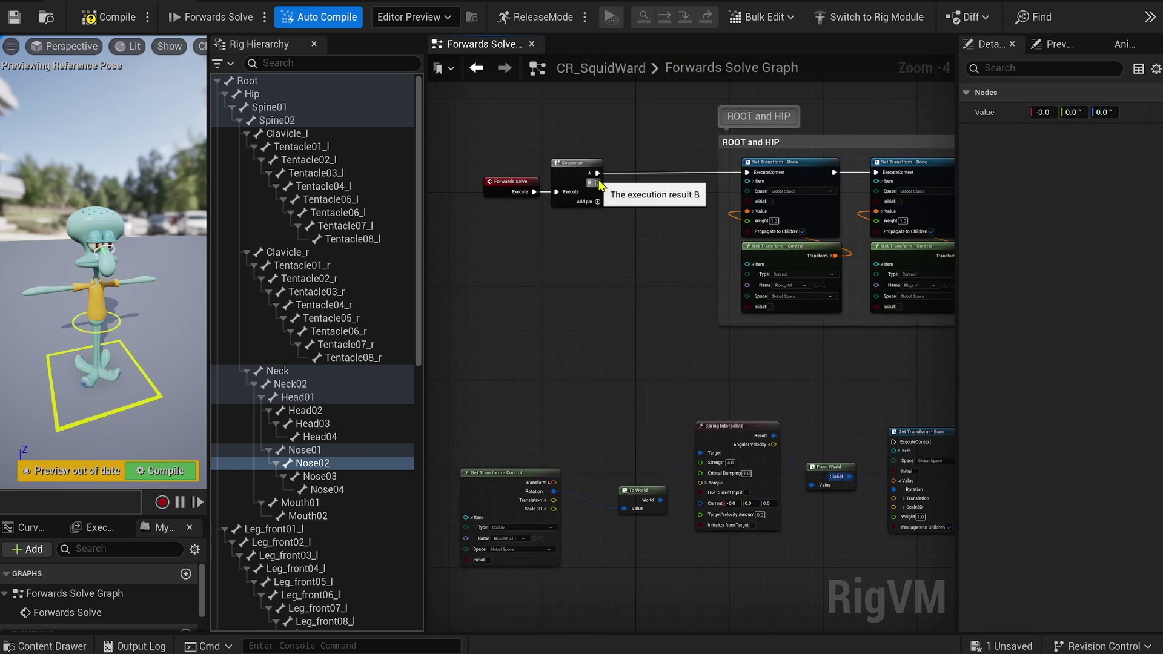
{"action": "left_click_drag", "start_coordinate": [597, 183], "coordinate": [894, 441]}
{"action": "left_click_drag", "start_coordinate": [500, 462], "coordinate": [828, 548]}
{"action": "key", "text": "q"}
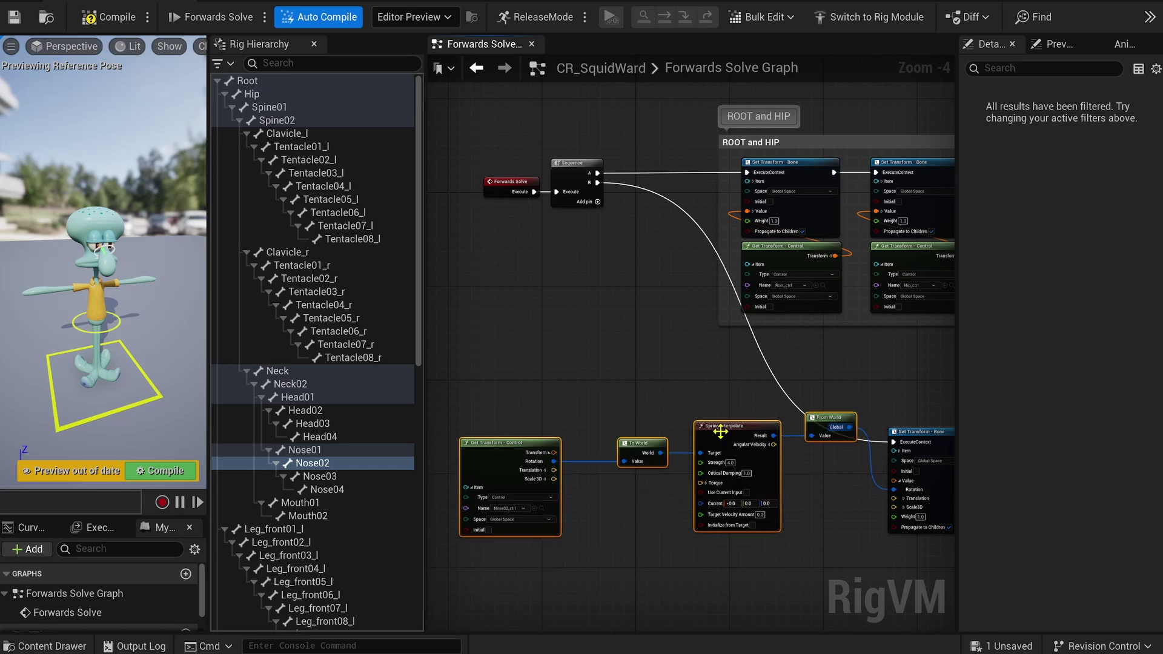
Step: Set Spring Interpolate's Strength to 2.0 and Critical Damping to 0.2, then compile and save the rig
{"action": "left_click", "coordinate": [700, 328]}
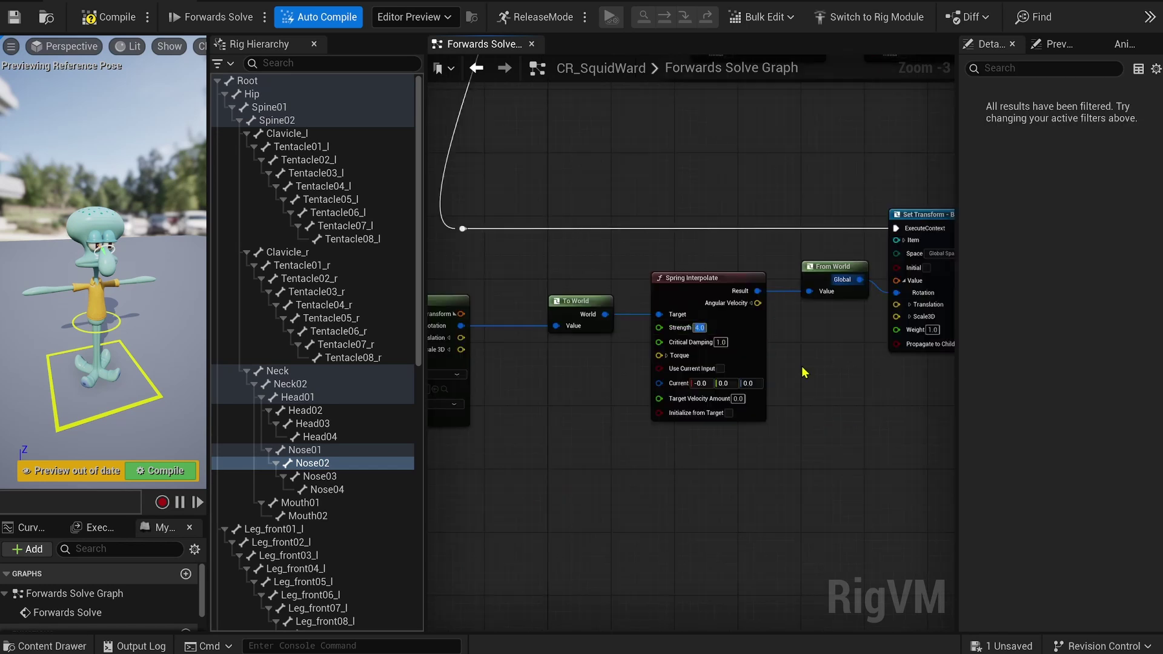
{"action": "type", "text": "2"}
{"action": "key", "text": "Tab"}
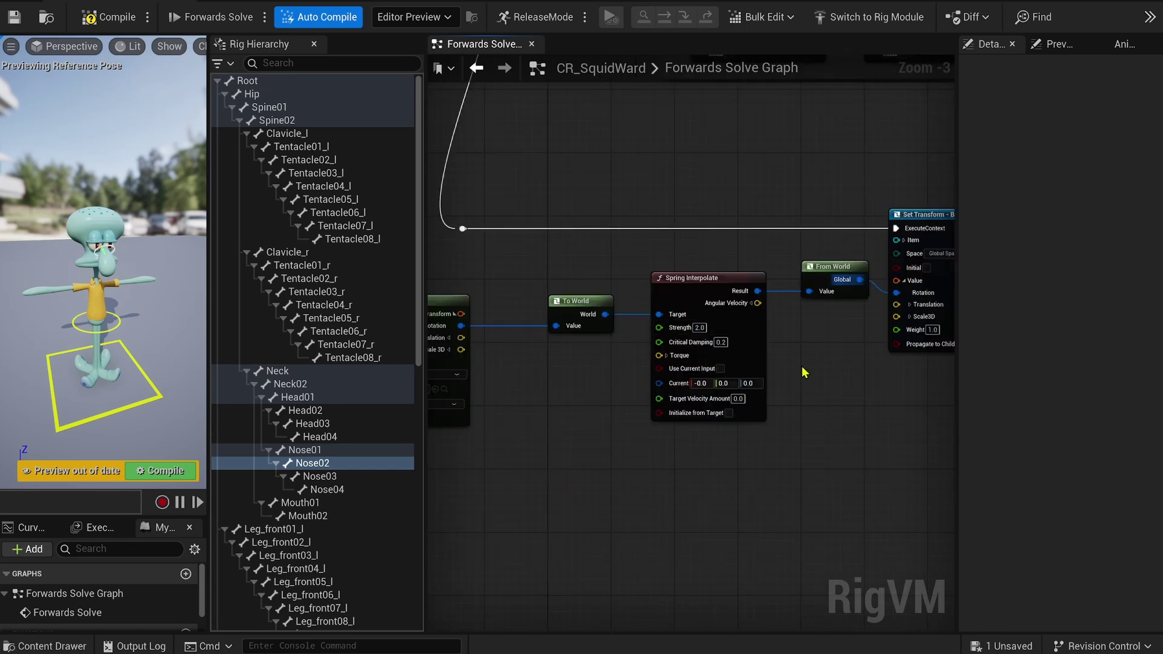
{"action": "left_click", "coordinate": [116, 17]}
{"action": "left_click", "coordinate": [13, 17]}
Step: Enlarge the viewport, focus on Nose02_ctrl and rotate it to test the nose's spring motion
{"action": "left_click", "coordinate": [100, 239]}
{"action": "left_click_drag", "start_coordinate": [209, 227], "coordinate": [200, 149]}
{"action": "key", "text": "f"}
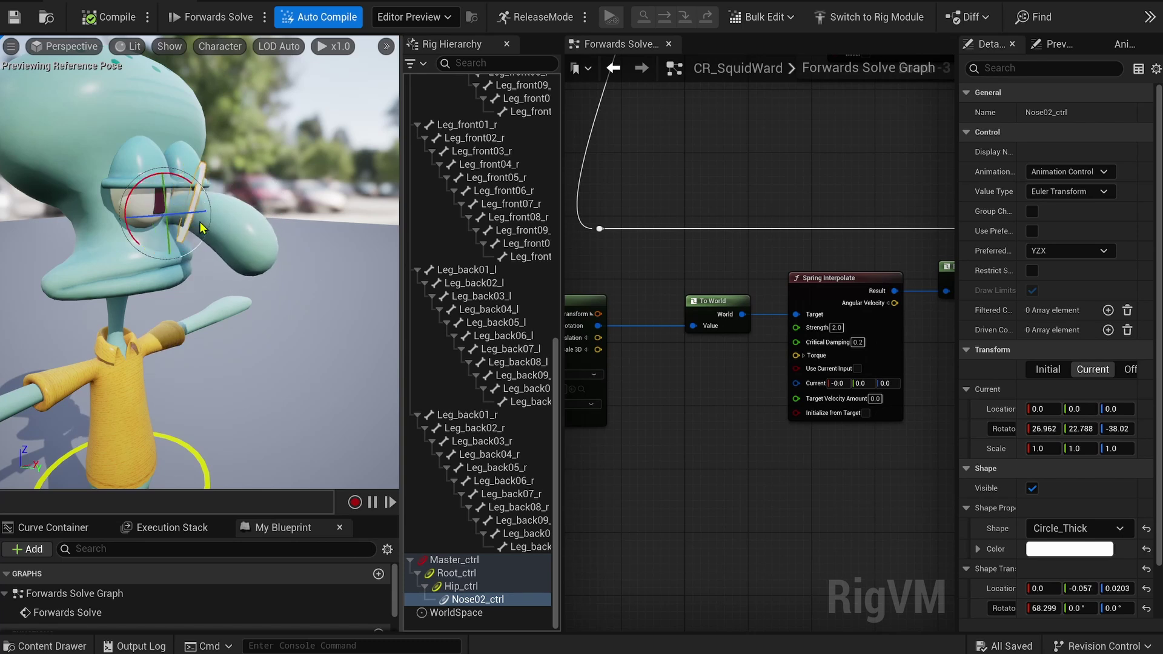
{"action": "left_click_drag", "start_coordinate": [156, 334], "coordinate": [162, 329]}
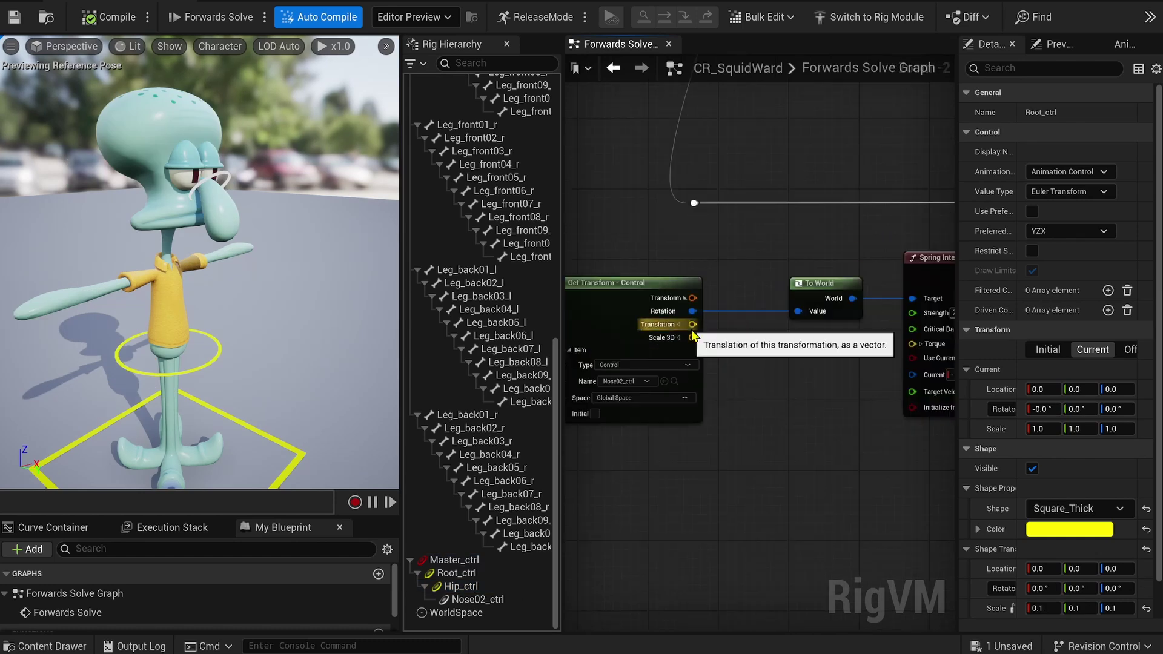
Step: Connect the Nose02_ctrl Get Transform's Translation directly to the Nose02 Set Transform's Translation, then compile and test it with the hip control
{"action": "left_click_drag", "start_coordinate": [692, 333], "coordinate": [835, 293]}
{"action": "scroll", "coordinate": [748, 350], "scroll_direction": "down", "scroll_amount": 1}
{"action": "right_click_drag", "start_coordinate": [749, 350], "coordinate": [858, 345]}
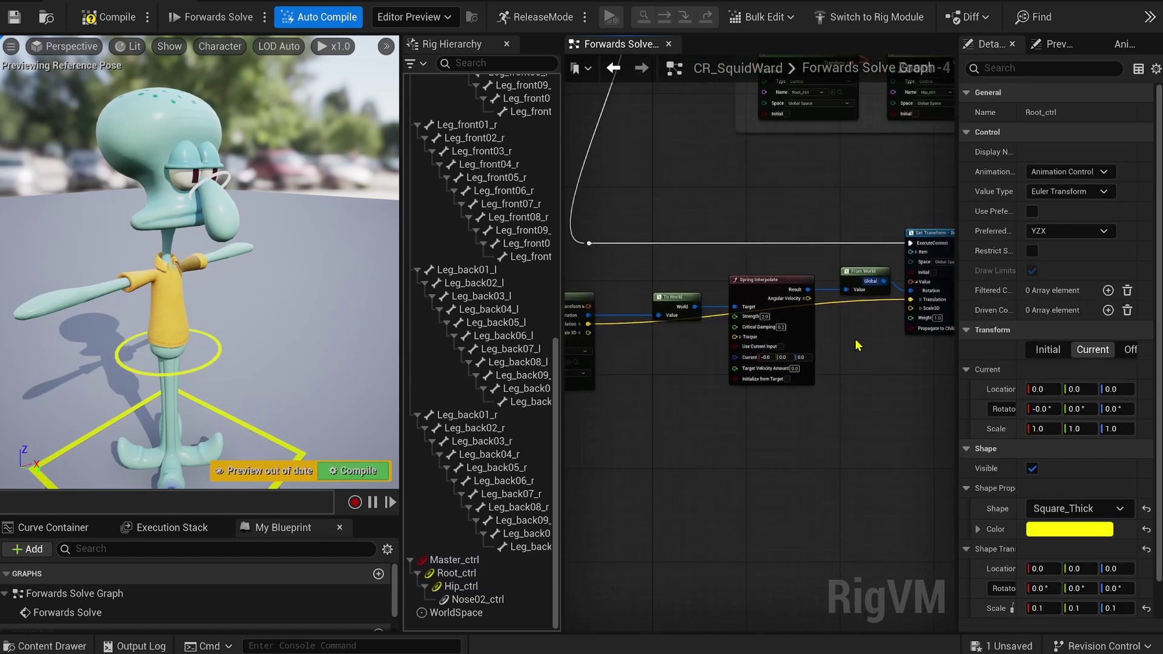
{"action": "left_click", "coordinate": [107, 24]}
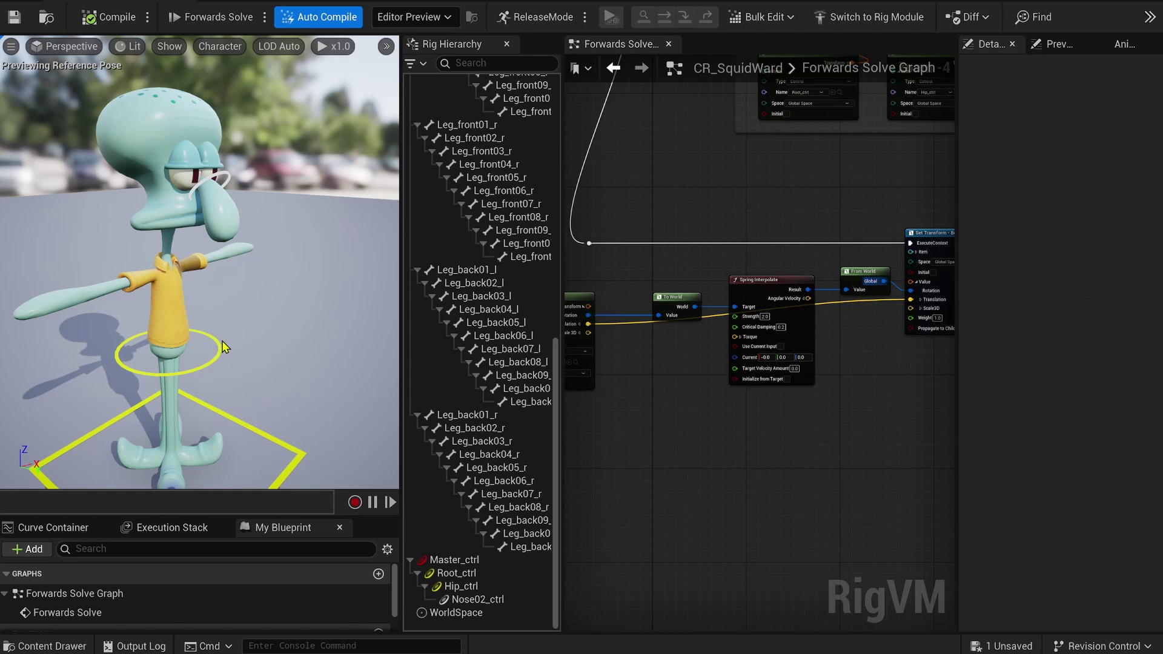
{"action": "left_click", "coordinate": [193, 371]}
{"action": "mouse_move", "coordinate": [176, 356]}
{"action": "left_mouse_down"}
{"action": "mouse_move", "coordinate": [190, 365]}
{"action": "mouse_move", "coordinate": [172, 334]}
{"action": "mouse_move", "coordinate": [192, 361]}
{"action": "mouse_move", "coordinate": [164, 339]}
{"action": "mouse_move", "coordinate": [182, 358]}
{"action": "mouse_move", "coordinate": [166, 352]}
{"action": "mouse_move", "coordinate": [162, 369]}
{"action": "left_mouse_up"}
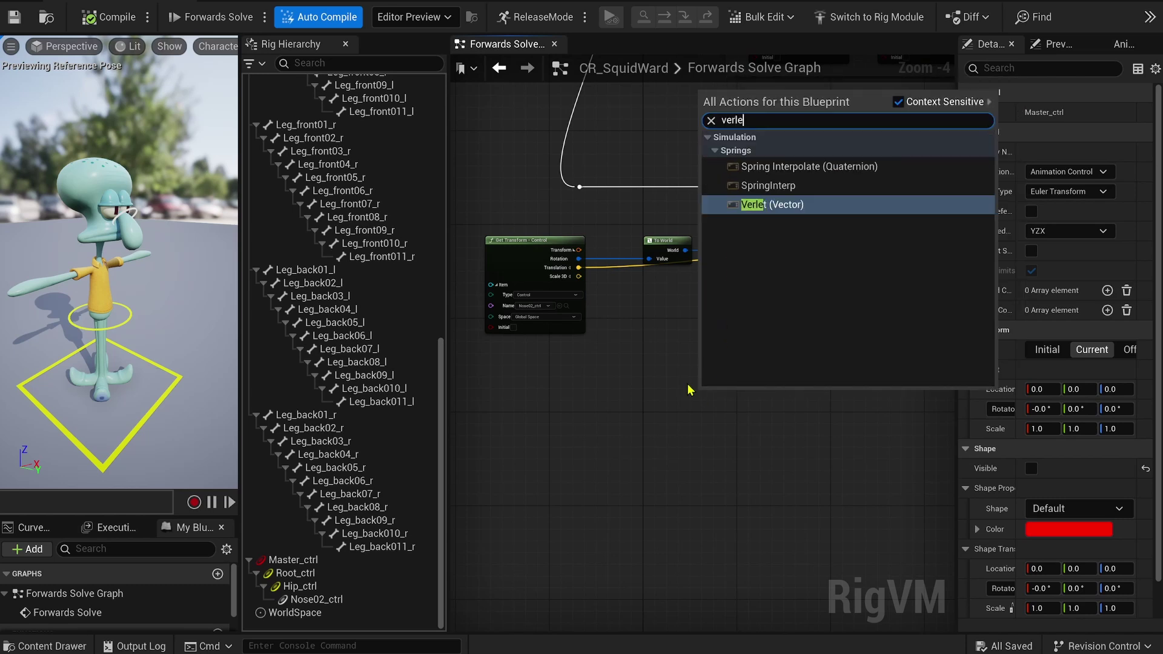
Step: Add a Verlet (Vector) node below the Spring Interpolate node
{"action": "left_click", "coordinate": [786, 203]}
{"action": "scroll", "coordinate": [761, 486], "scroll_direction": "up", "scroll_amount": 4}
{"action": "key", "text": "ctrl+2"}
{"action": "left_click_drag", "start_coordinate": [602, 259], "coordinate": [707, 393], "text": "ctrl"}
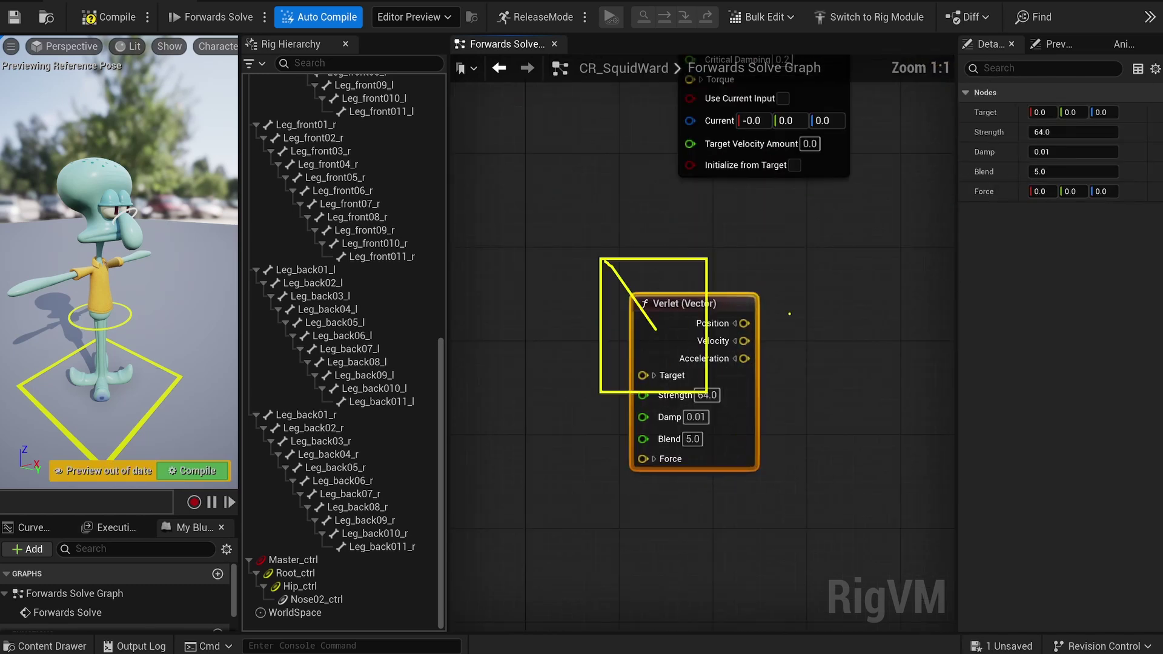
{"action": "key", "text": "ctrl+z"}
{"action": "left_click_drag", "start_coordinate": [569, 265], "coordinate": [828, 508], "text": "ctrl"}
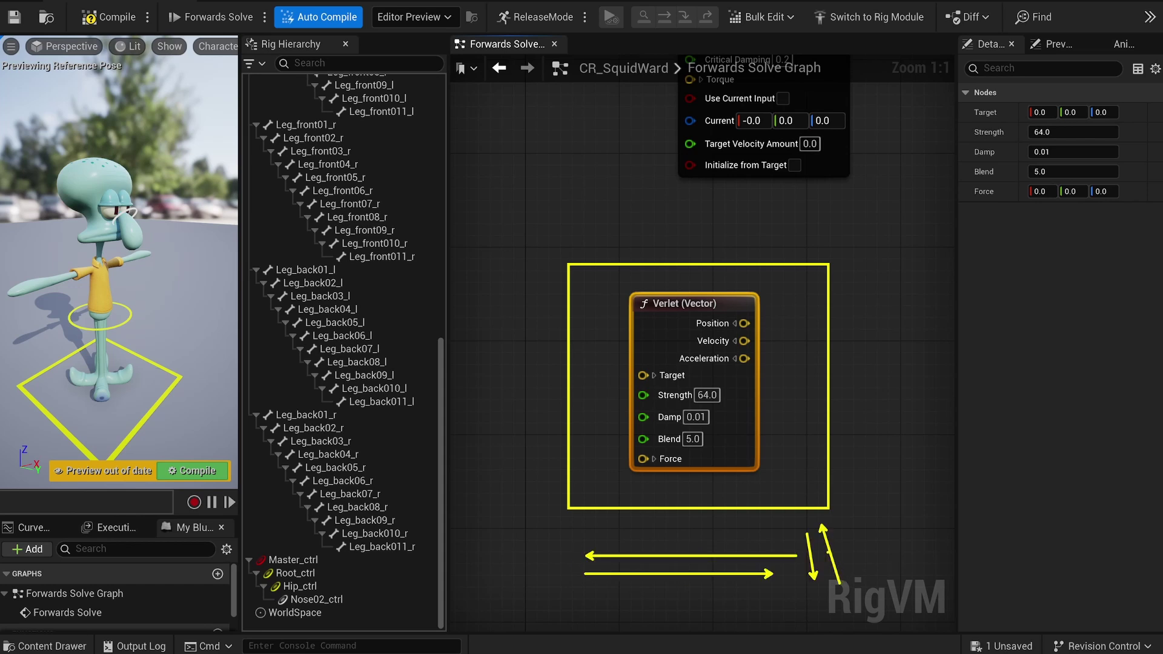
{"action": "key", "text": "Escape"}
Step: Route the Nose02_ctrl Get Transform's Translation through a new To World node into the Verlet Target and straighten the two nodes
{"action": "left_click_drag", "start_coordinate": [702, 314], "coordinate": [784, 279]}
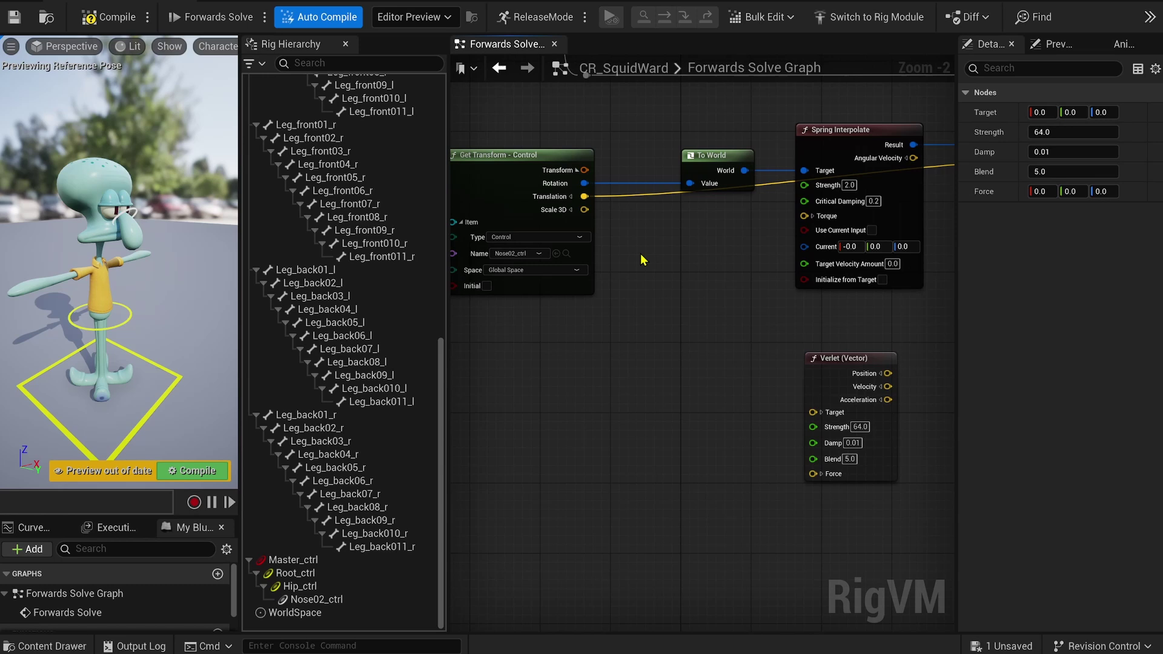
{"action": "right_click_drag", "start_coordinate": [626, 196], "coordinate": [574, 204]}
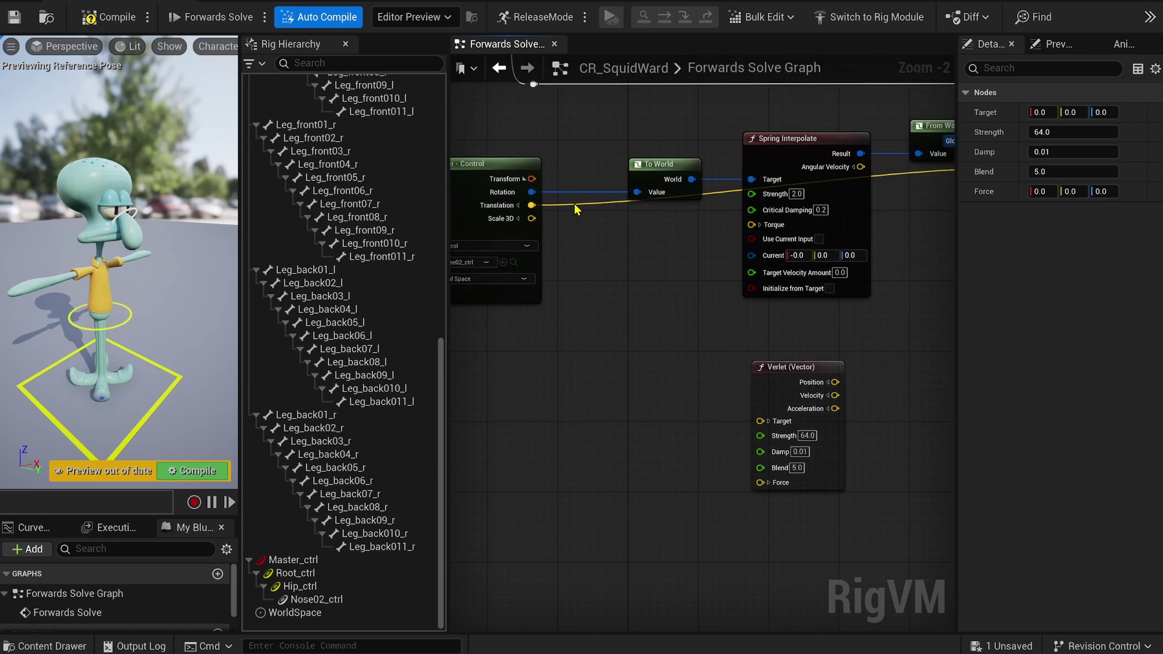
{"action": "left_click_drag", "start_coordinate": [580, 209], "coordinate": [579, 410]}
{"action": "type", "text": "to world"}
{"action": "key", "text": "Return"}
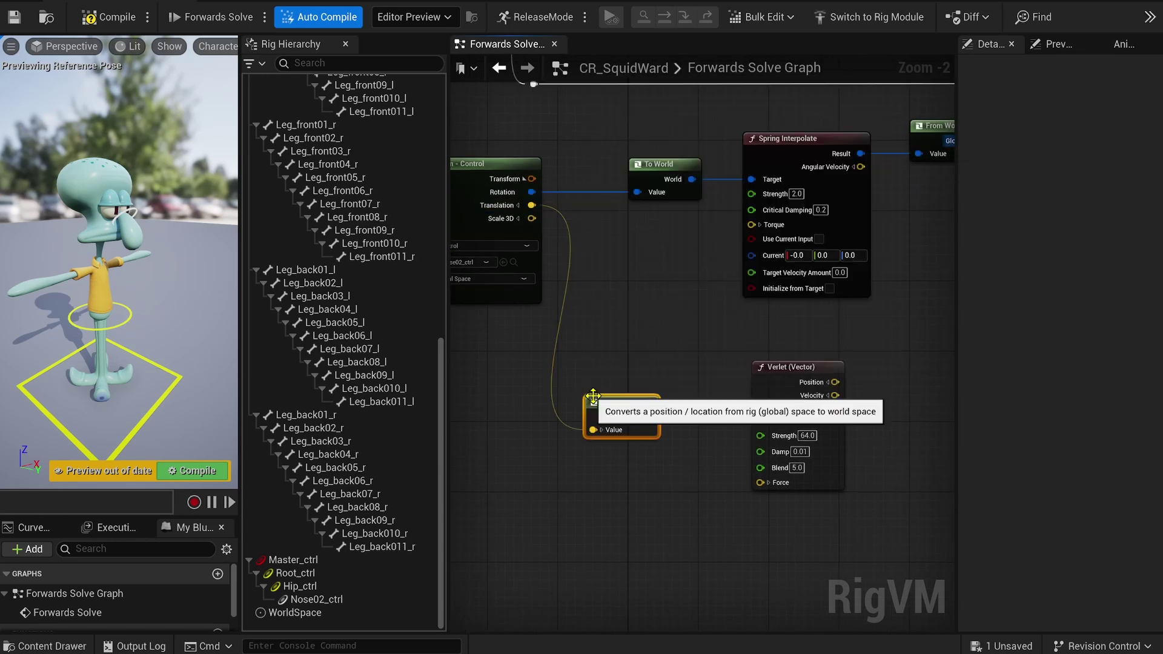
{"action": "left_click_drag", "start_coordinate": [648, 418], "coordinate": [772, 422]}
{"action": "left_click_drag", "start_coordinate": [627, 400], "coordinate": [654, 394]}
{"action": "left_click", "coordinate": [787, 371], "text": "shift"}
{"action": "key", "text": "q"}
{"action": "left_click", "coordinate": [889, 373]}
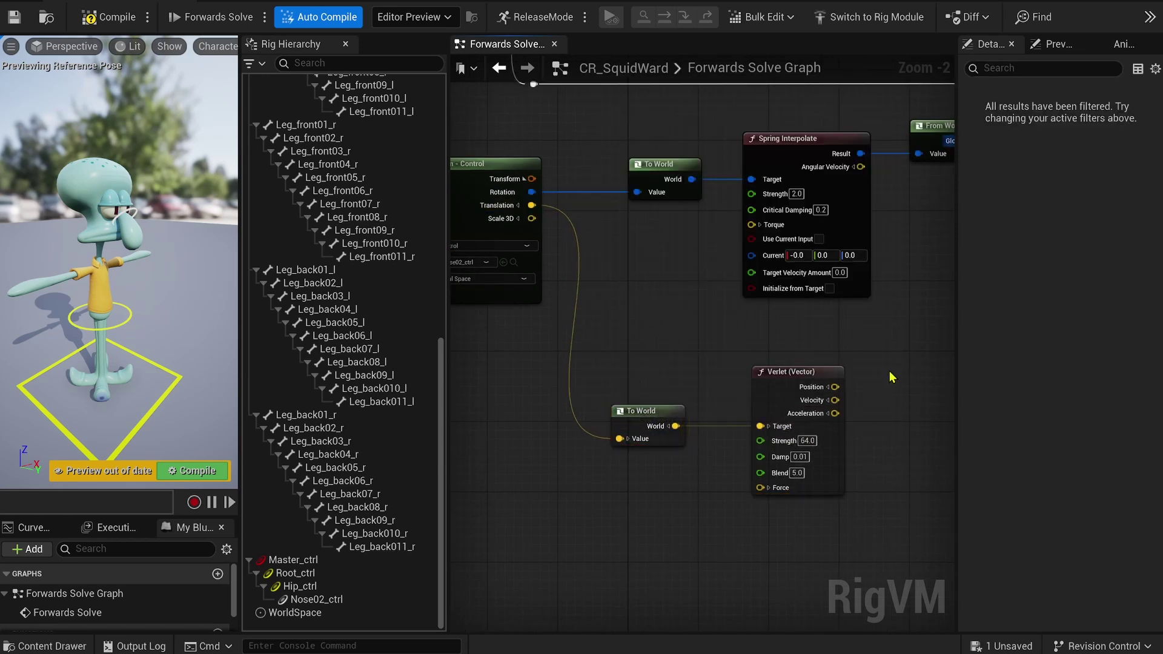
Step: Route the Verlet Position through a From World node into the Translation of the Nose02 Set Transform
{"action": "right_click_drag", "start_coordinate": [884, 371], "coordinate": [683, 357]}
{"action": "left_click_drag", "start_coordinate": [637, 375], "coordinate": [690, 372]}
{"action": "type", "text": "from worl"}
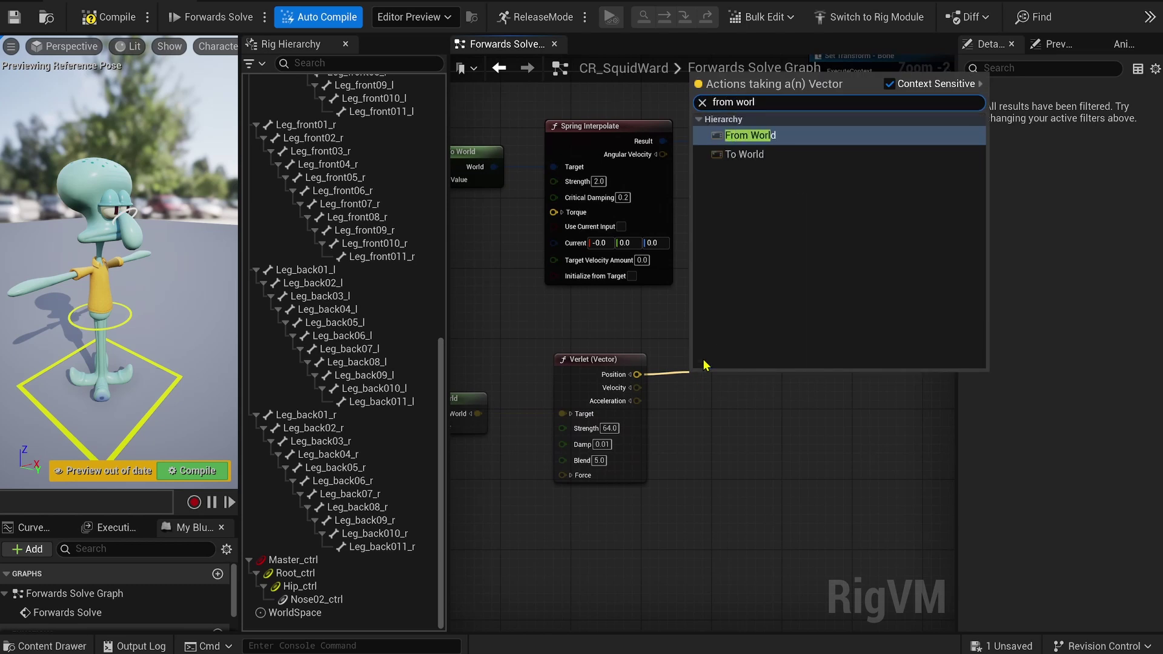
{"action": "key", "text": "Return"}
{"action": "right_click_drag", "start_coordinate": [753, 362], "coordinate": [695, 428]}
{"action": "left_click_drag", "start_coordinate": [695, 429], "coordinate": [759, 228]}
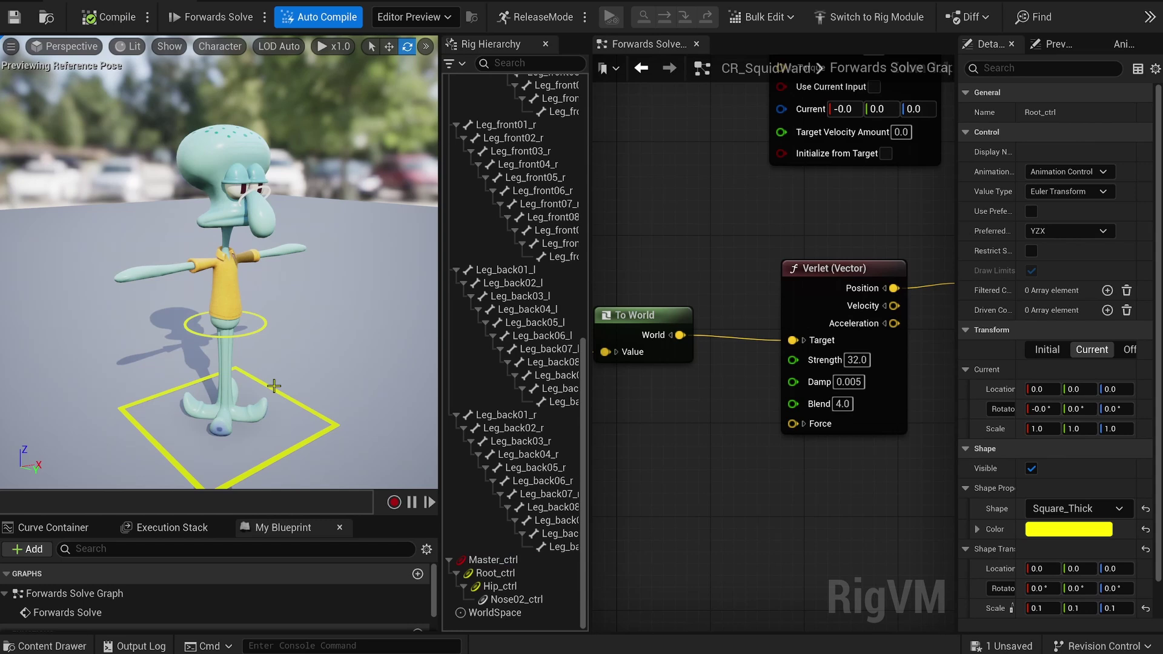
Step: Set the Verlet node's Blend to 15 and test the nose motion by moving Root_ctrl vertically
{"action": "left_click", "coordinate": [495, 573]}
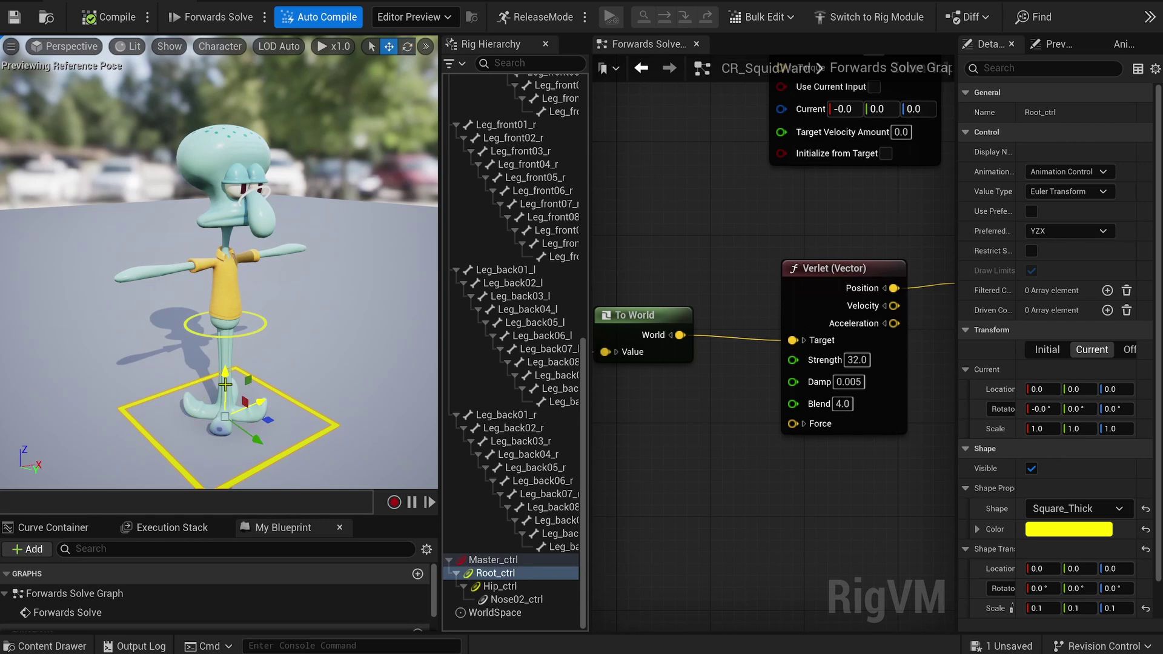
{"action": "key", "text": "f"}
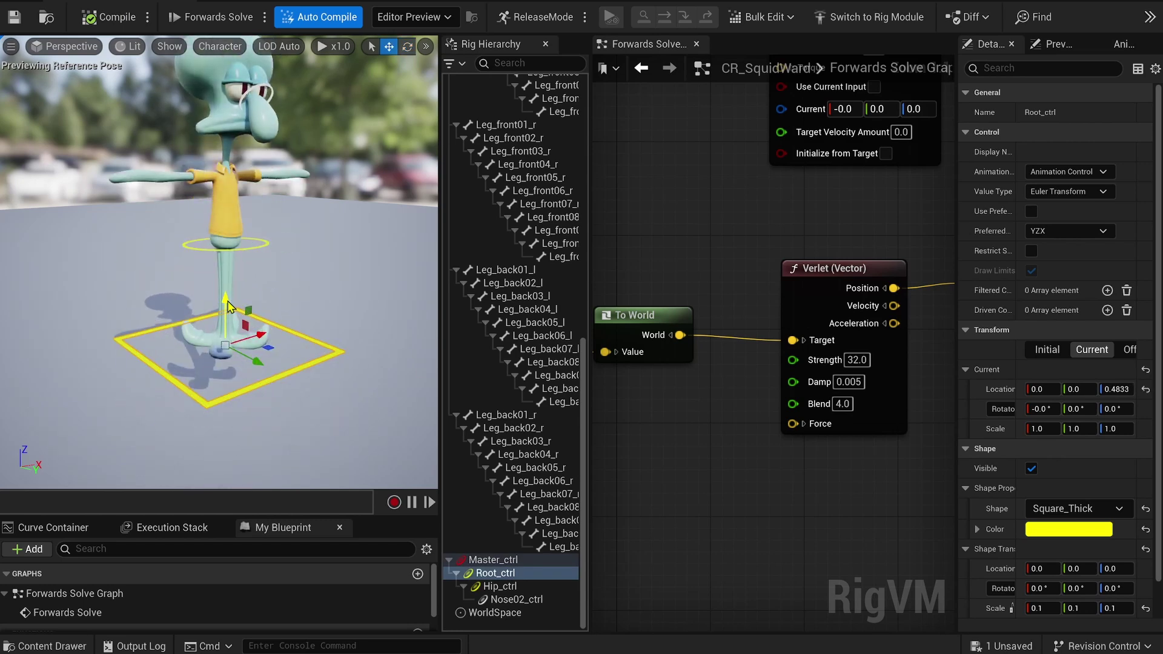
{"action": "left_click_drag", "start_coordinate": [228, 306], "coordinate": [229, 372]}
{"action": "left_click", "coordinate": [844, 403]}
{"action": "type", "text": "15"}
{"action": "key", "text": "Return"}
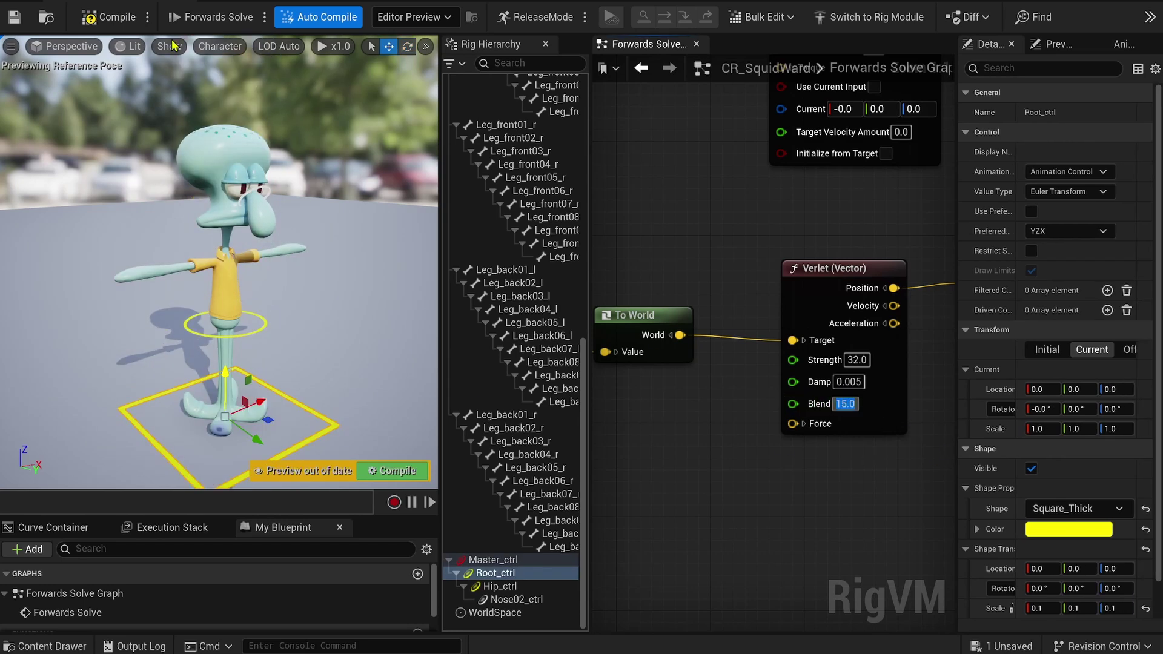
{"action": "left_click_drag", "start_coordinate": [226, 388], "coordinate": [225, 377]}
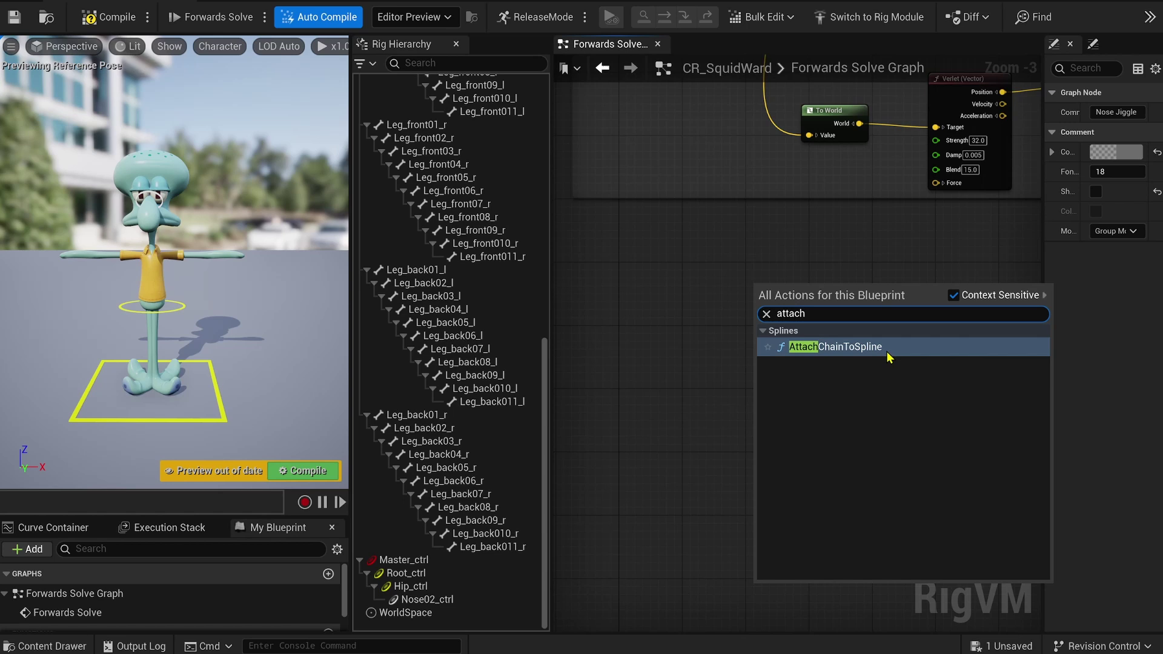
Step: Add an AttachChainToSpline node below the Nose Jiggle comment group
{"action": "left_click", "coordinate": [888, 354]}
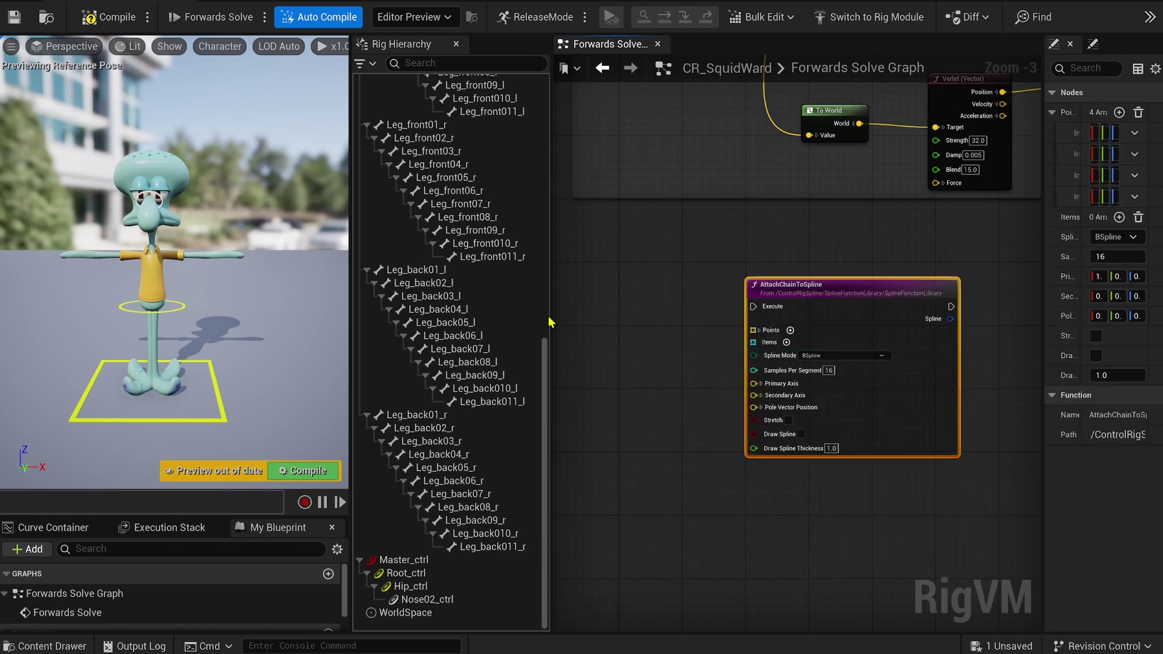
{"action": "scroll", "coordinate": [740, 448], "scroll_direction": "up", "scroll_amount": 4}
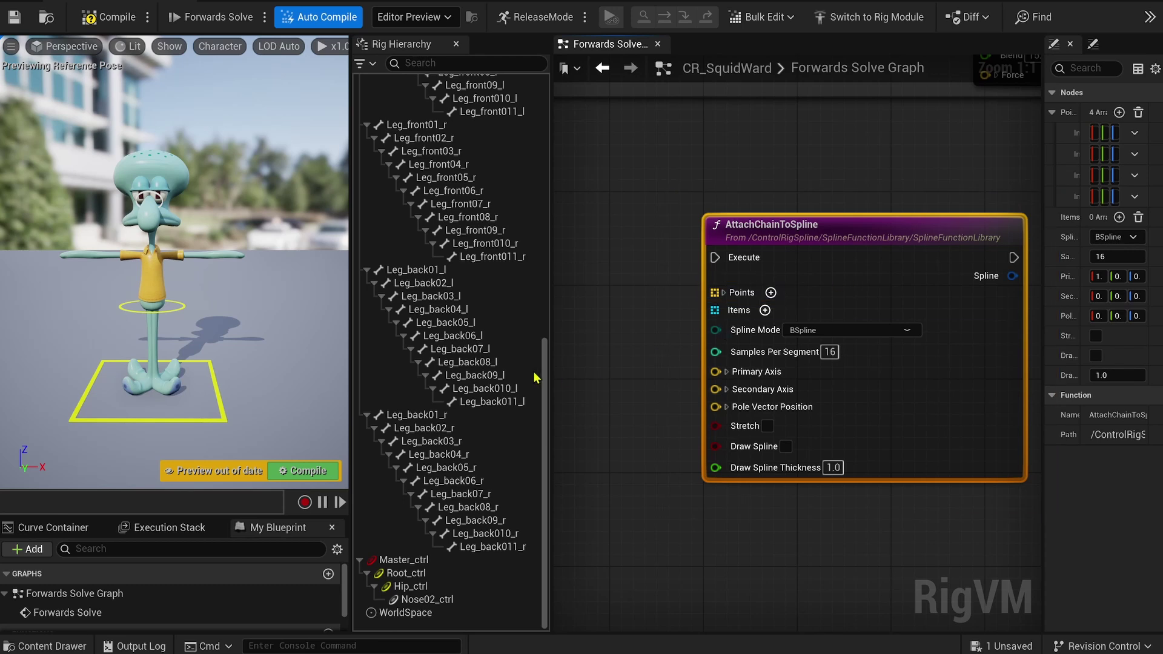
Step: Create a chain of controls for the bones Tentacle01_l through Tentacle08_l
{"action": "left_click_drag", "start_coordinate": [545, 374], "coordinate": [547, 79]}
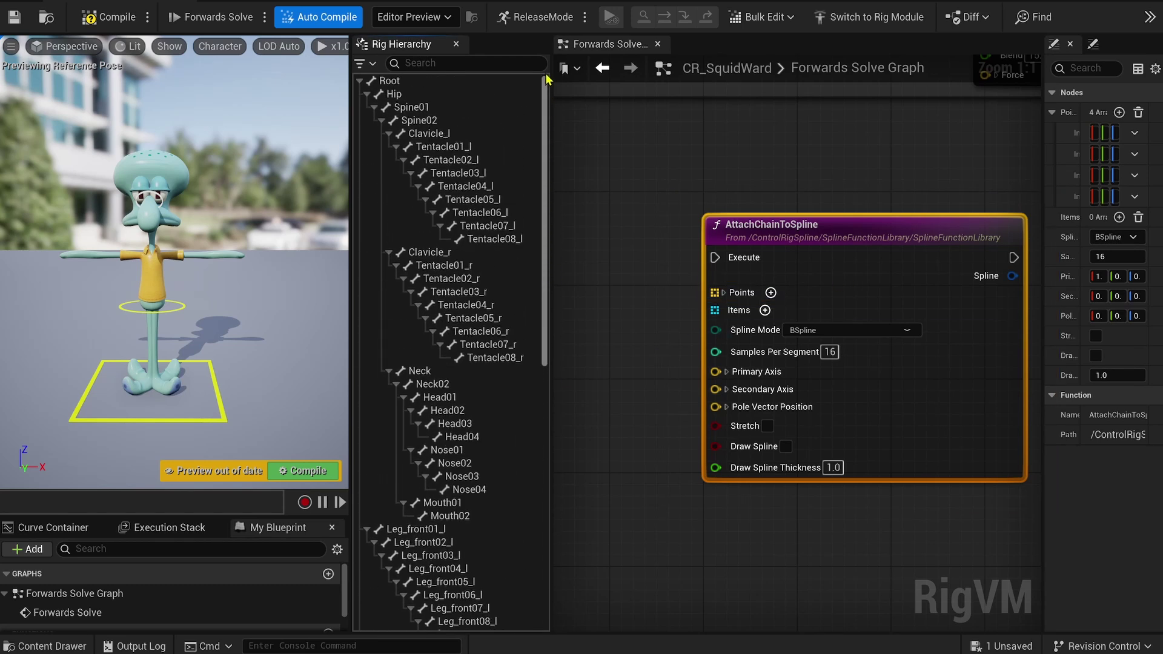
{"action": "left_click", "coordinate": [476, 147]}
{"action": "left_click", "coordinate": [493, 239], "text": "shift"}
{"action": "right_click", "coordinate": [518, 146]}
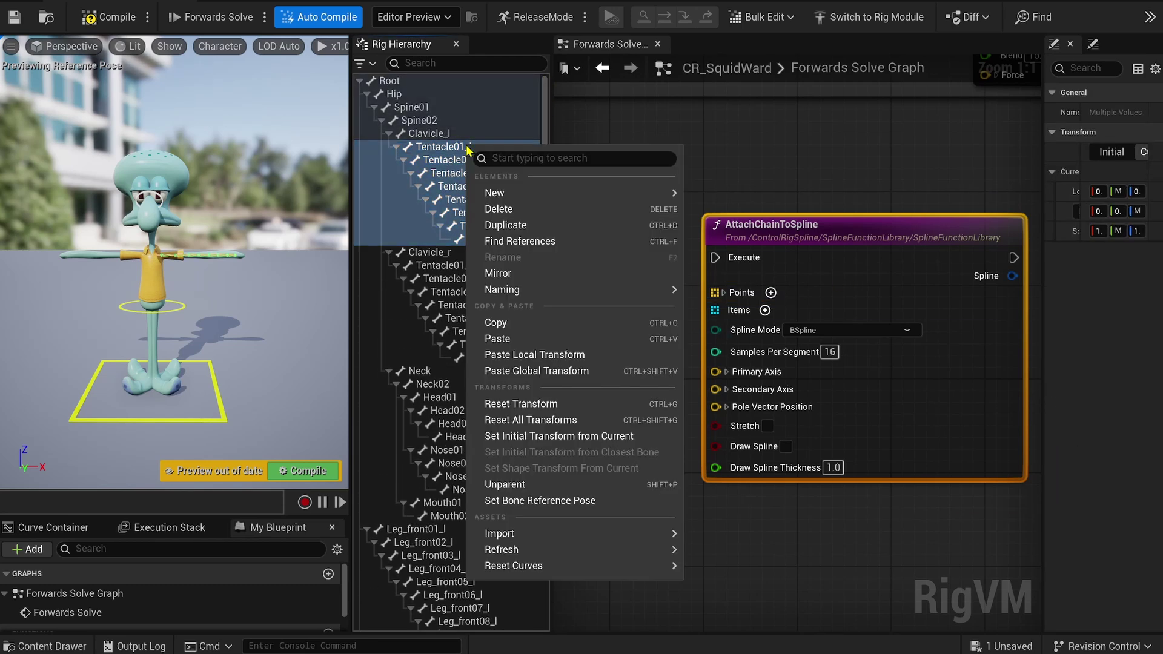
{"action": "left_click", "coordinate": [774, 224]}
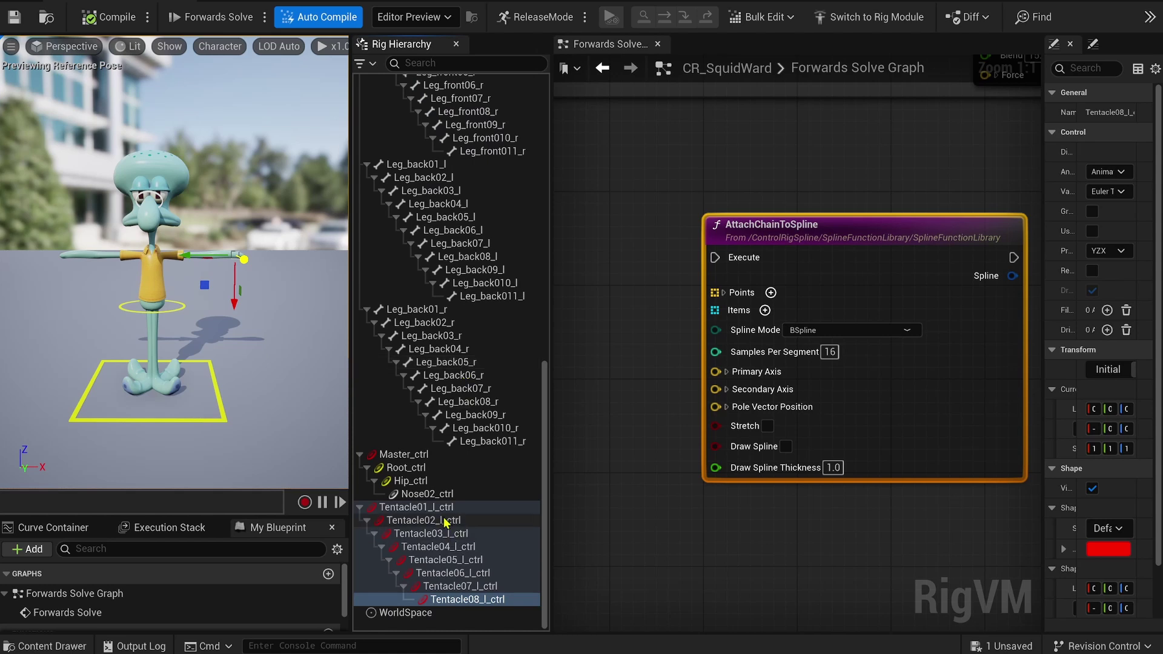
Step: Give all eight left tentacle controls a Circle_Thick shape rotated 90° on the first axis and scaled to 0.015, 0.015, 0.13
{"action": "left_click_drag", "start_coordinate": [1043, 297], "coordinate": [861, 297]}
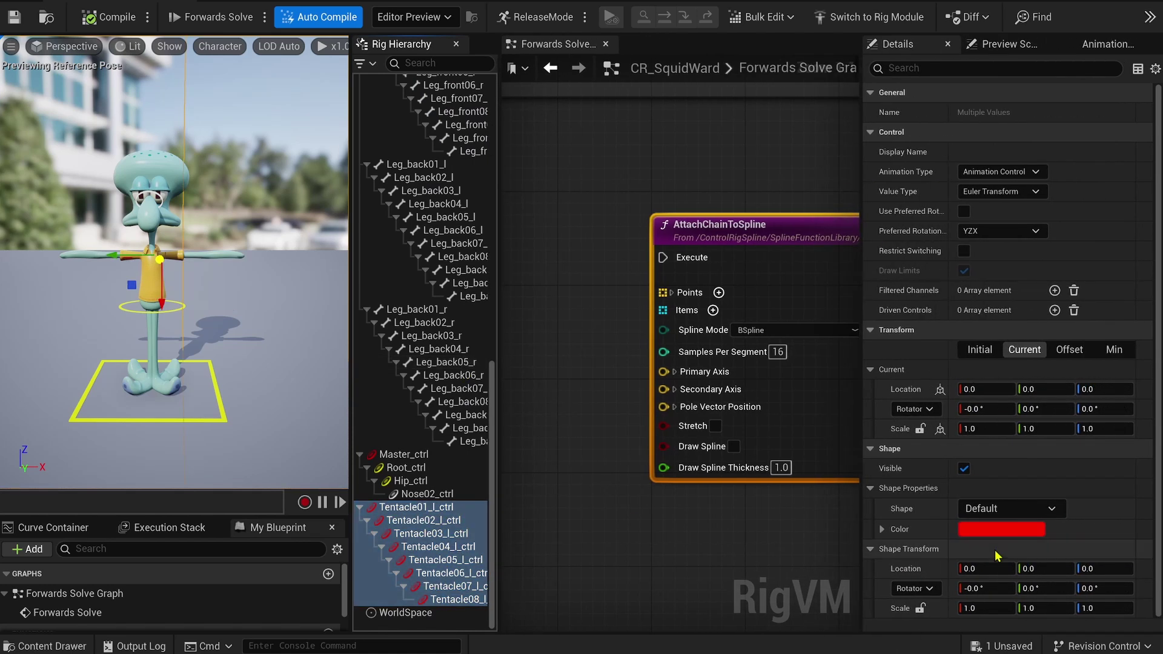
{"action": "left_click", "coordinate": [994, 608]}
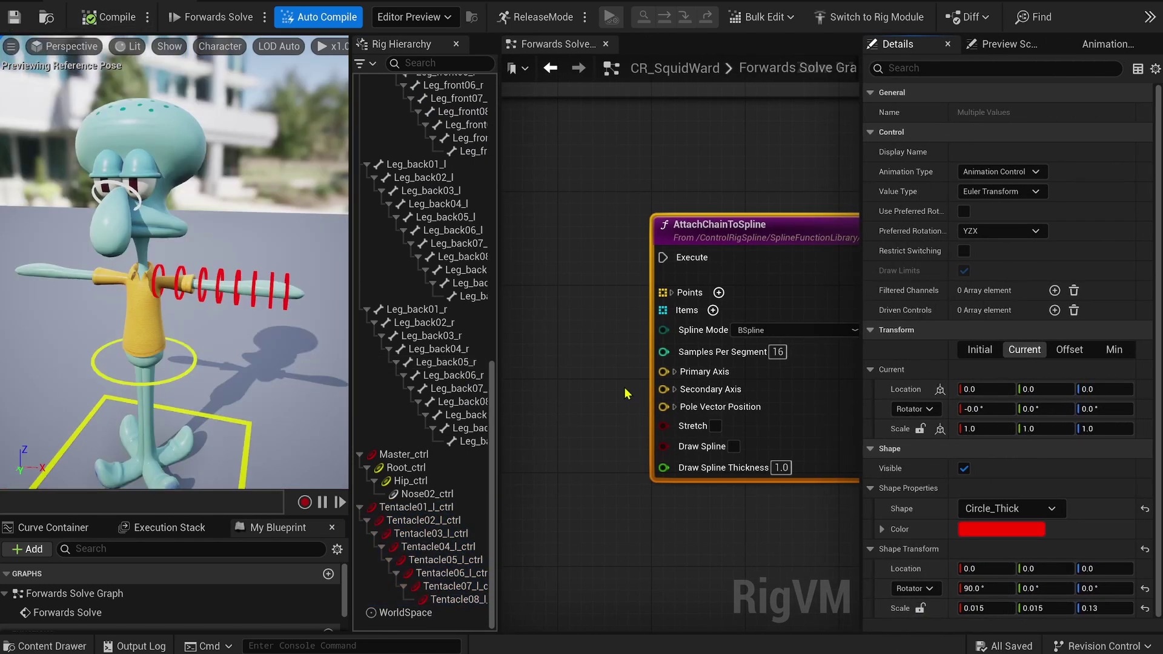
Step: Parent the Tentacle01_l_ctrl chain under Hip_ctrl, test it with the hip control and compile the rig
{"action": "left_click", "coordinate": [359, 507]}
{"action": "left_click", "coordinate": [417, 600]}
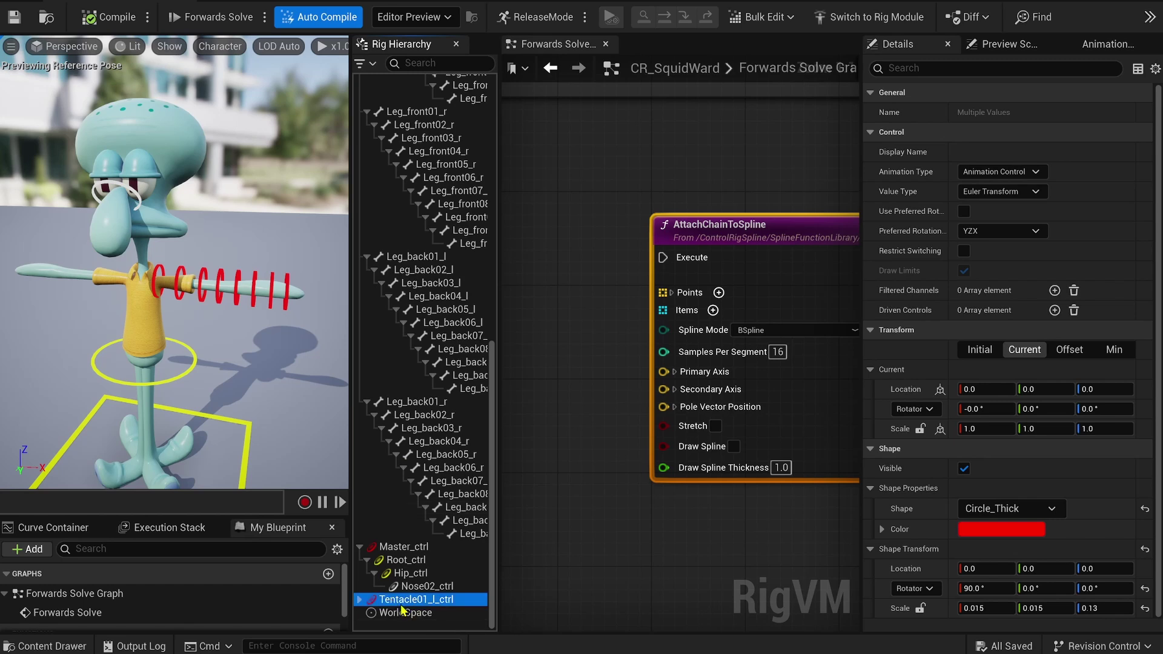
{"action": "left_click_drag", "start_coordinate": [416, 600], "coordinate": [413, 575]}
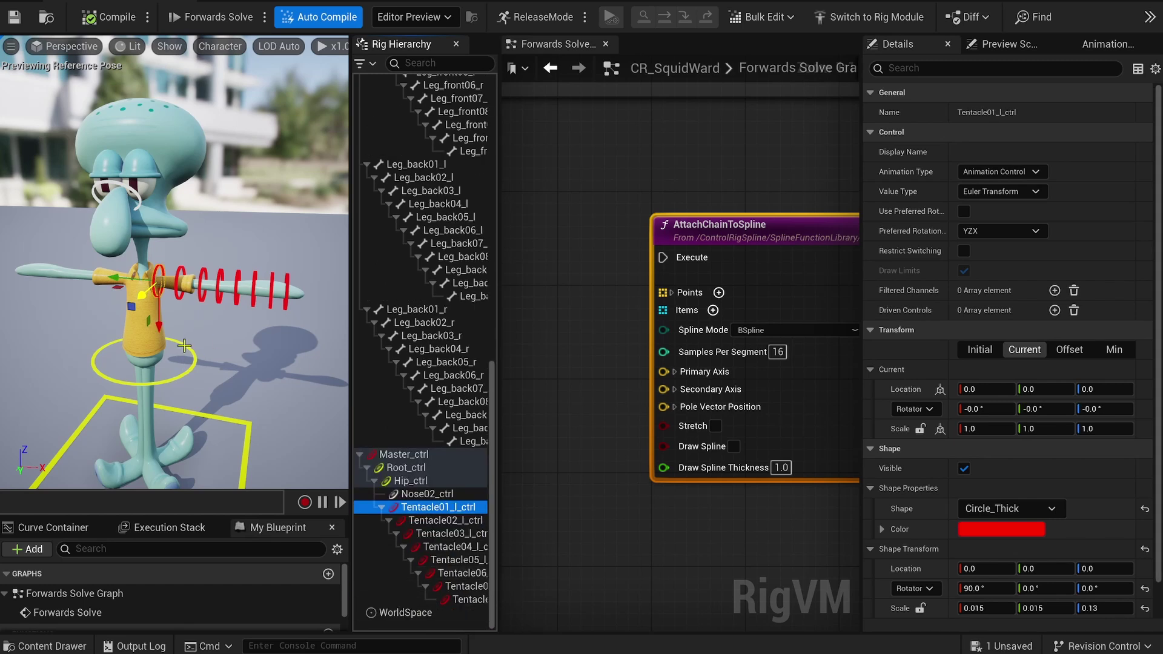
{"action": "left_click", "coordinate": [178, 346]}
{"action": "mouse_move", "coordinate": [178, 345]}
{"action": "left_mouse_down"}
{"action": "mouse_move", "coordinate": [163, 339]}
{"action": "mouse_move", "coordinate": [151, 351]}
{"action": "mouse_move", "coordinate": [173, 345]}
{"action": "left_mouse_up"}
{"action": "left_click", "coordinate": [115, 18]}
Step: Create an Item Array from Tentacle01_l_ctrl through Tentacle08_l_ctrl, collapse it and place it to the left of the AttachChainToSpline node
{"action": "scroll", "coordinate": [709, 339], "scroll_direction": "down", "scroll_amount": 3}
{"action": "scroll", "coordinate": [709, 339], "scroll_direction": "up", "scroll_amount": 1}
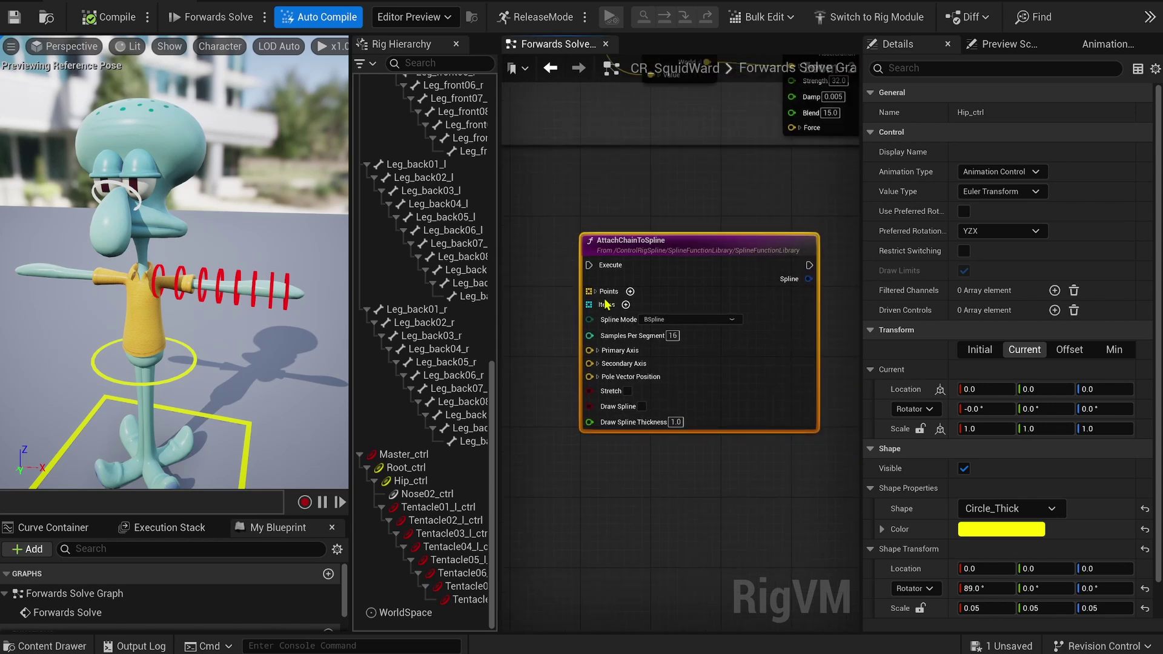
{"action": "left_click_drag", "start_coordinate": [351, 497], "coordinate": [224, 497]}
{"action": "left_click", "coordinate": [312, 507]}
{"action": "left_click", "coordinate": [362, 600], "text": "shift"}
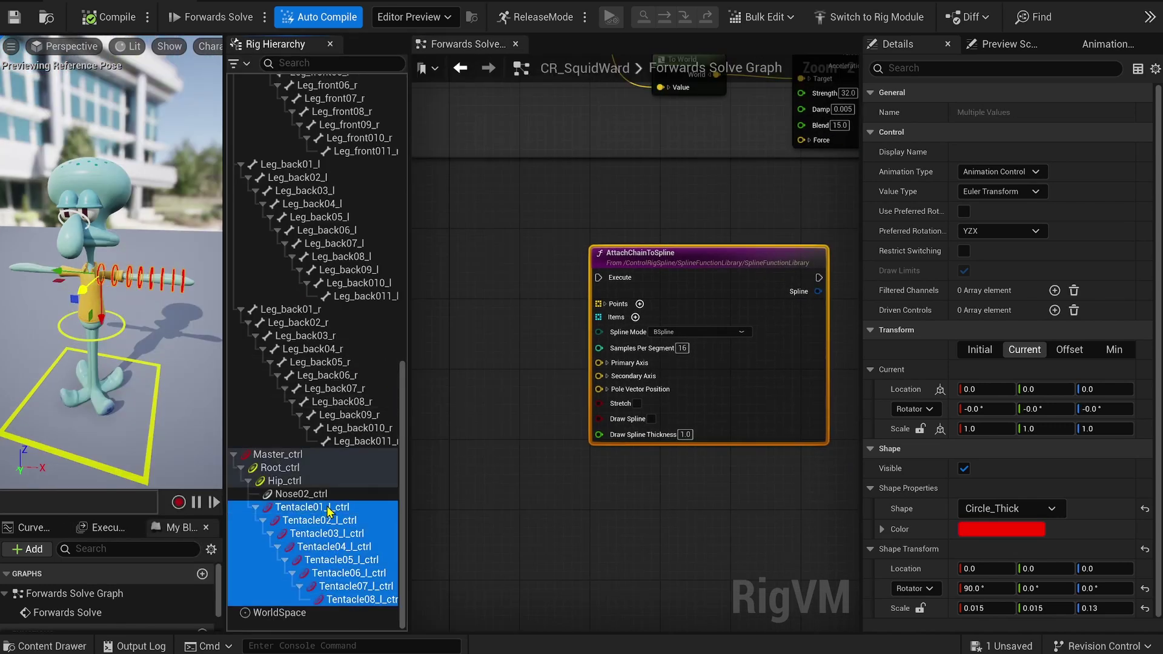
{"action": "left_click_drag", "start_coordinate": [330, 513], "coordinate": [464, 383]}
{"action": "left_click", "coordinate": [510, 549]}
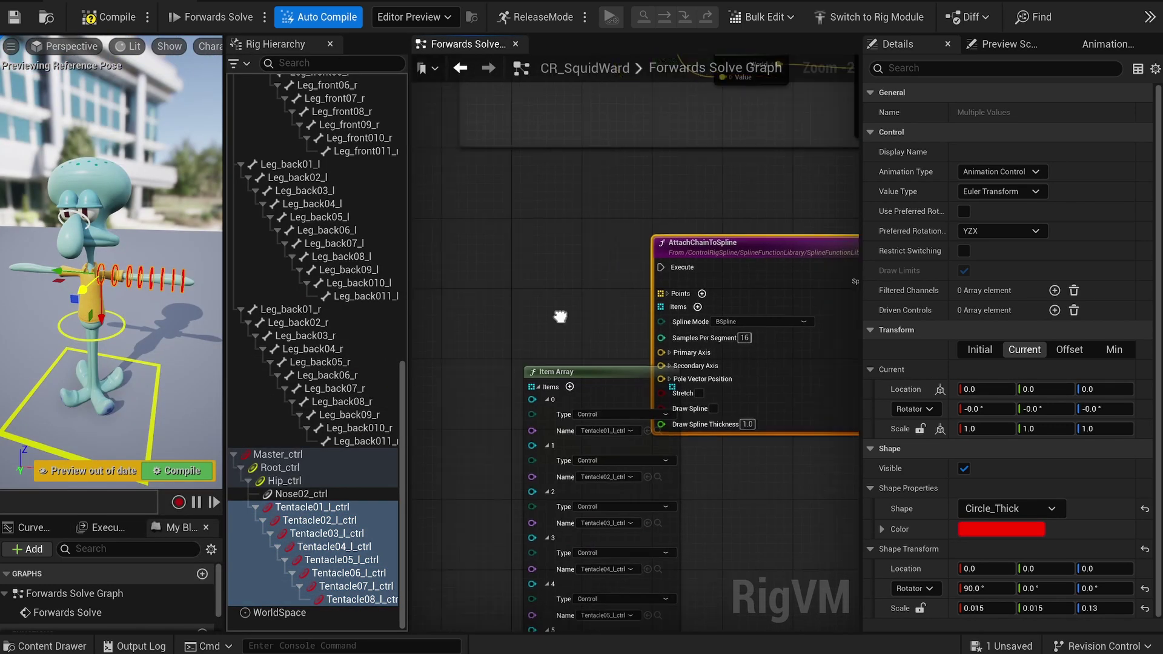
{"action": "left_click", "coordinate": [664, 361]}
{"action": "left_click_drag", "start_coordinate": [710, 347], "coordinate": [535, 281]}
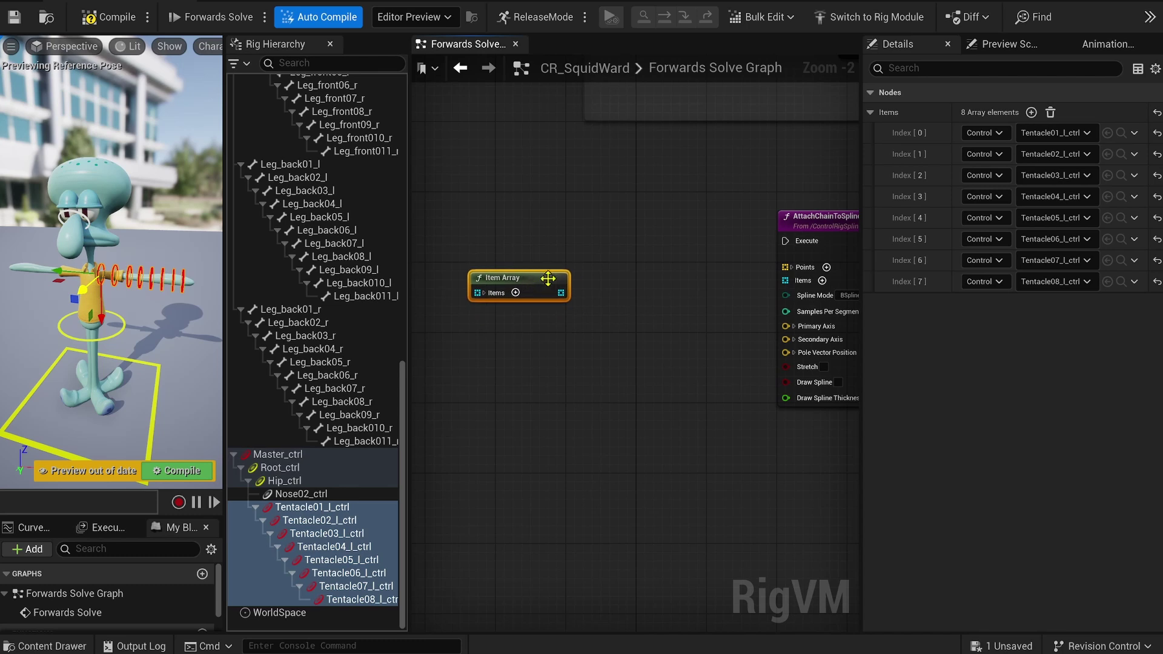
Step: Add a Get Transform Array node fed by the tentacle controls' Item Array and line the two nodes up with room beside AttachChainToSpline
{"action": "right_click_drag", "start_coordinate": [547, 278], "coordinate": [540, 317]}
{"action": "left_click_drag", "start_coordinate": [551, 332], "coordinate": [624, 332]}
{"action": "type", "text": "transform arr"}
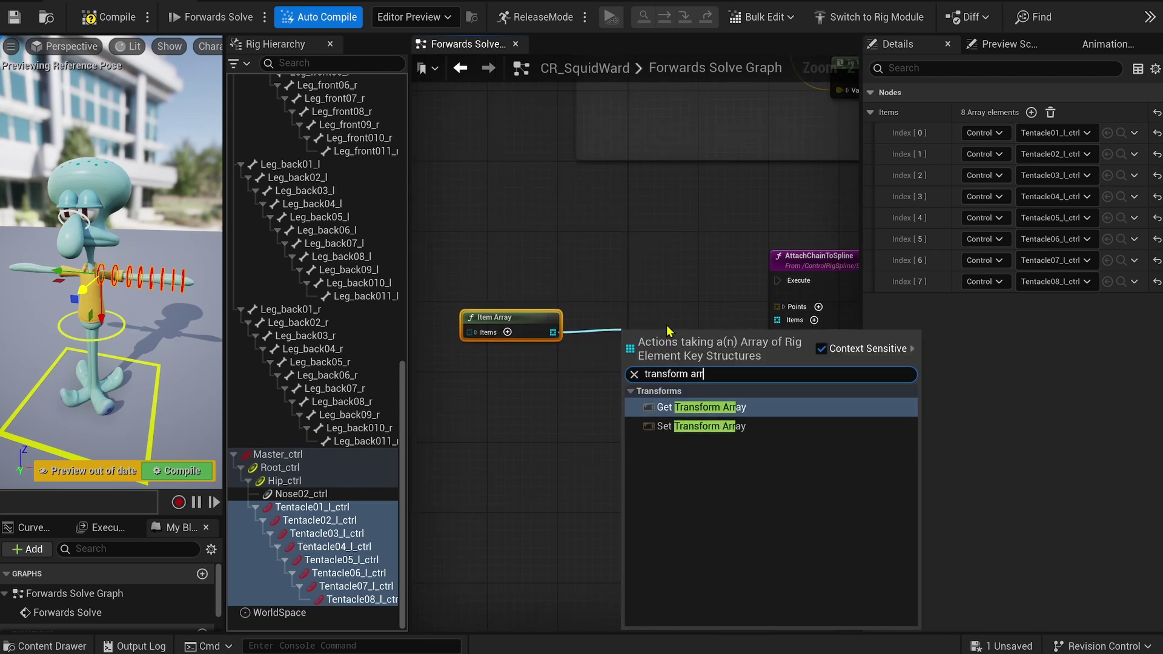
{"action": "type", "text": "a"}
{"action": "left_click", "coordinate": [782, 409]}
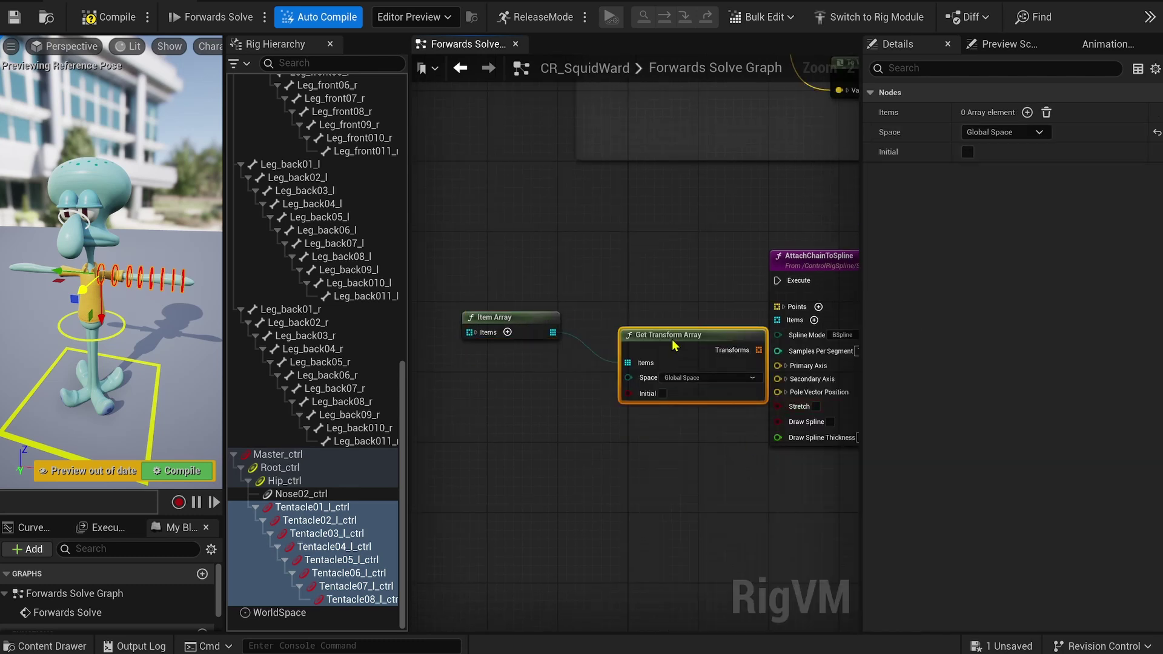
{"action": "left_click_drag", "start_coordinate": [661, 345], "coordinate": [543, 345]}
{"action": "right_click_drag", "start_coordinate": [616, 295], "coordinate": [664, 295]}
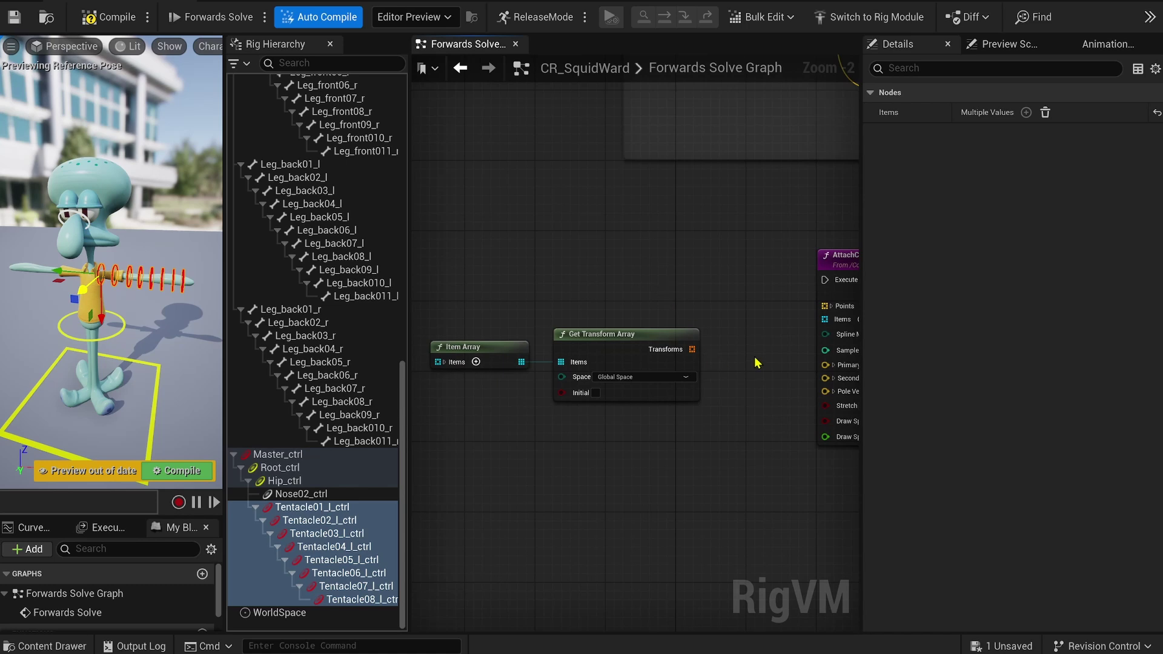
{"action": "left_click_drag", "start_coordinate": [479, 297], "coordinate": [639, 385]}
{"action": "left_click_drag", "start_coordinate": [640, 385], "coordinate": [569, 385]}
{"action": "right_click_drag", "start_coordinate": [614, 303], "coordinate": [725, 306]}
{"action": "left_click", "coordinate": [725, 306]}
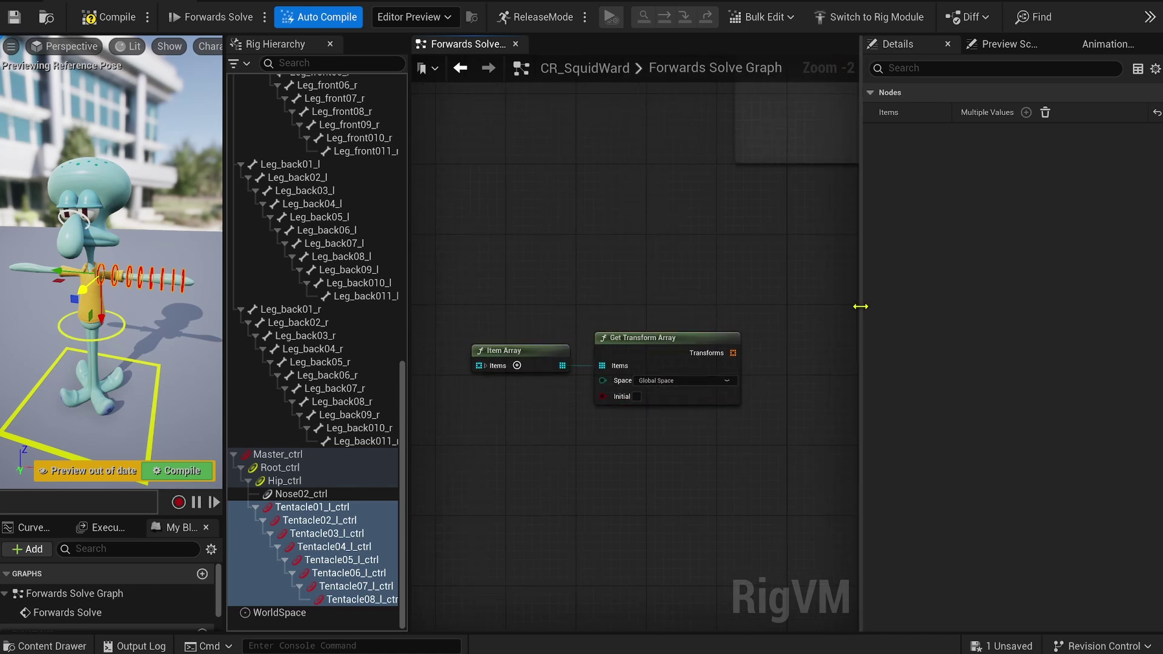
Step: Feed the Transforms into a new Transform Array to SRT node, align the chain and connect Translations to the AttachChainToSpline Points
{"action": "left_click_drag", "start_coordinate": [860, 306], "coordinate": [948, 306]}
{"action": "left_click_drag", "start_coordinate": [698, 352], "coordinate": [761, 249]}
{"action": "type", "text": "transform"}
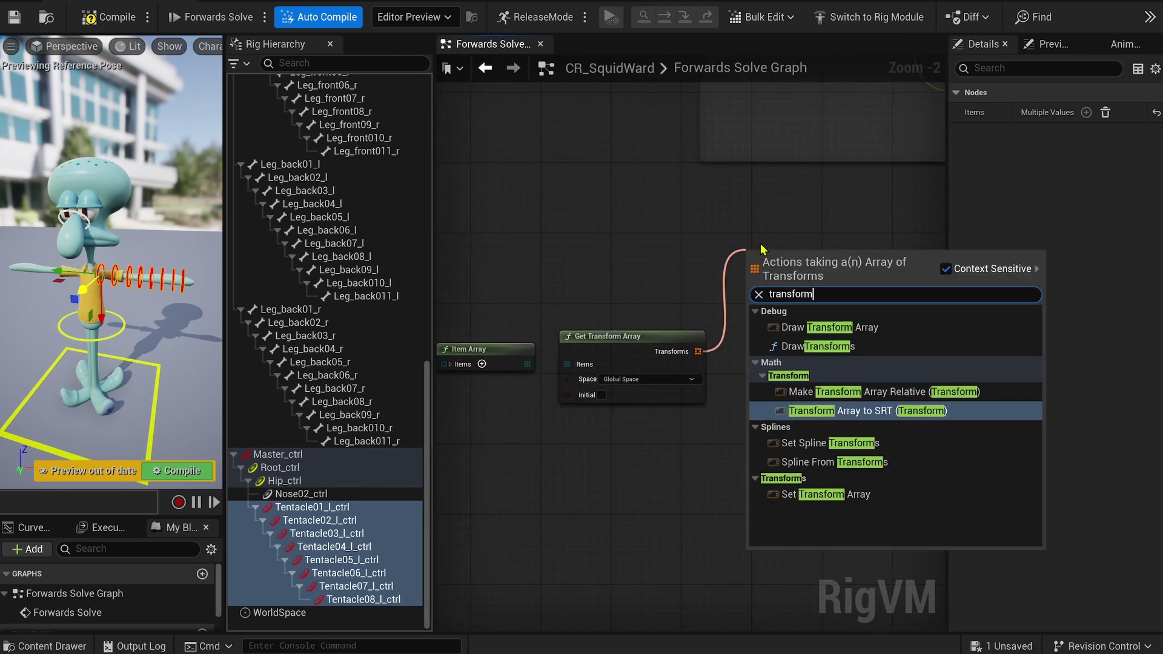
{"action": "type", "text": " array to SRT"}
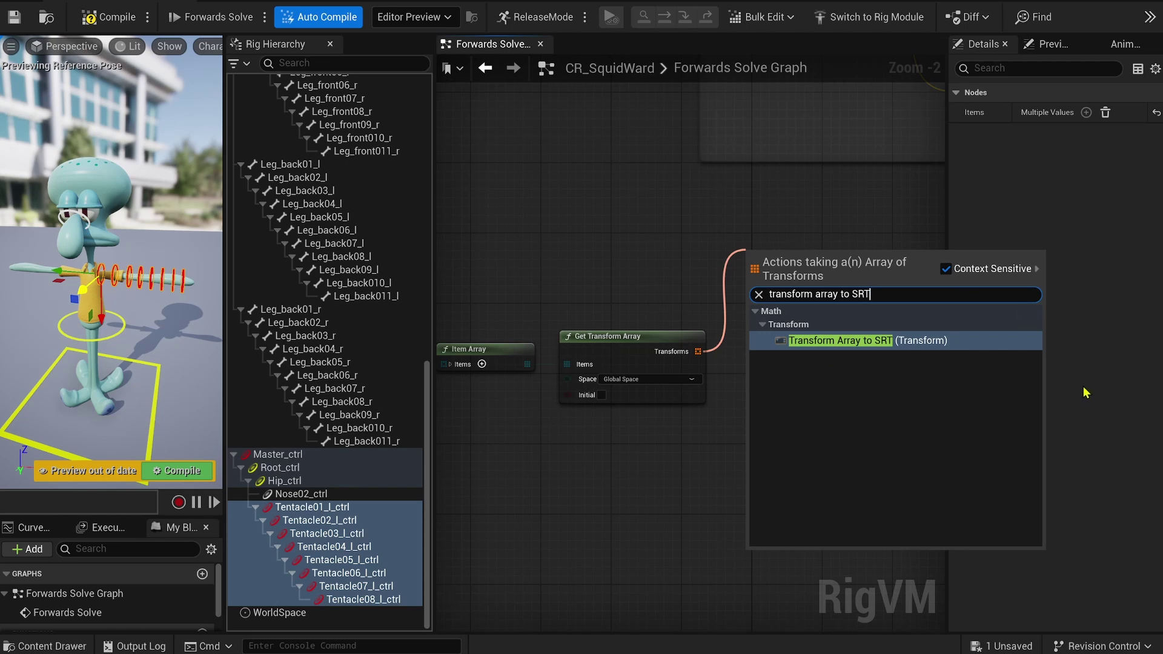
{"action": "left_click", "coordinate": [877, 341]}
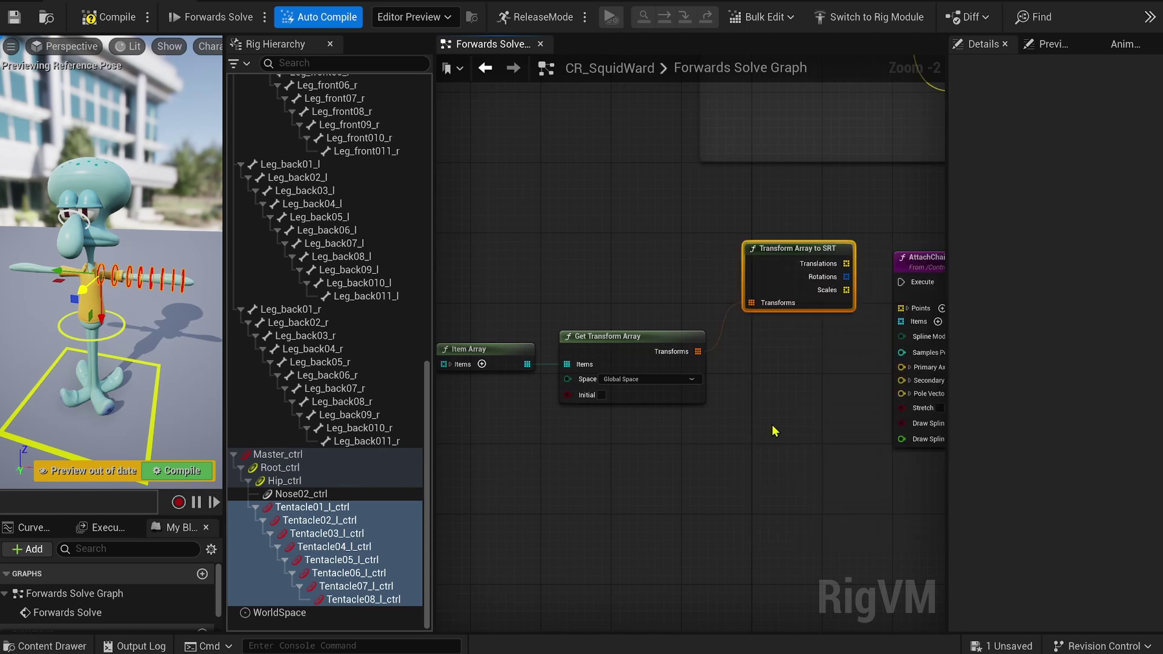
{"action": "left_click", "coordinate": [495, 363]}
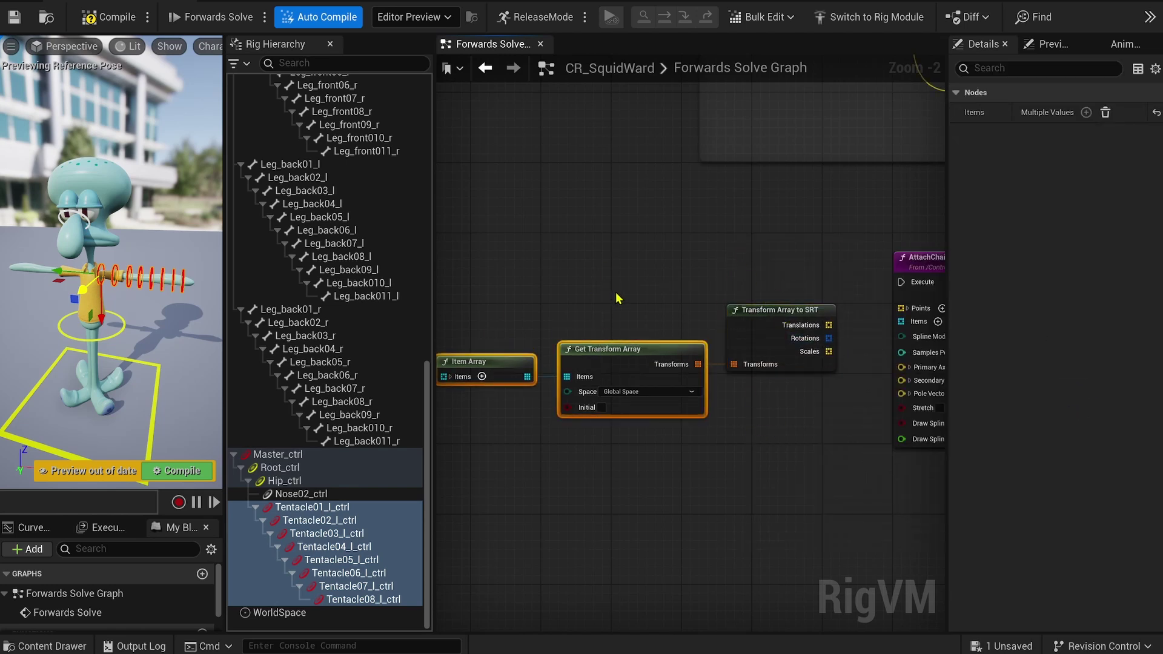
{"action": "right_click_drag", "start_coordinate": [788, 363], "coordinate": [641, 357]}
{"action": "left_click_drag", "start_coordinate": [682, 319], "coordinate": [767, 309]}
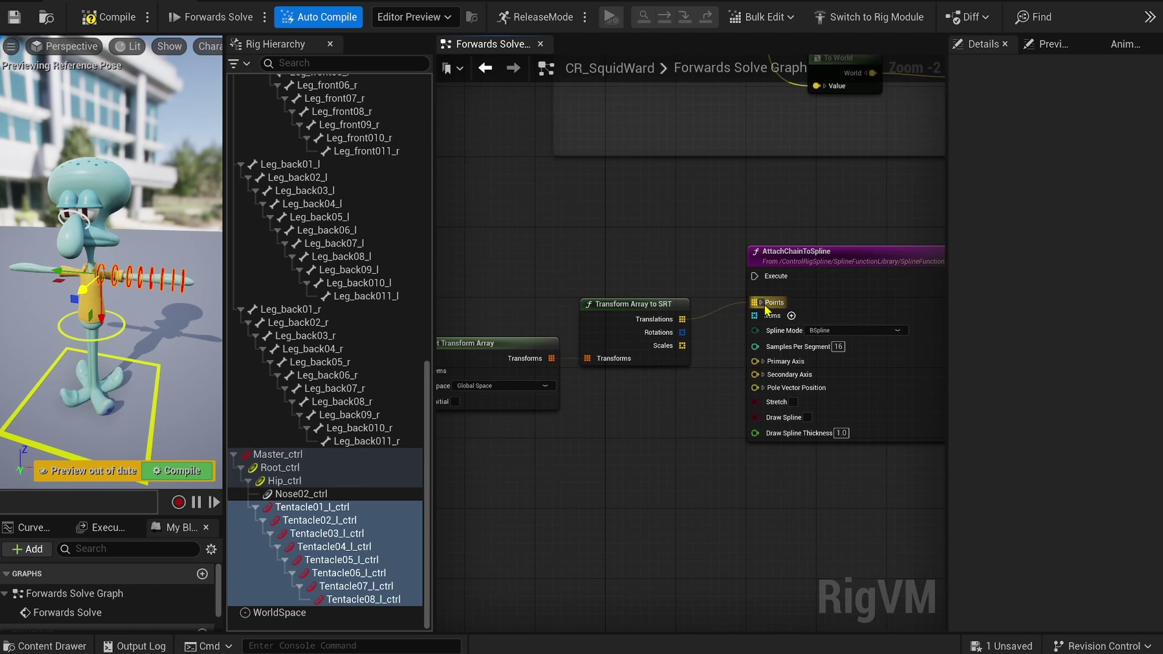
Step: Create an Item Array of the bones Tentacle01_l through Tentacle08_l and feed it into the AttachChainToSpline Items
{"action": "scroll", "coordinate": [730, 504], "scroll_direction": "down", "scroll_amount": 1}
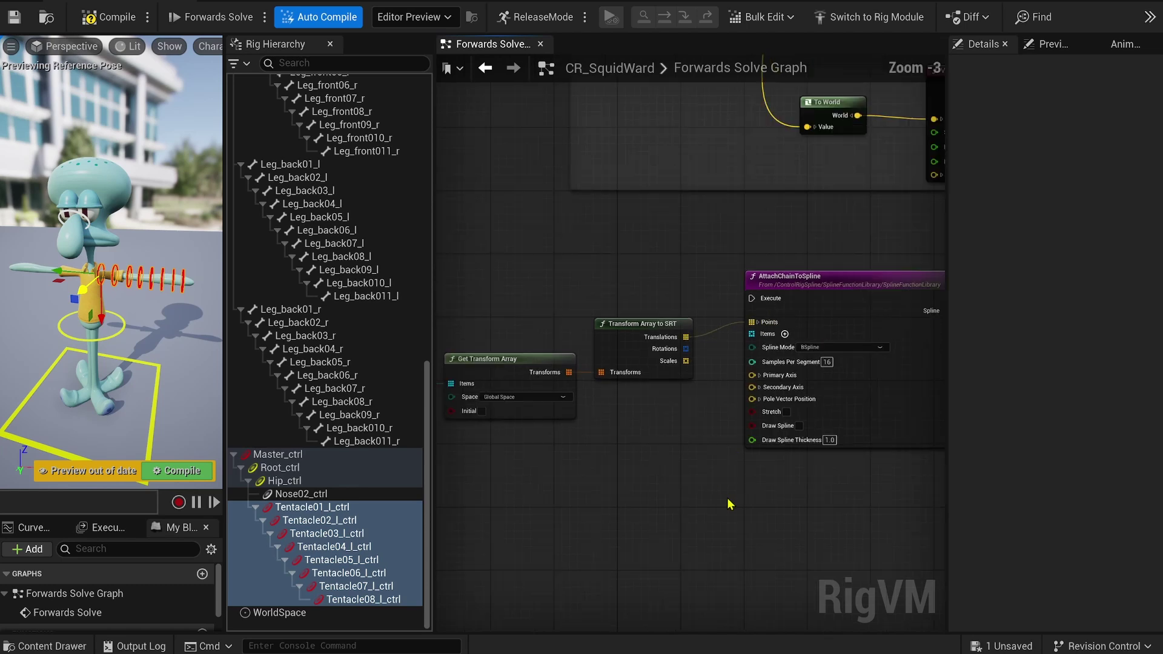
{"action": "right_click_drag", "start_coordinate": [730, 504], "coordinate": [828, 468]}
{"action": "scroll", "coordinate": [327, 387], "scroll_direction": "up", "scroll_amount": 15}
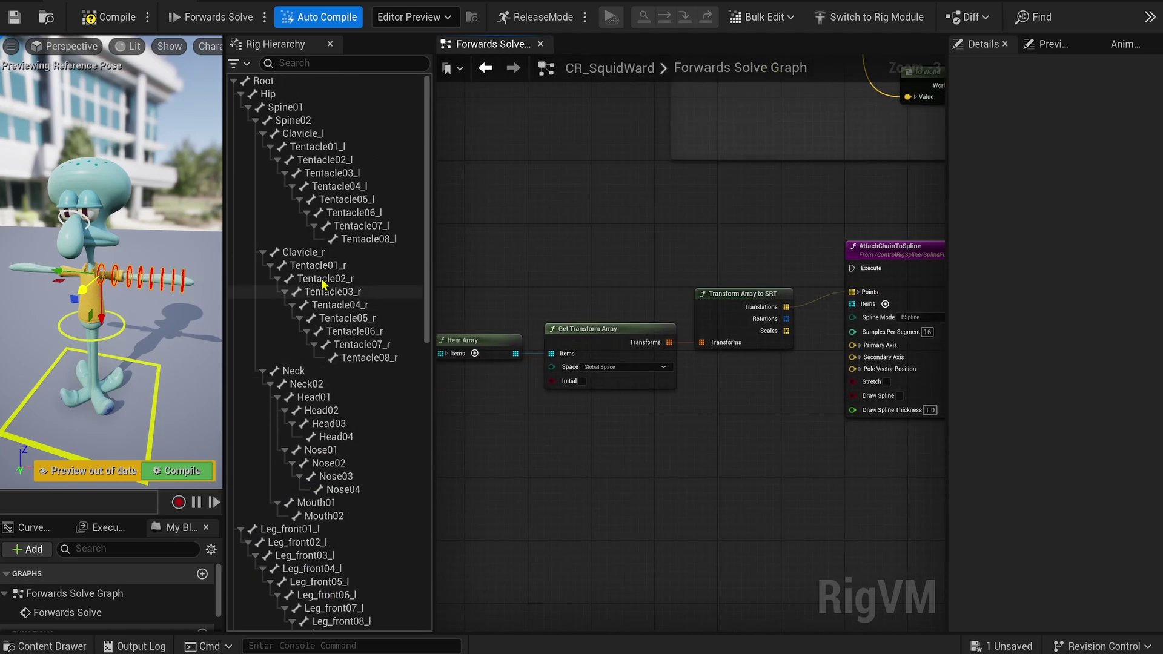
{"action": "left_click", "coordinate": [339, 147]}
{"action": "left_click", "coordinate": [369, 239], "text": "shift"}
{"action": "left_click_drag", "start_coordinate": [338, 160], "coordinate": [846, 323]}
{"action": "left_click", "coordinate": [679, 636]}
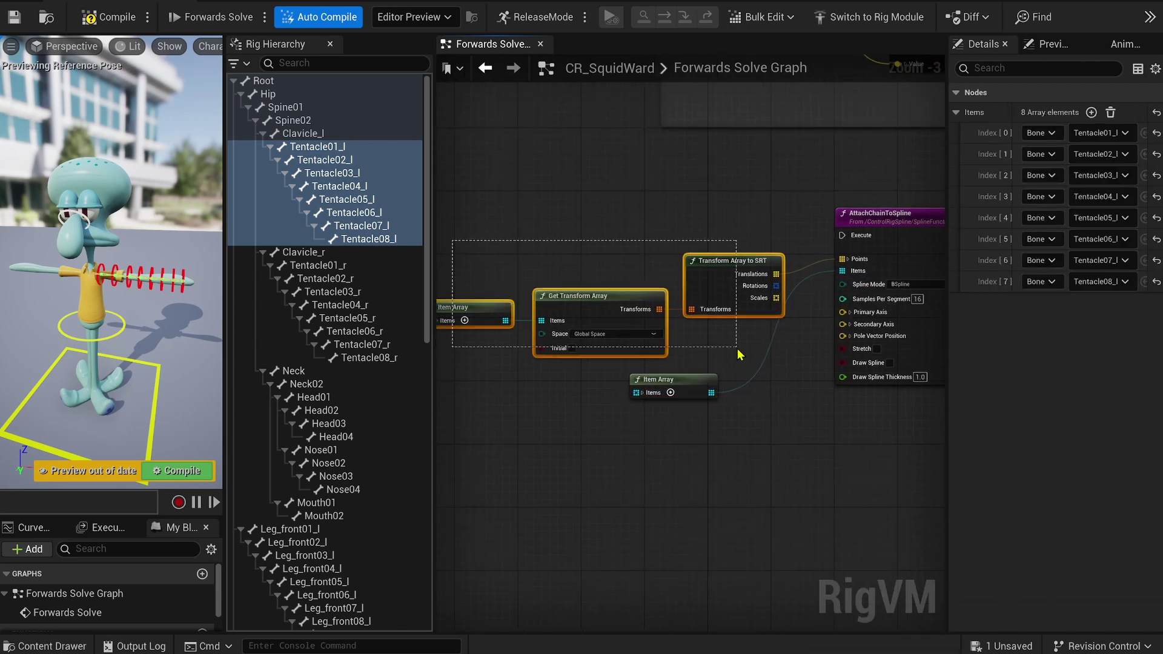
Step: Set the AttachChainToSpline Primary Axis to X 0 and Y -1
{"action": "scroll", "coordinate": [624, 320], "scroll_direction": "up", "scroll_amount": 4}
{"action": "left_click", "coordinate": [621, 316]}
{"action": "left_click", "coordinate": [650, 335]}
{"action": "type", "text": "0"}
{"action": "key", "text": "Tab"}
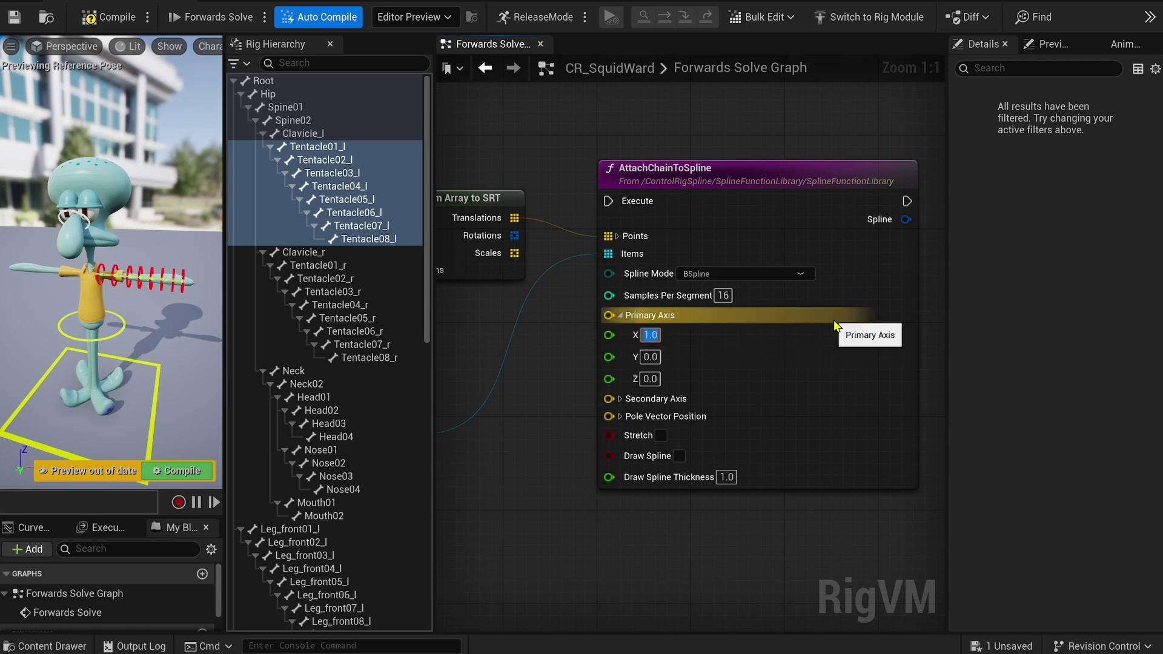
{"action": "type", "text": "-1"}
{"action": "key", "text": "Return"}
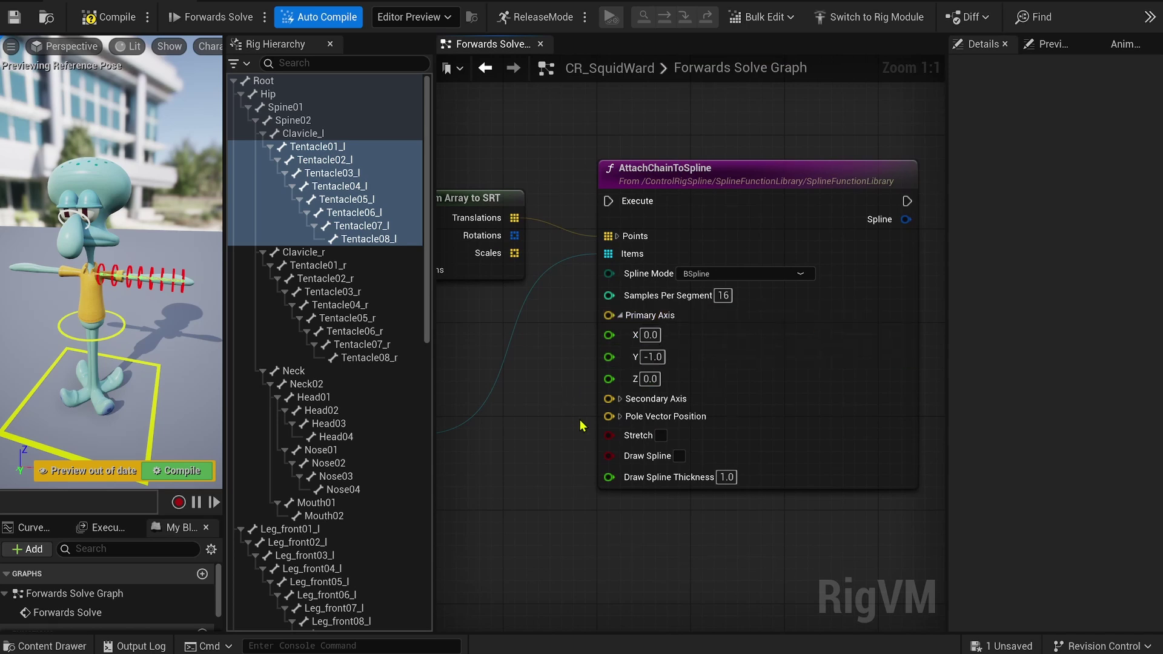
Step: Move all the tentacle spline nodes together farther below the Nose Jiggle group
{"action": "scroll", "coordinate": [727, 389], "scroll_direction": "down", "scroll_amount": 5}
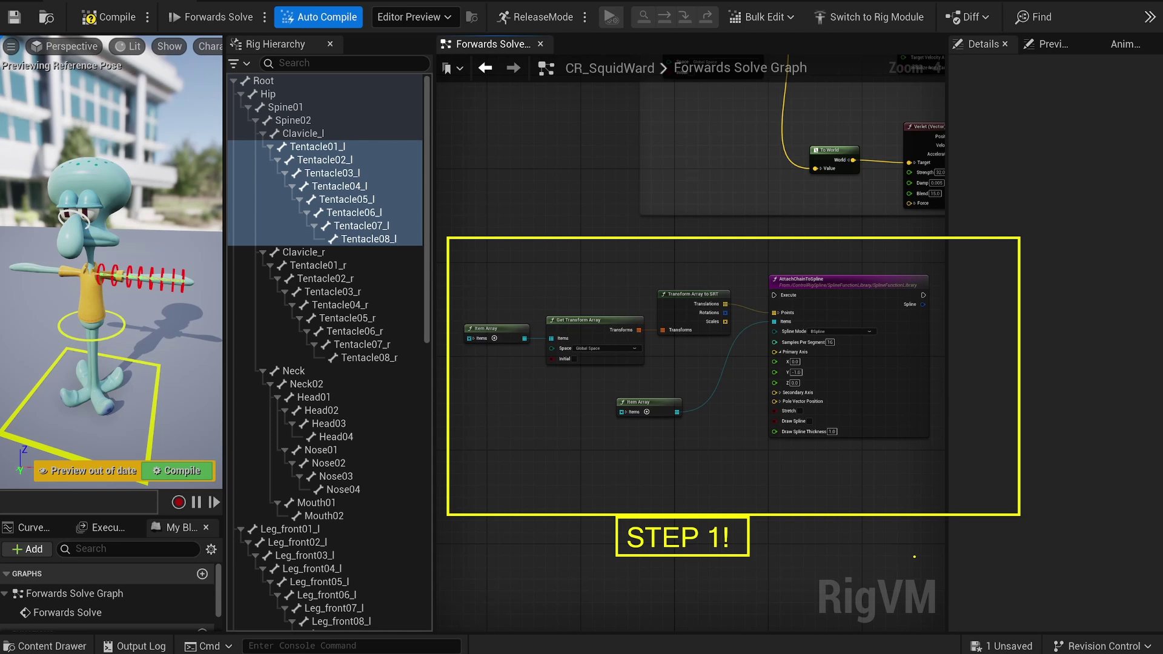
{"action": "scroll", "coordinate": [872, 509], "scroll_direction": "down", "scroll_amount": 5}
{"action": "left_click_drag", "start_coordinate": [667, 345], "coordinate": [873, 507]}
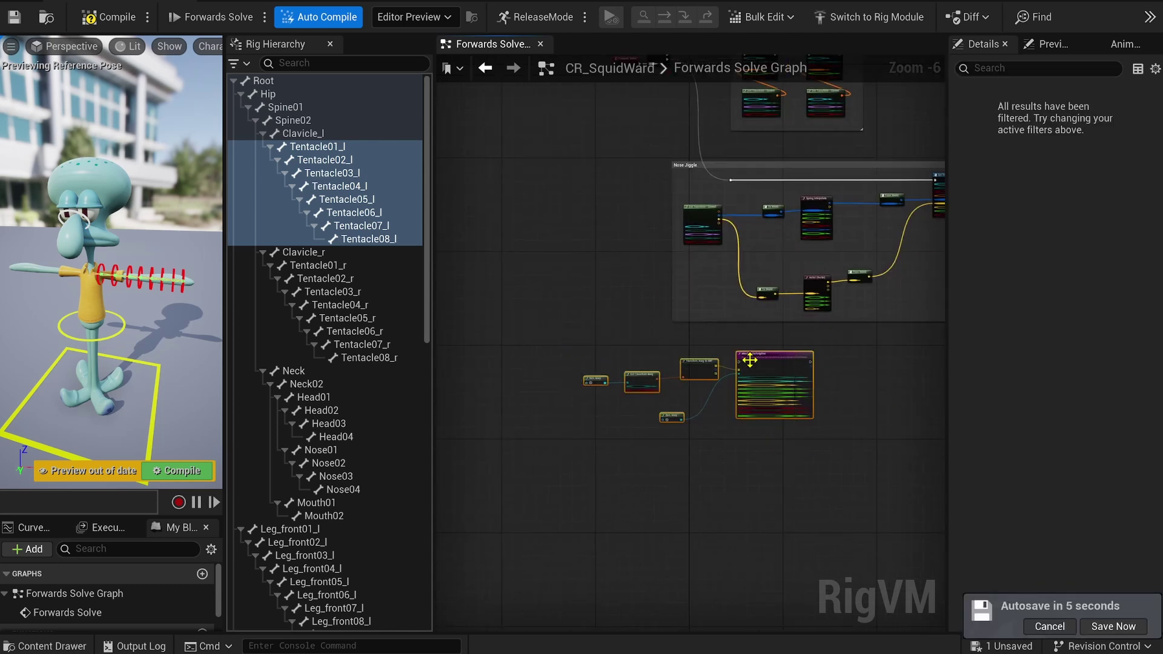
{"action": "left_click_drag", "start_coordinate": [733, 346], "coordinate": [793, 422]}
Step: Add a Verlet (Vector) node in the free space above the tentacle spline nodes
{"action": "right_click_drag", "start_coordinate": [794, 422], "coordinate": [693, 290]}
{"action": "scroll", "coordinate": [693, 291], "scroll_direction": "up", "scroll_amount": 2}
{"action": "right_click", "coordinate": [666, 223]}
{"action": "type", "text": "verlet"}
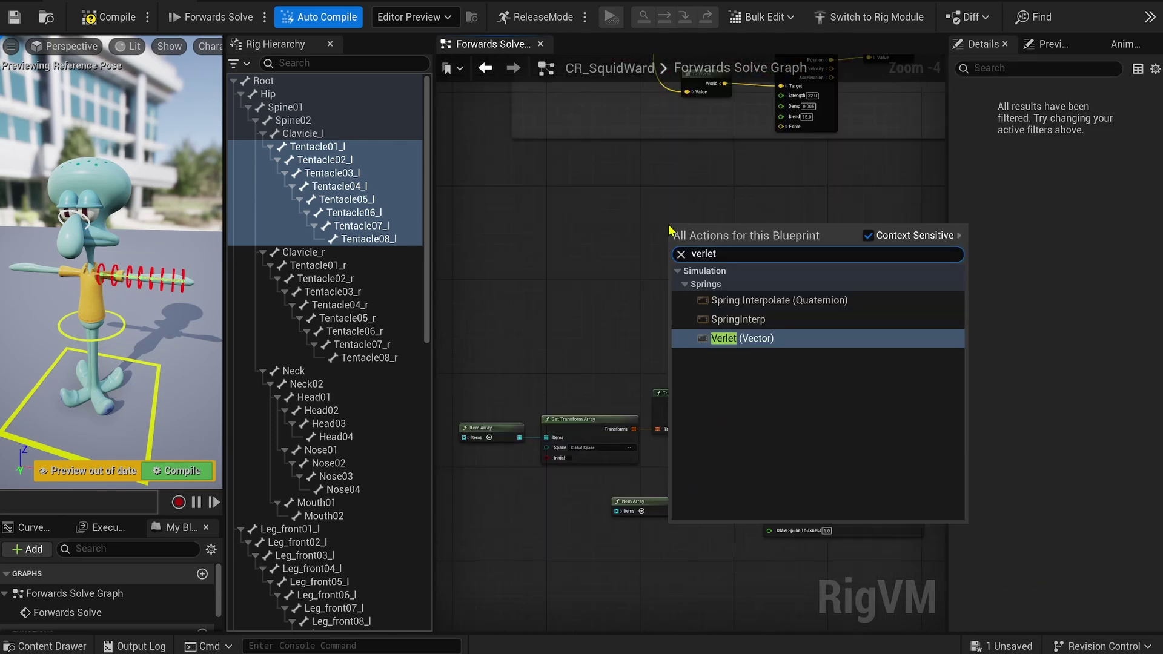
{"action": "left_click", "coordinate": [773, 340]}
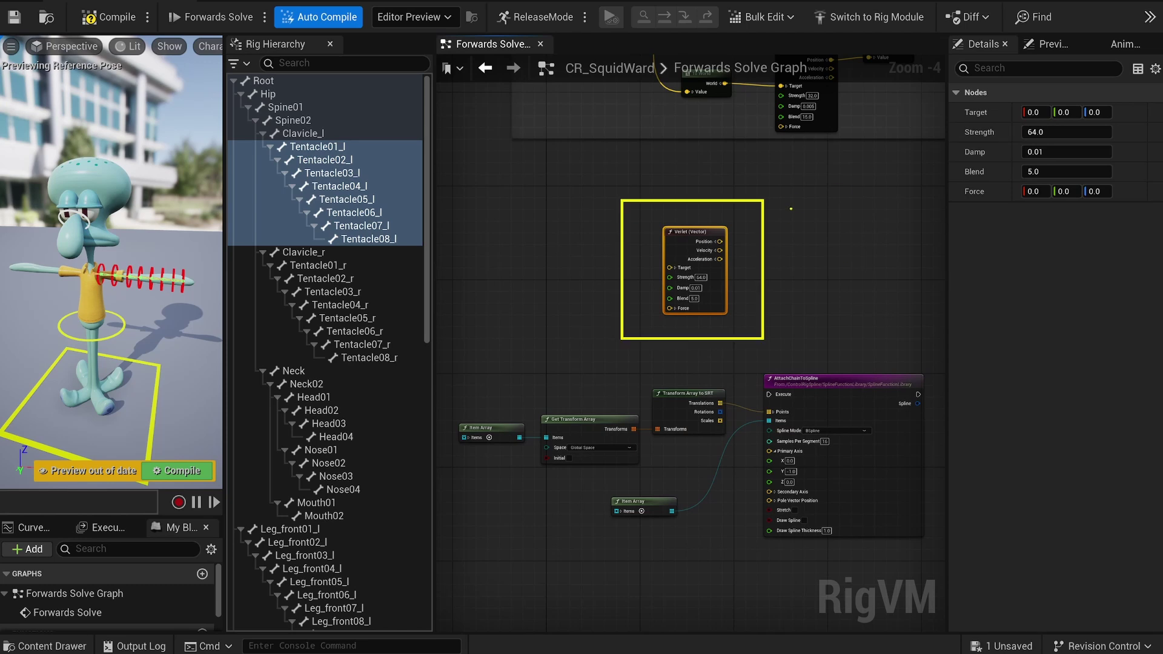
Step: Create a new control from the Tentacle08_l bone and parent it under Tentacle07_l_ctrl
{"action": "left_click", "coordinate": [368, 238]}
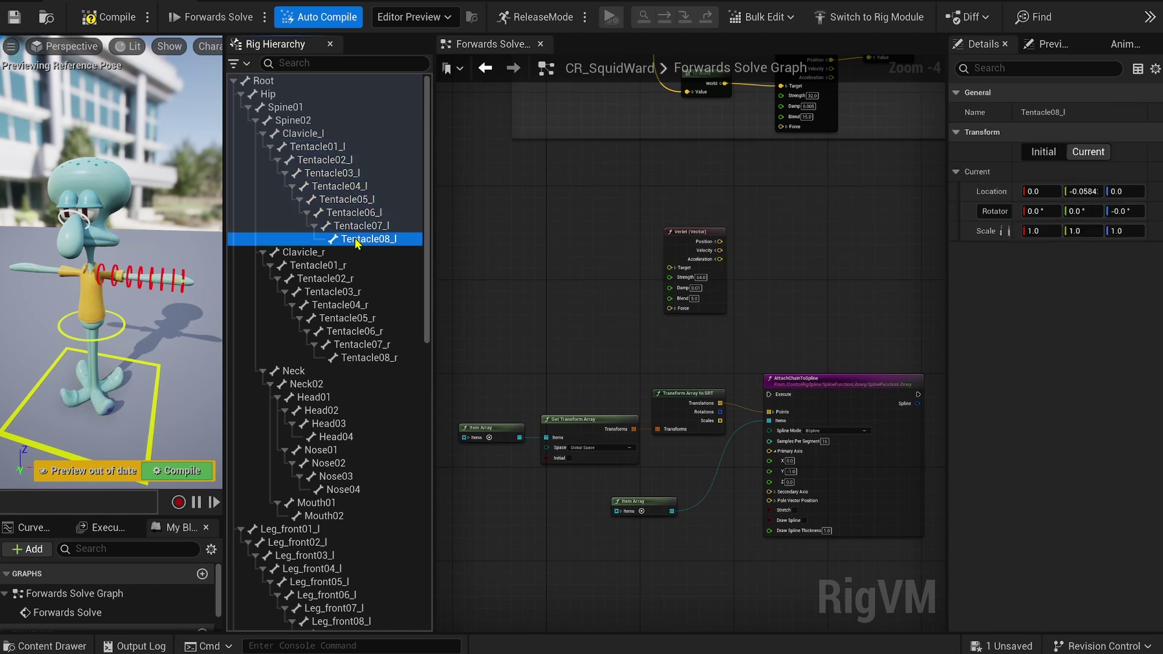
{"action": "right_click", "coordinate": [368, 239]}
{"action": "mouse_move", "coordinate": [424, 236]}
{"action": "left_click", "coordinate": [667, 338]}
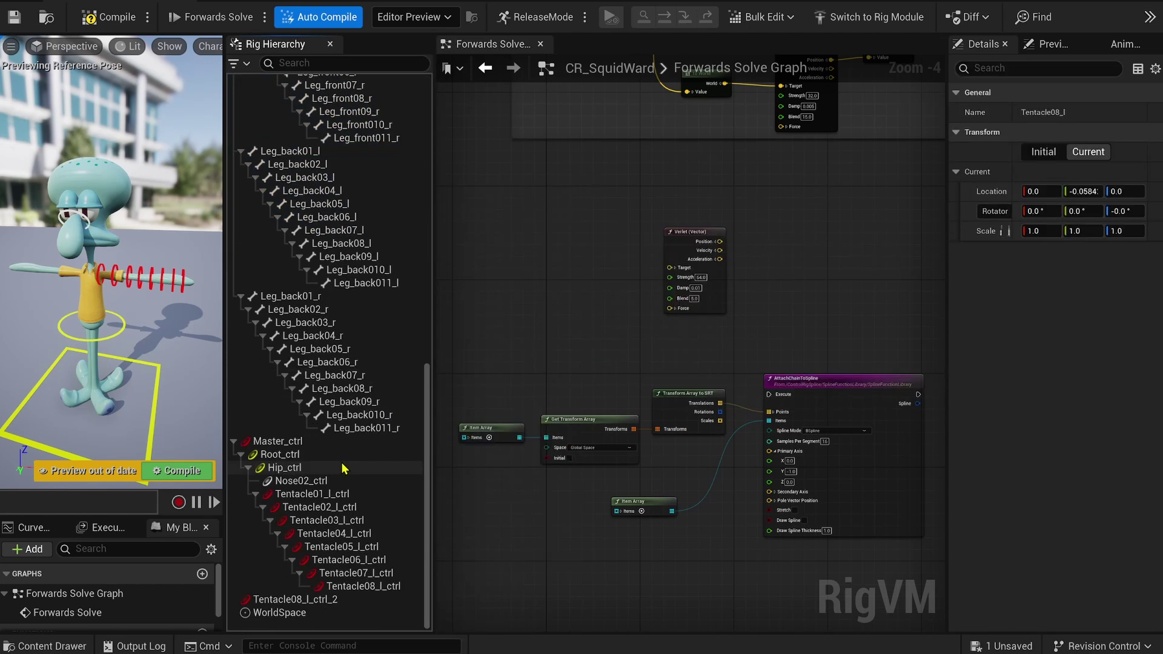
{"action": "left_click_drag", "start_coordinate": [284, 599], "coordinate": [346, 578]}
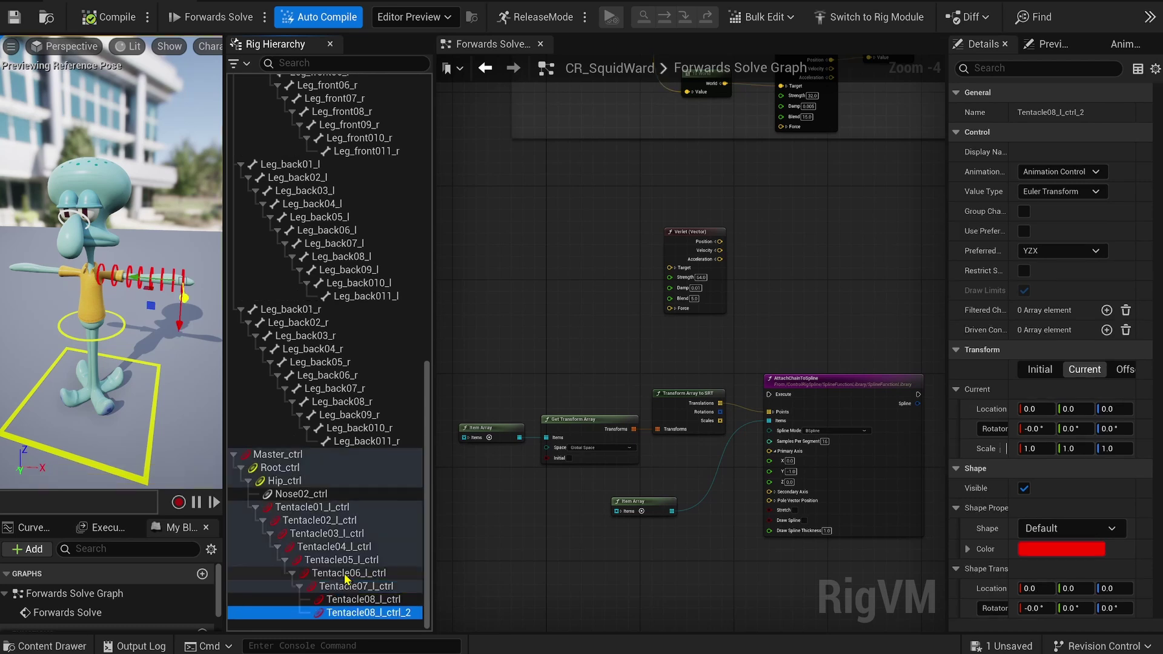
Step: Rename the new second Tentacle08_l control as Tentacle08_l_verlet_ctrl
{"action": "double_click", "coordinate": [399, 614]}
{"action": "left_click_drag", "start_coordinate": [396, 614], "coordinate": [501, 625]}
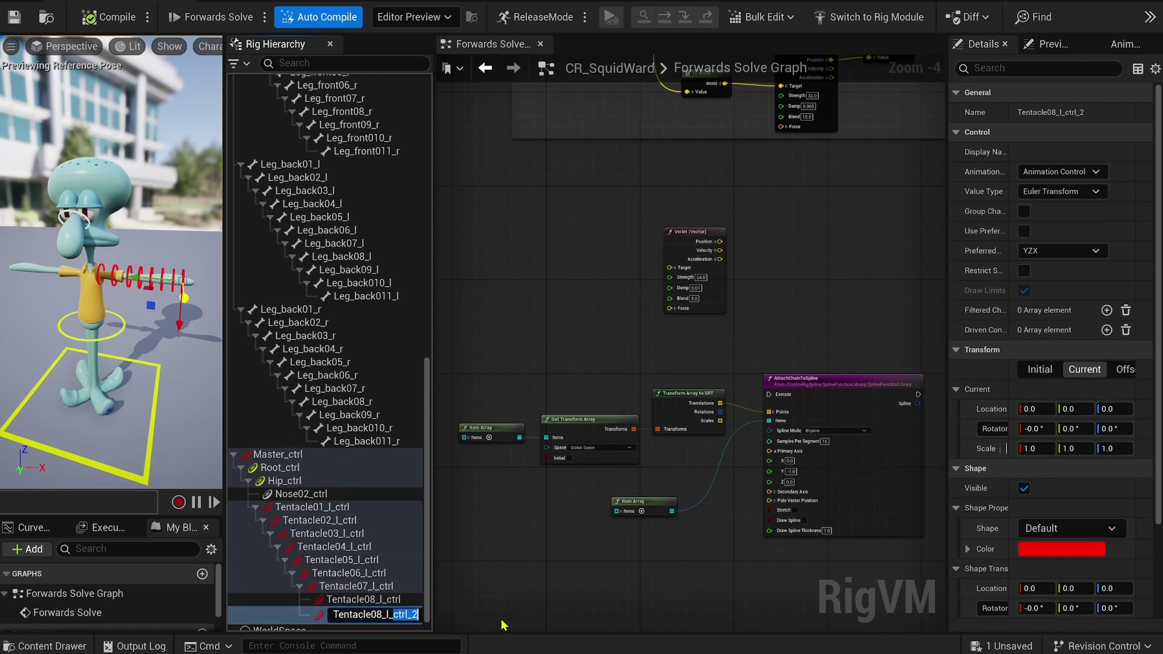
{"action": "type", "text": "verlet_ctrl"}
{"action": "key", "text": "Return"}
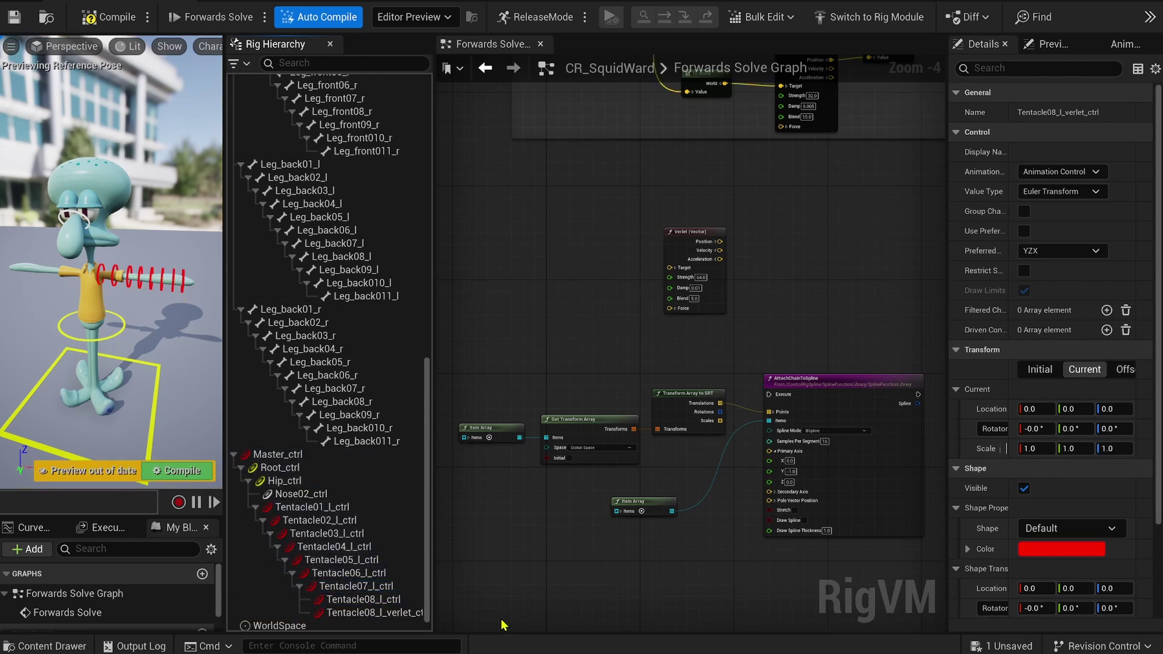
Step: Add a Get Transform node for Tentacle08_l_verlet_ctrl and feed its Translation through a To World node into the Verlet Target
{"action": "left_click_drag", "start_coordinate": [432, 329], "coordinate": [490, 363]}
{"action": "left_click", "coordinate": [439, 613]}
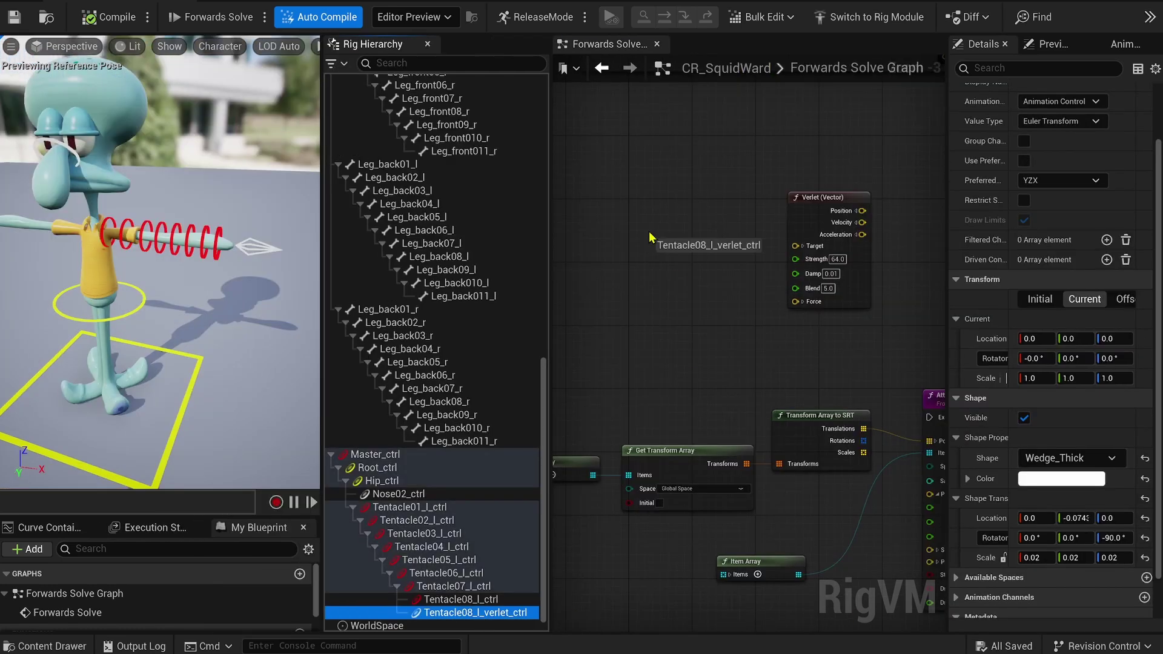
{"action": "left_click_drag", "start_coordinate": [650, 238], "coordinate": [653, 246]}
{"action": "left_click", "coordinate": [656, 281]}
{"action": "key", "text": "ctrl+z"}
{"action": "left_click_drag", "start_coordinate": [475, 613], "coordinate": [686, 269]}
{"action": "left_click", "coordinate": [657, 281]}
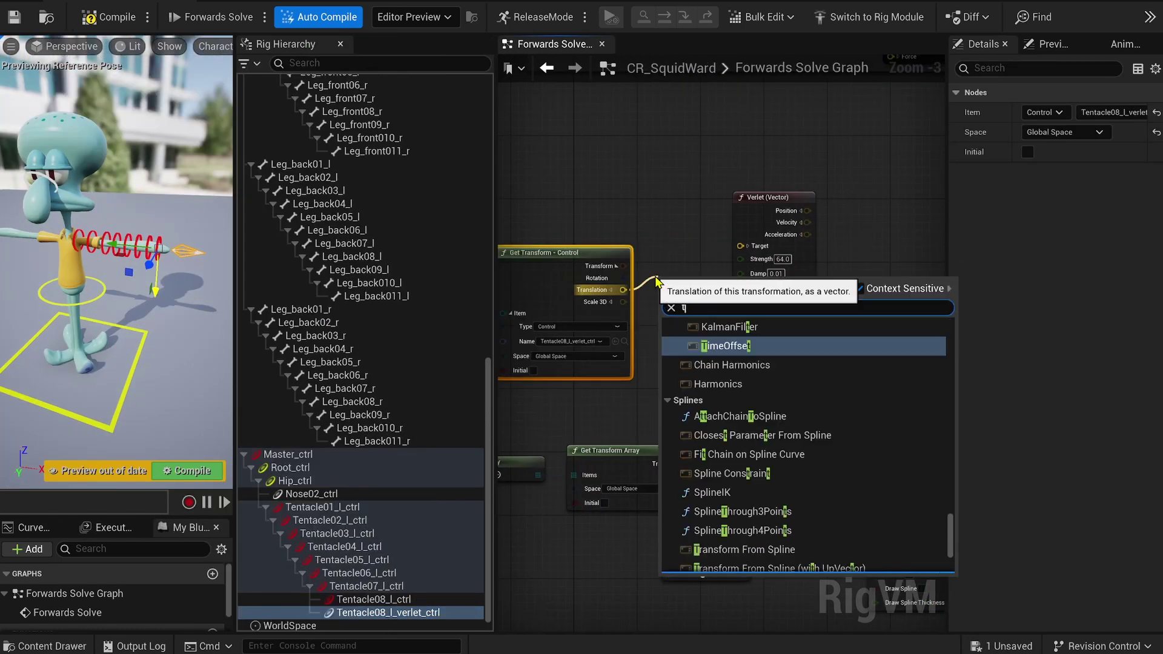
{"action": "left_click_drag", "start_coordinate": [623, 290], "coordinate": [740, 245]}
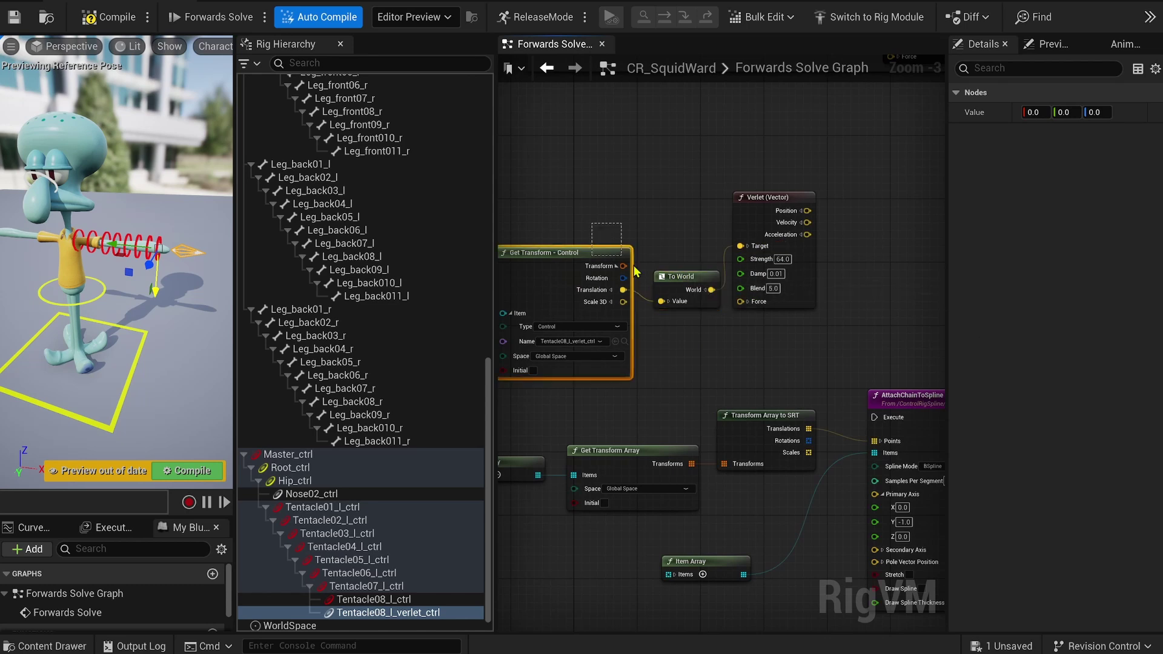
Step: Add a From World node fed by the Verlet Position output
{"action": "right_click_drag", "start_coordinate": [806, 210], "coordinate": [674, 232]}
{"action": "type", "text": "from world"}
{"action": "left_click_drag", "start_coordinate": [673, 232], "coordinate": [751, 219]}
{"action": "key", "text": "Return"}
{"action": "left_click", "coordinate": [835, 292]}
Step: Add a Set Transform node for Tentacle08_l_ctrl beside the From World node
{"action": "left_click", "coordinate": [374, 599]}
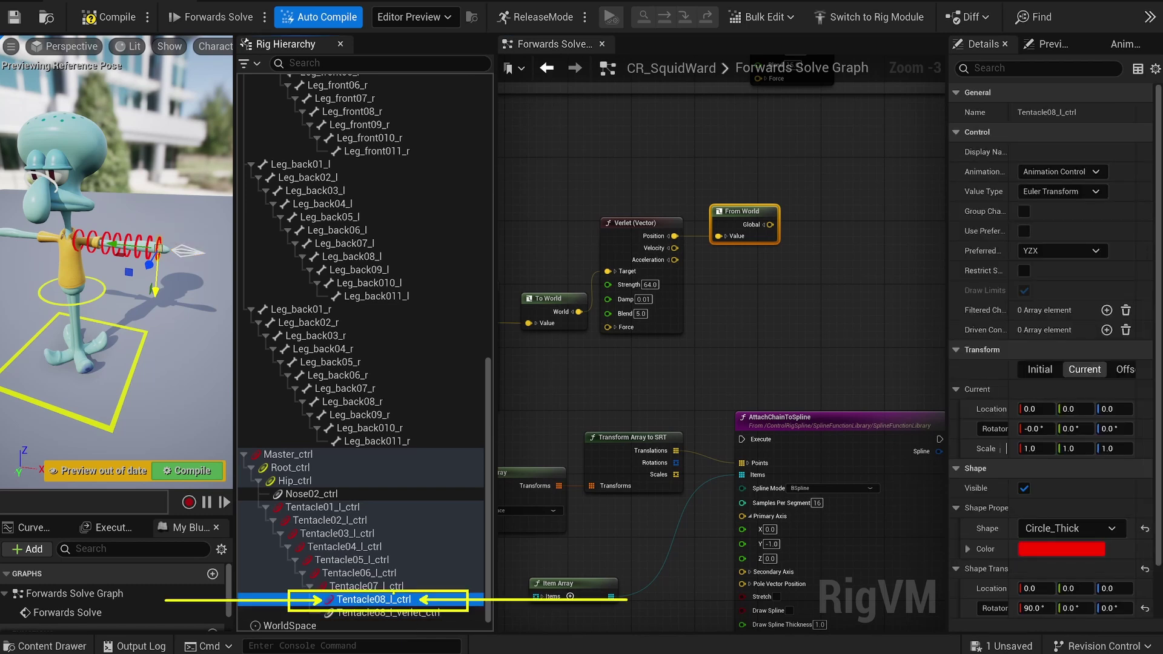
{"action": "left_click_drag", "start_coordinate": [364, 599], "coordinate": [874, 175]}
{"action": "left_click", "coordinate": [891, 218]}
{"action": "left_click", "coordinate": [837, 239]}
{"action": "right_click_drag", "start_coordinate": [839, 224], "coordinate": [731, 247]}
{"action": "left_click", "coordinate": [729, 221]}
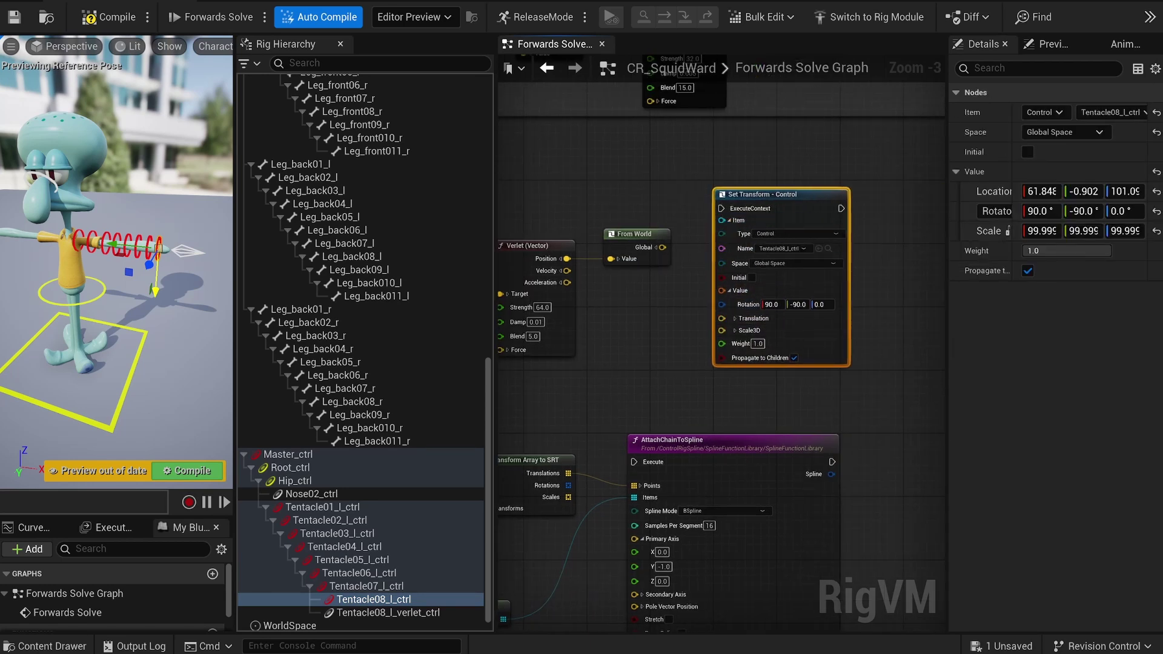
Step: Feed the From World Global output into the Set Transform Translation and set the Verlet Blend to 1
{"action": "left_click_drag", "start_coordinate": [662, 247], "coordinate": [721, 318]}
{"action": "scroll", "coordinate": [698, 392], "scroll_direction": "down", "scroll_amount": 2}
{"action": "scroll", "coordinate": [803, 337], "scroll_direction": "up", "scroll_amount": 5}
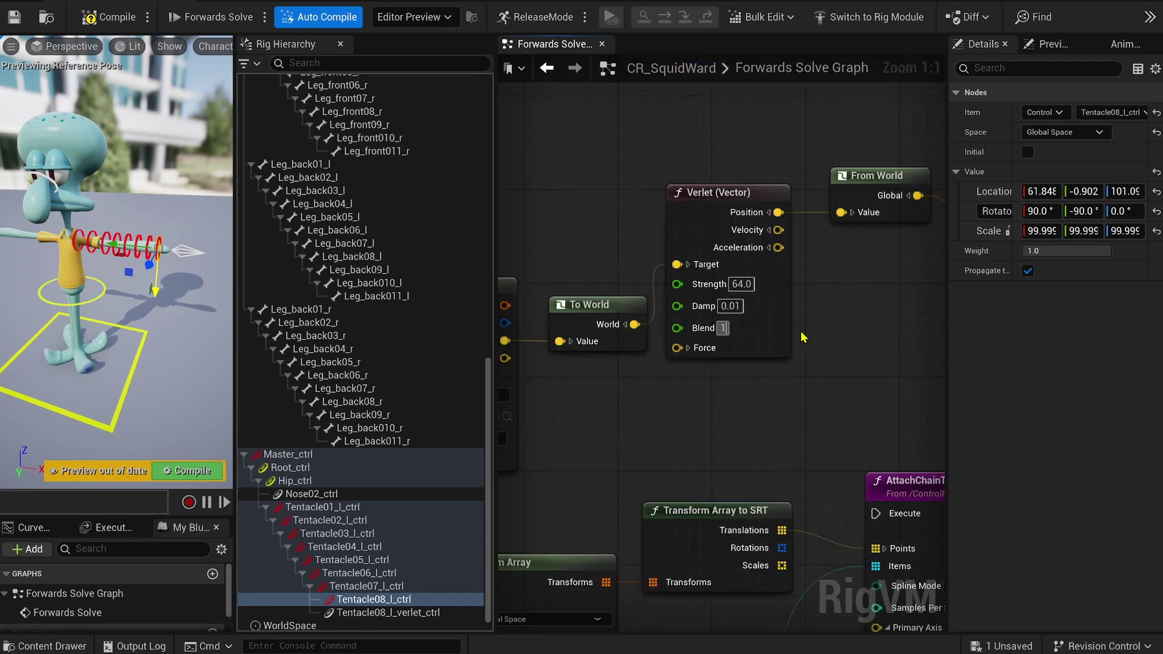
{"action": "scroll", "coordinate": [802, 338], "scroll_direction": "down", "scroll_amount": 3}
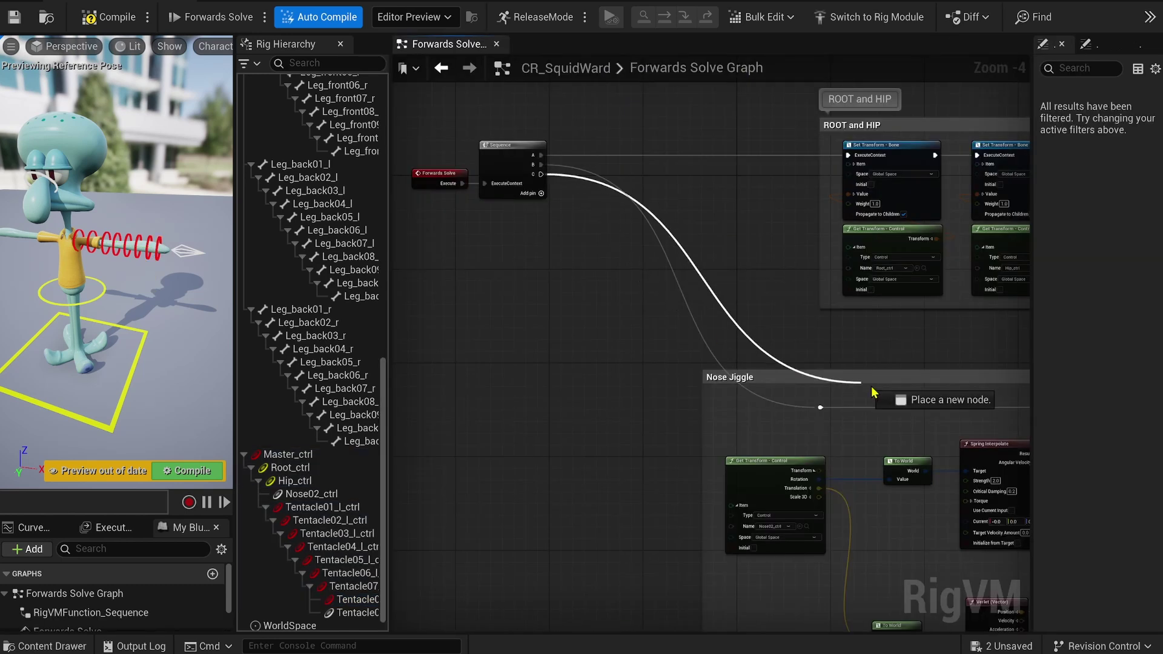
Step: Connect the Sequence's C output through a reroute point to the Set Transform node of Tentacle08_l_ctrl
{"action": "left_click_drag", "start_coordinate": [873, 389], "coordinate": [969, 392]}
{"action": "double_click", "coordinate": [848, 327]}
{"action": "scroll", "coordinate": [848, 327], "scroll_direction": "down", "scroll_amount": 2}
{"action": "left_click_drag", "start_coordinate": [849, 328], "coordinate": [511, 376]}
Step: Move the tentacle spline nodes beyond the Set Transform node and connect its execution output to AttachChainToSpline
{"action": "right_click_drag", "start_coordinate": [596, 350], "coordinate": [549, 220]}
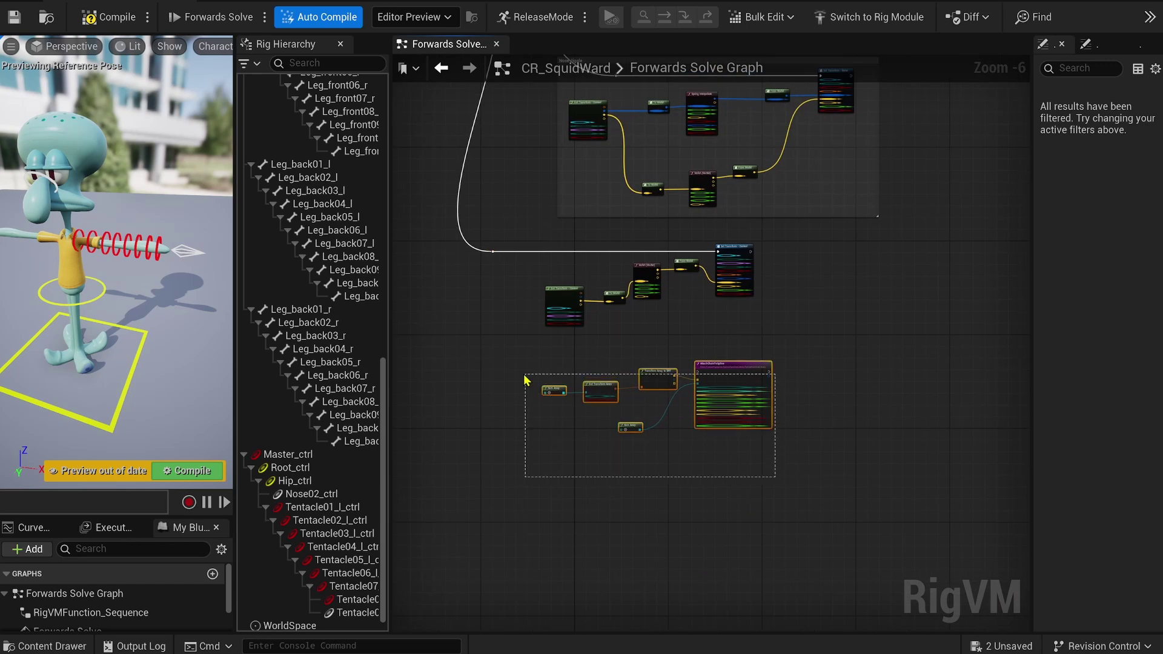
{"action": "left_click", "coordinate": [919, 260]}
{"action": "scroll", "coordinate": [925, 307], "scroll_direction": "up", "scroll_amount": 3}
{"action": "left_click_drag", "start_coordinate": [926, 307], "coordinate": [949, 292]}
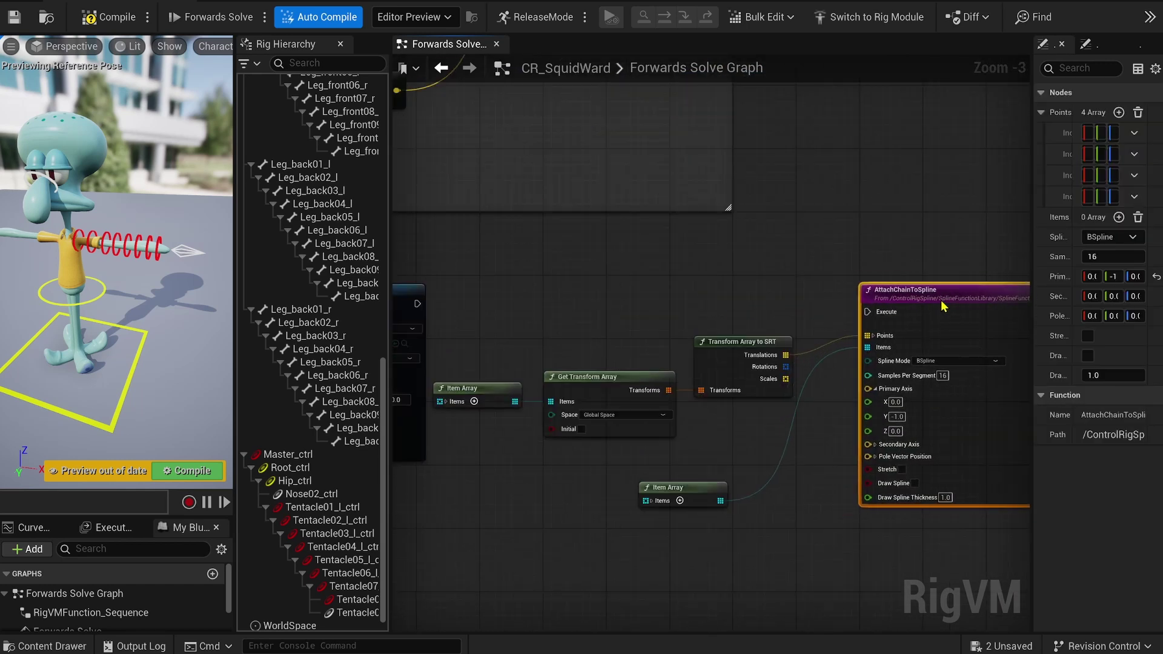
{"action": "left_click_drag", "start_coordinate": [417, 304], "coordinate": [875, 303]}
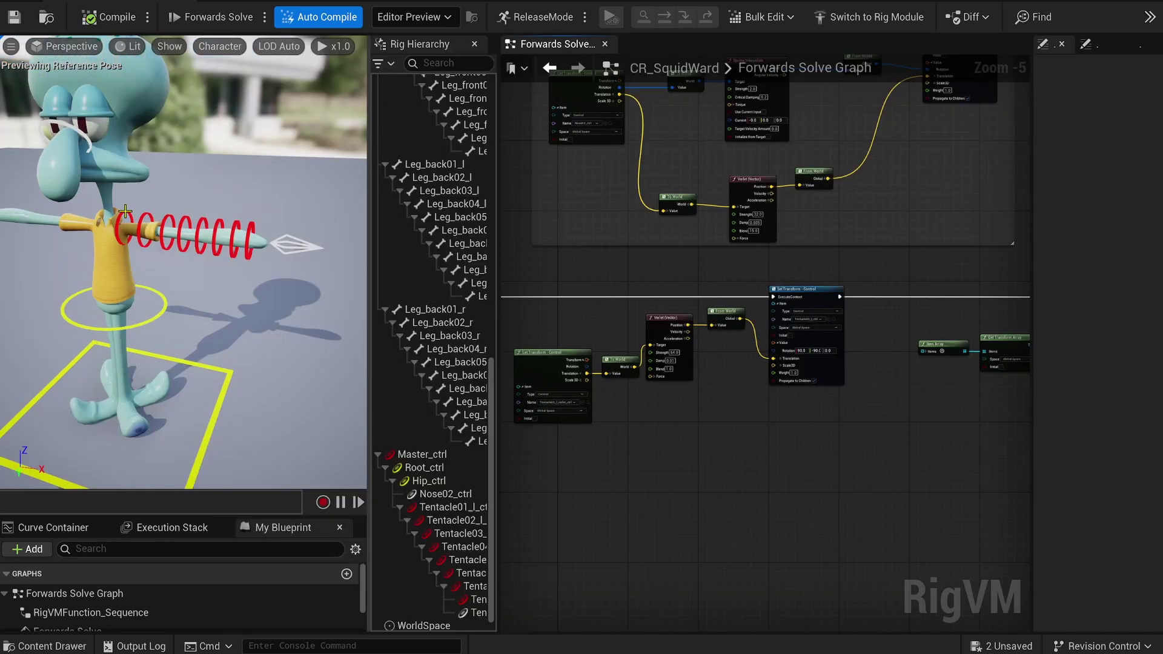
Step: Rotate Tentacle01_l_ctrl in the preview to test the tentacle motion, and recompile the rig to reset the pose
{"action": "left_click", "coordinate": [451, 507]}
{"action": "left_click_drag", "start_coordinate": [155, 184], "coordinate": [145, 232]}
{"action": "left_click", "coordinate": [109, 17]}
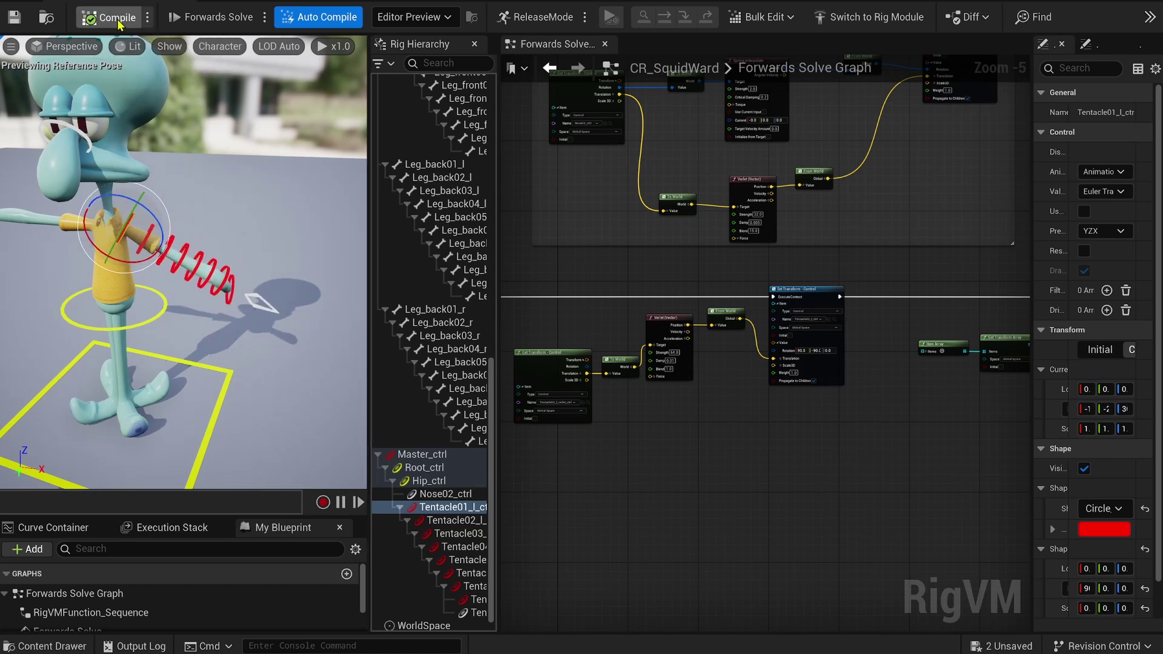
Step: Remove the bones Tentacle03_l, Tentacle06_l and Tentacle07_l from the Item Array that feeds the AttachChainToSpline Items
{"action": "scroll", "coordinate": [640, 408], "scroll_direction": "up", "scroll_amount": 3}
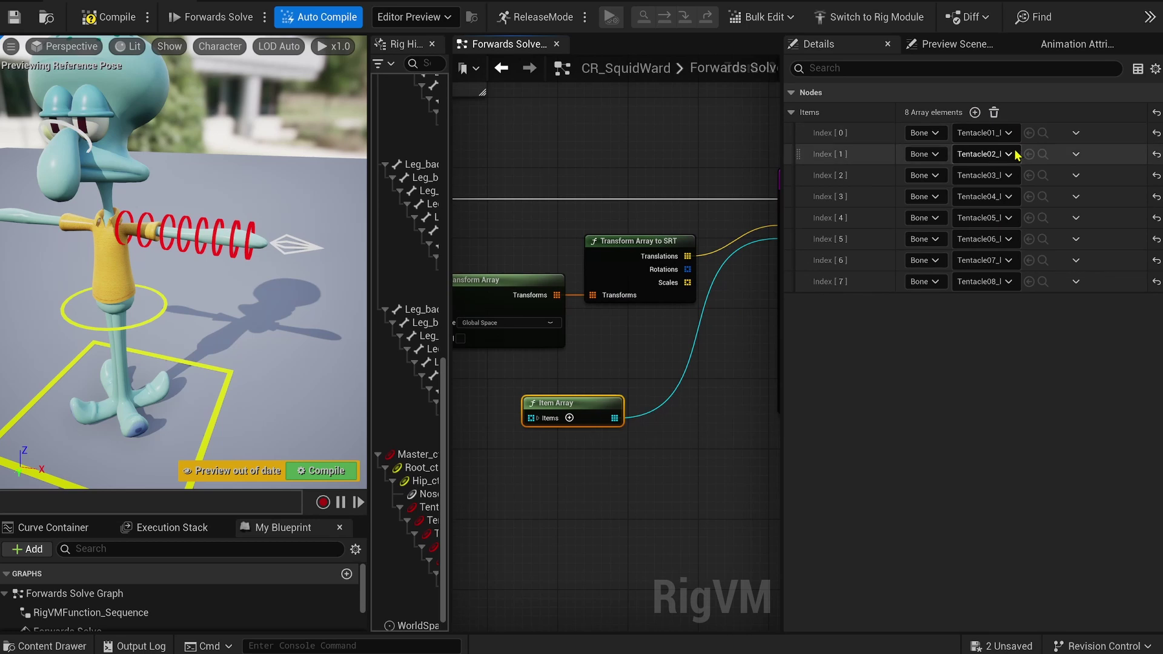
{"action": "left_click", "coordinate": [1076, 175]}
{"action": "left_click", "coordinate": [1097, 216]}
{"action": "left_click", "coordinate": [1076, 217]}
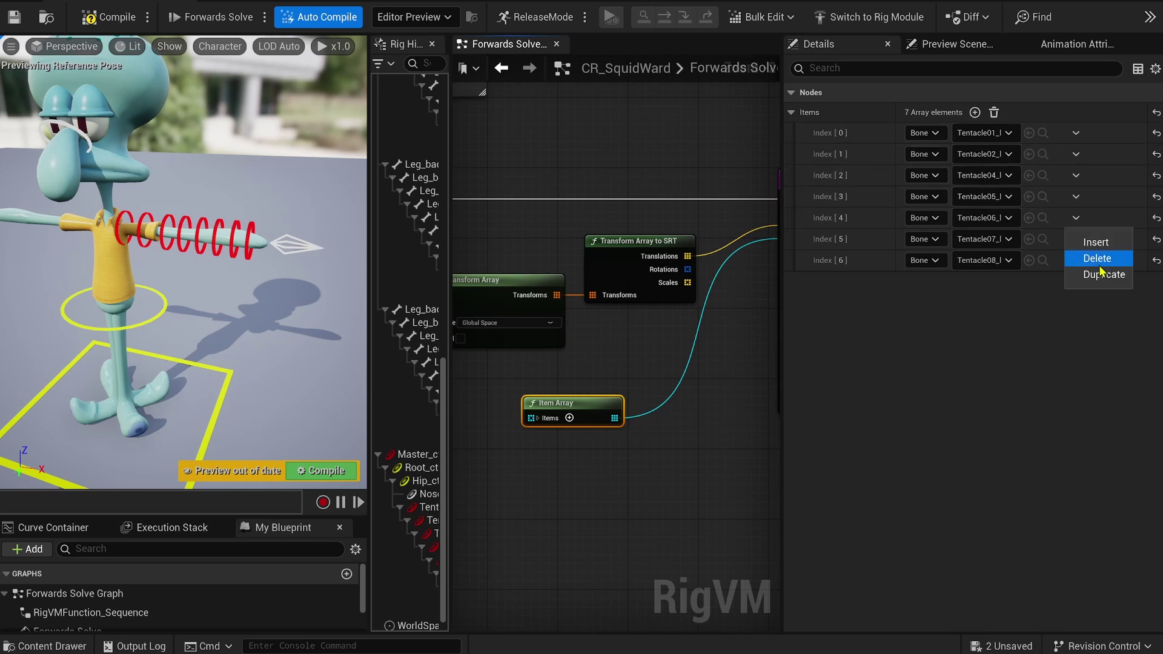
{"action": "left_click", "coordinate": [1097, 258]}
{"action": "left_click", "coordinate": [1075, 217]}
{"action": "left_click", "coordinate": [1097, 258]}
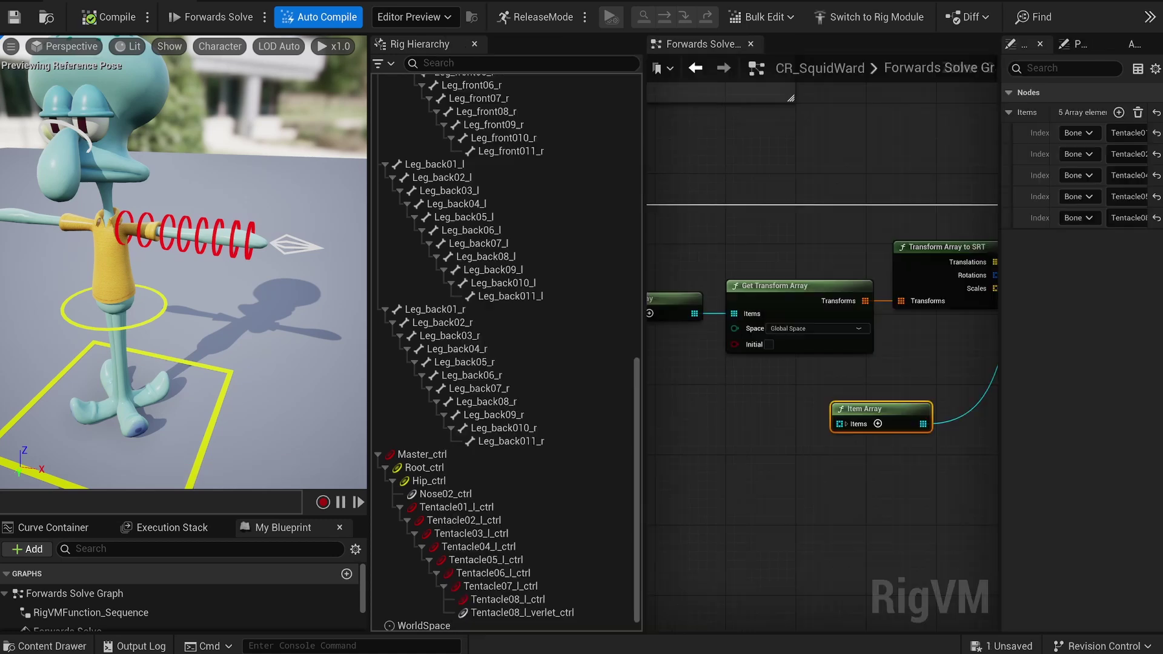
Step: Rotate Tentacle01_l_ctrl in the preview to check how the tentacle follows with the reduced bone list
{"action": "left_click", "coordinate": [127, 222]}
{"action": "left_click_drag", "start_coordinate": [129, 222], "coordinate": [130, 250]}
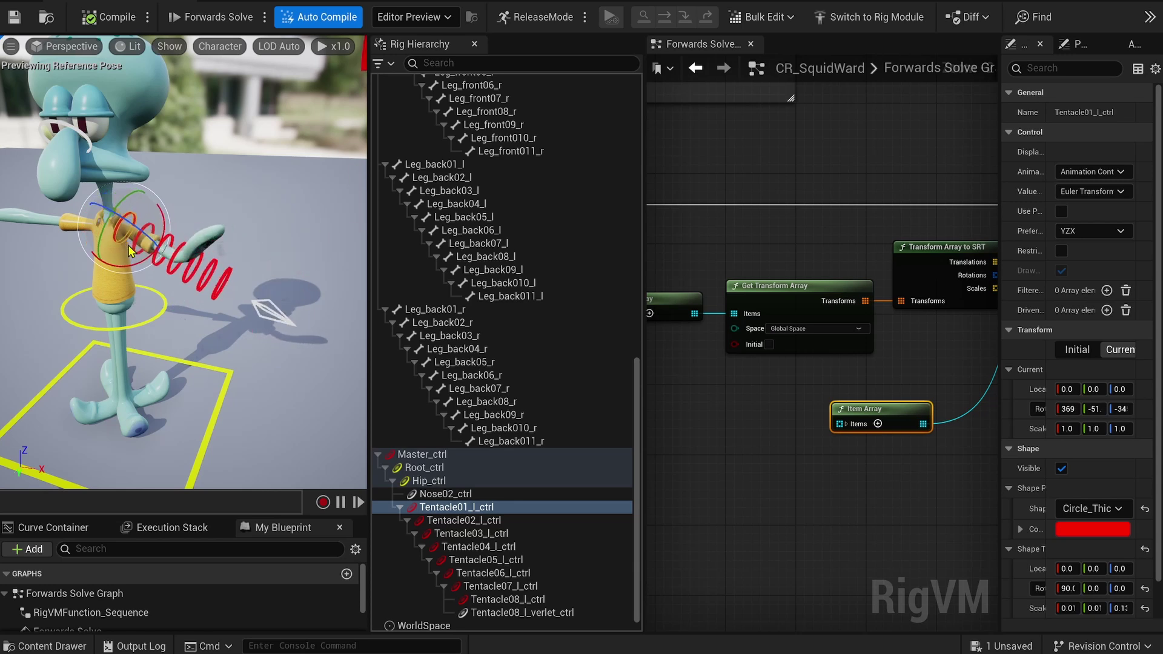
{"action": "left_click_drag", "start_coordinate": [178, 364], "coordinate": [220, 312]}
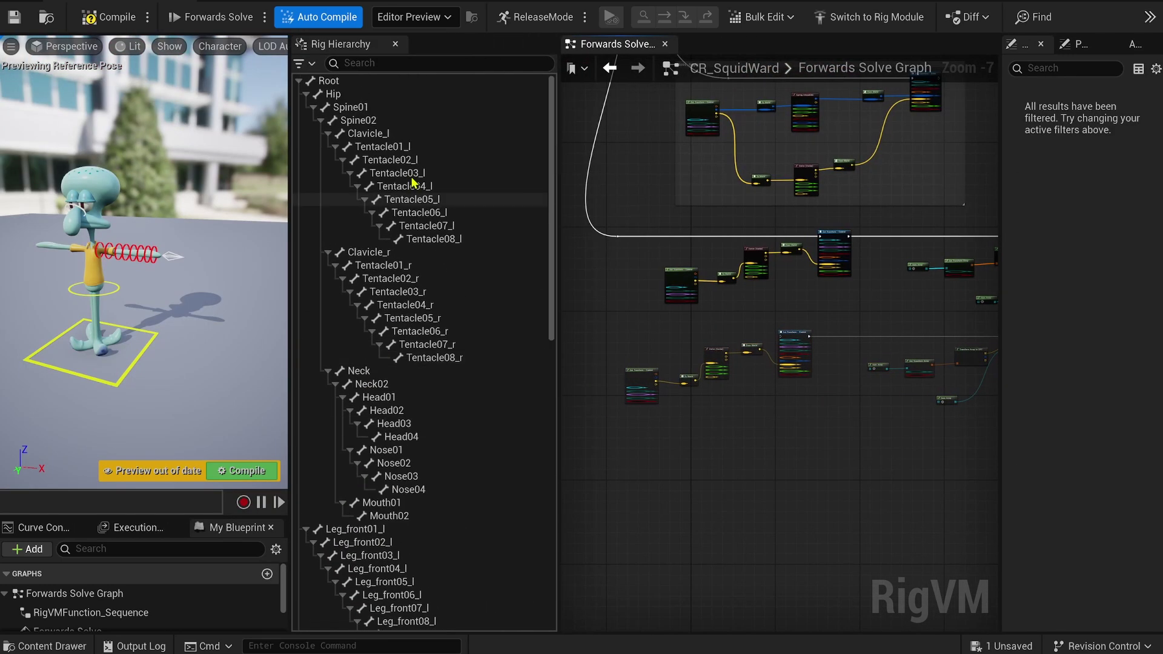
Step: Create controls for the bones Tentacle01_r through Tentacle08_r under Hip_ctrl, plus a second control for Tentacle08_r
{"action": "left_click", "coordinate": [363, 252]}
{"action": "left_click", "coordinate": [393, 359], "text": "shift"}
{"action": "scroll", "coordinate": [298, 513], "scroll_direction": "down", "scroll_amount": 10}
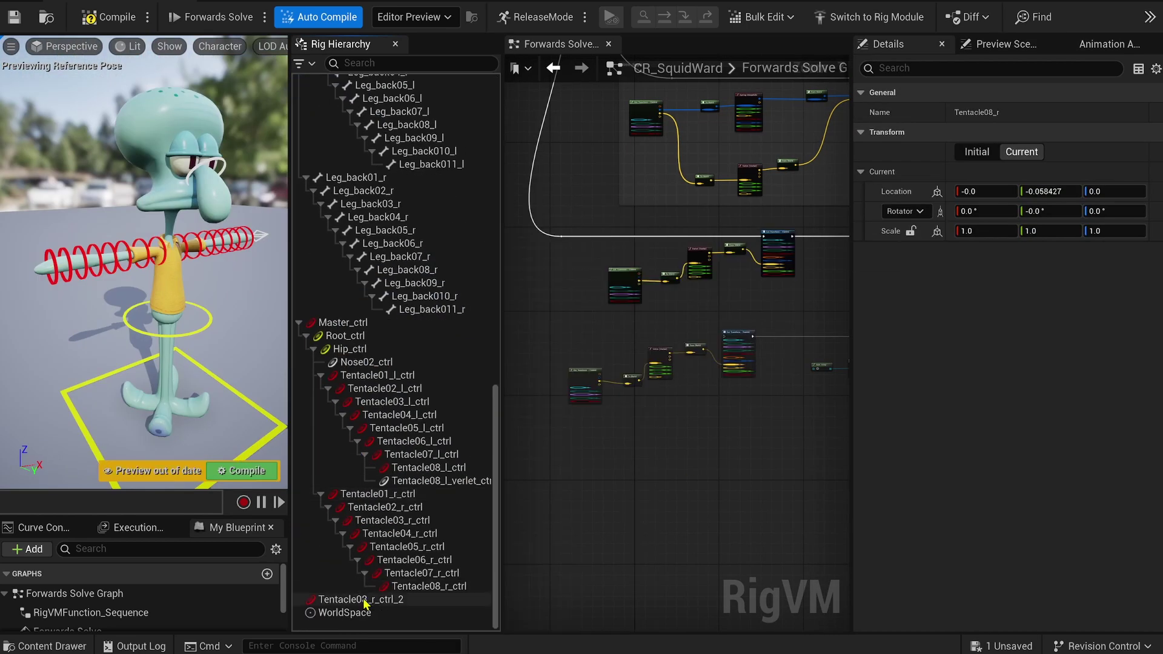
Step: Parent the second Tentacle08_r control under Tentacle07_r_ctrl and rename it Tentacle08_r_verlet_ctrl
{"action": "left_click_drag", "start_coordinate": [365, 601], "coordinate": [421, 573]}
{"action": "key", "text": "F2"}
{"action": "left_click_drag", "start_coordinate": [459, 615], "coordinate": [566, 625]}
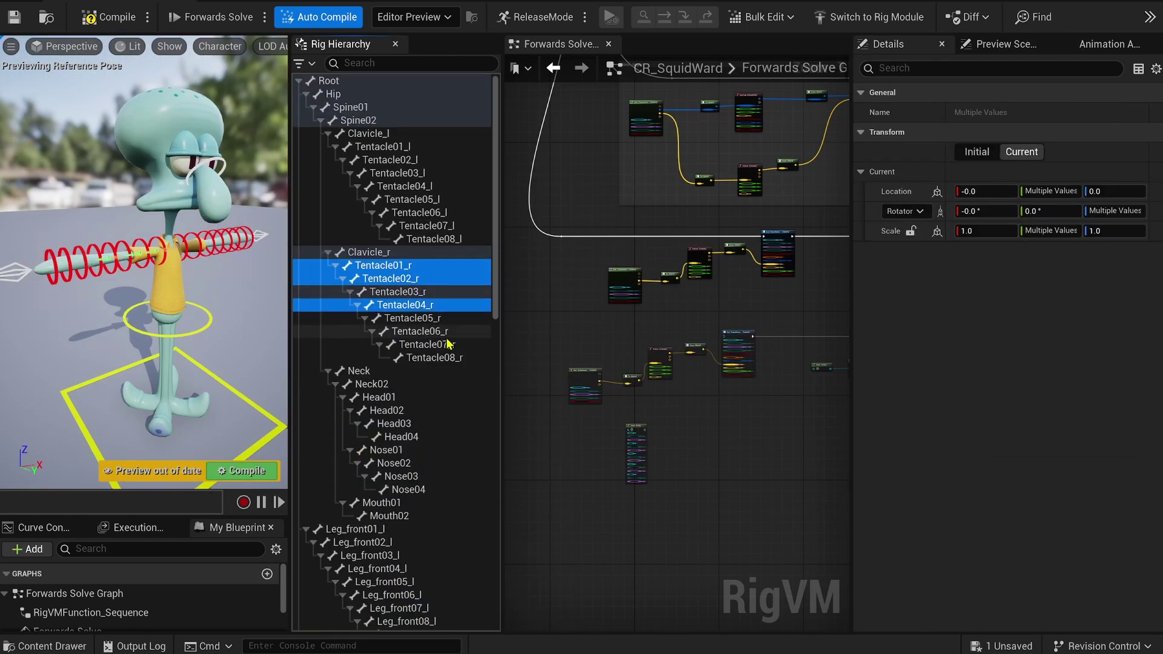
Step: Retarget the duplicated tentacle nodes to the right side, using Tentacle08_r_ctrl in the Set Transform node
{"action": "scroll", "coordinate": [602, 338], "scroll_direction": "up", "scroll_amount": 5}
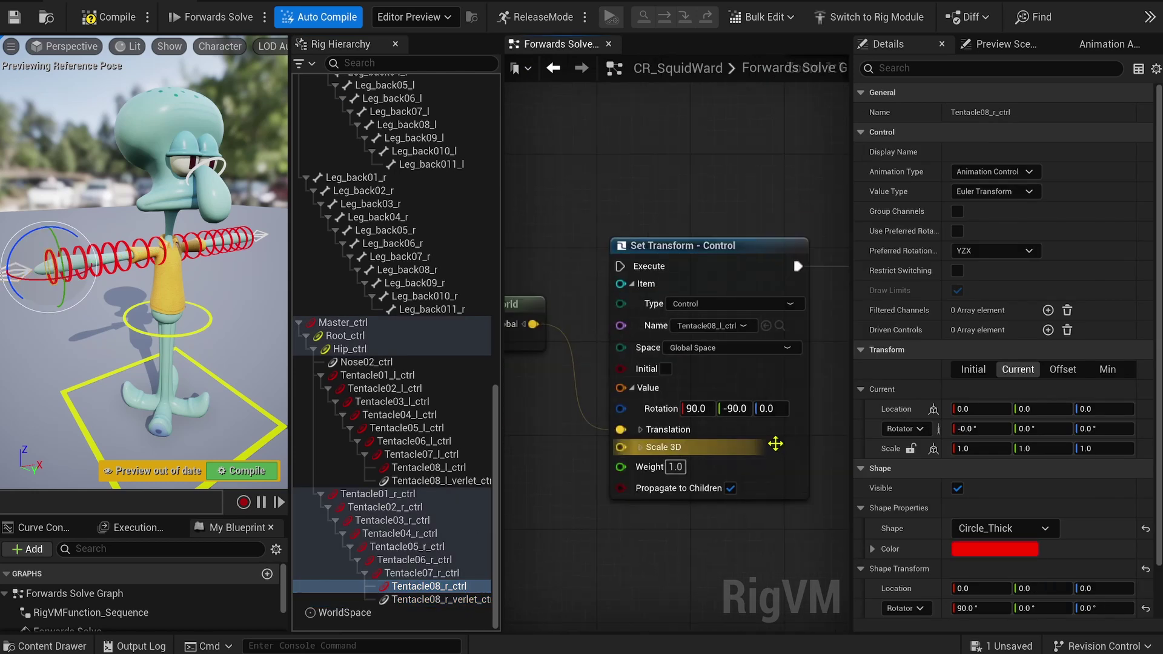
{"action": "left_click_drag", "start_coordinate": [620, 430], "coordinate": [653, 395]}
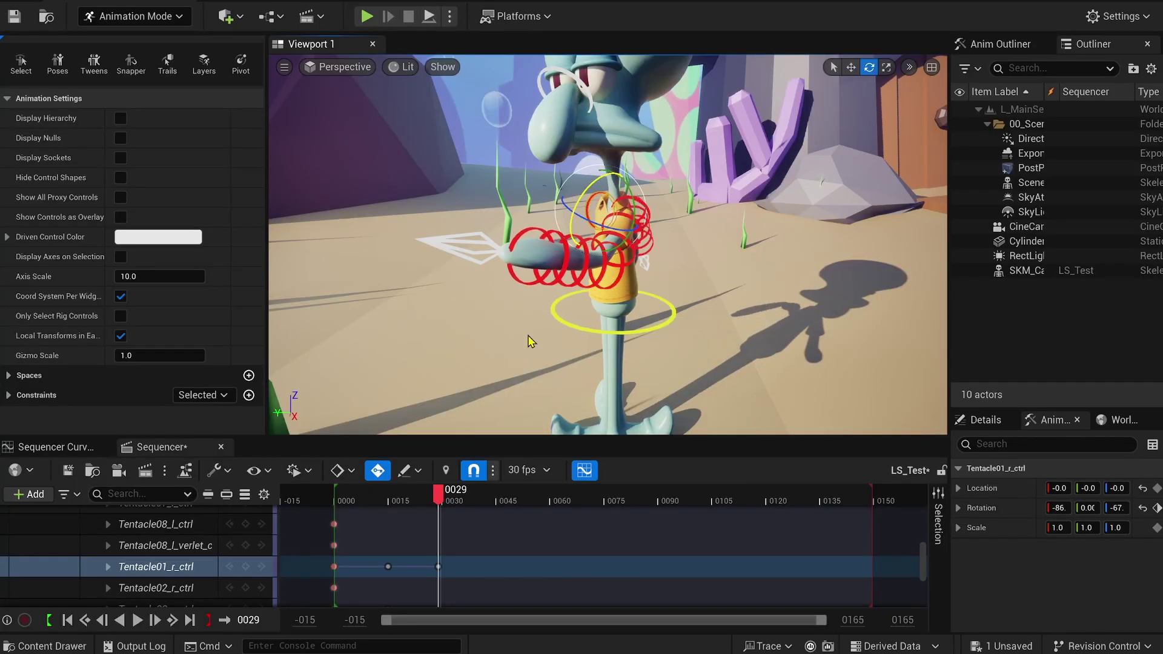
Step: End the LS_Test playback range at frame 29, and play and scrub the animation to examine the motion of both tentacles
{"action": "left_click_drag", "start_coordinate": [531, 342], "coordinate": [528, 356]}
{"action": "left_click_drag", "start_coordinate": [528, 356], "coordinate": [739, 351], "text": "alt"}
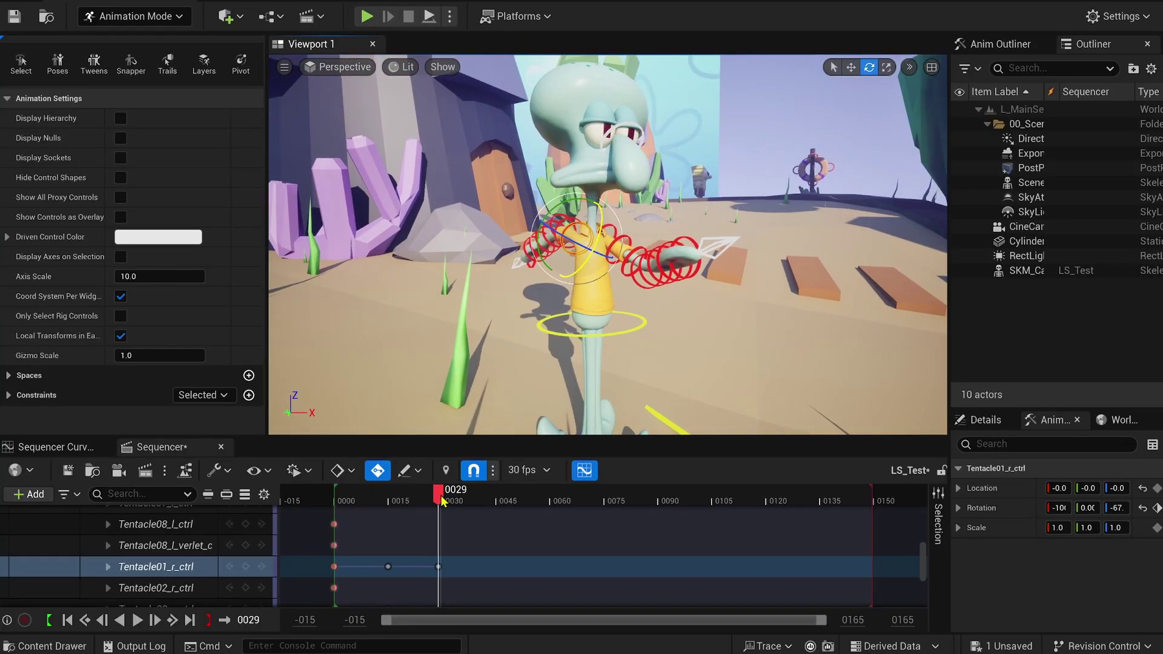
{"action": "mouse_move", "coordinate": [442, 500]}
{"action": "left_mouse_down"}
{"action": "mouse_move", "coordinate": [356, 495]}
{"action": "mouse_move", "coordinate": [439, 502]}
{"action": "left_mouse_up"}
{"action": "left_click", "coordinate": [207, 620]}
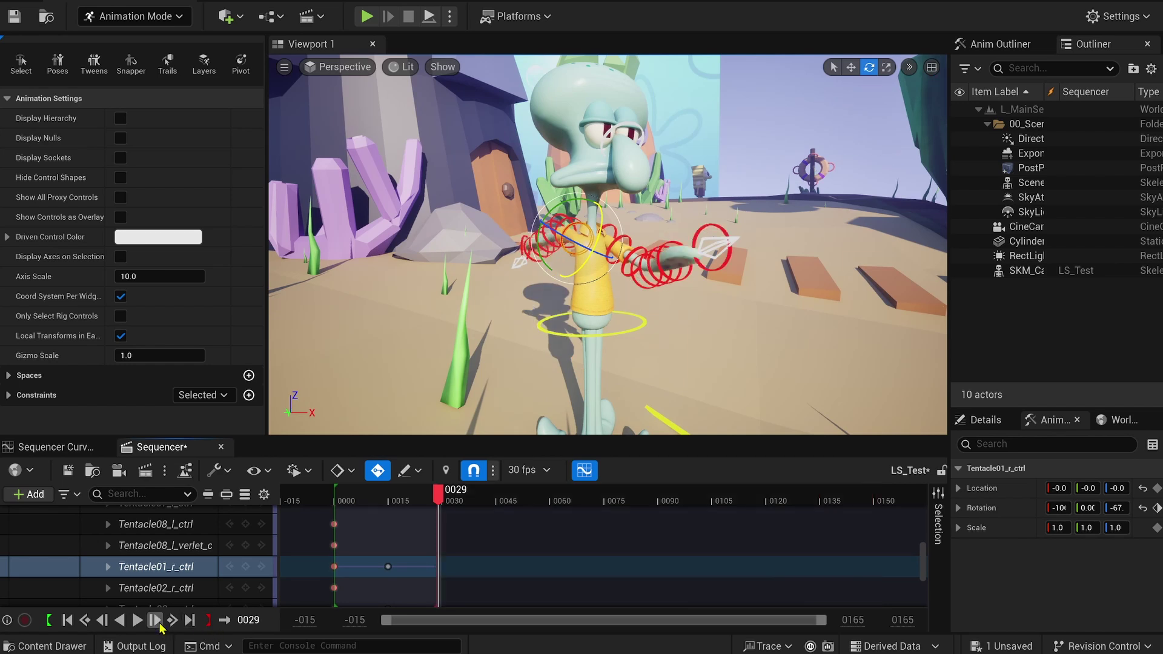
{"action": "key", "text": "space"}
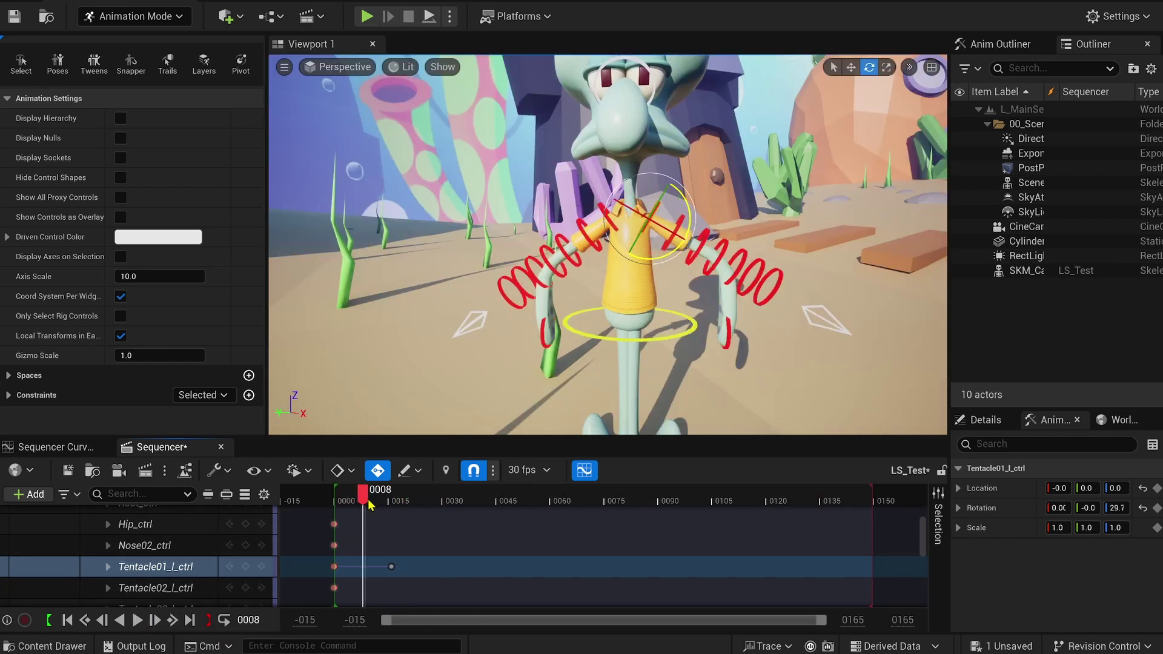
{"action": "mouse_move", "coordinate": [363, 500]}
{"action": "left_mouse_down"}
{"action": "mouse_move", "coordinate": [402, 510]}
{"action": "mouse_move", "coordinate": [336, 505]}
{"action": "mouse_move", "coordinate": [394, 506]}
{"action": "mouse_move", "coordinate": [347, 503]}
{"action": "left_mouse_up"}
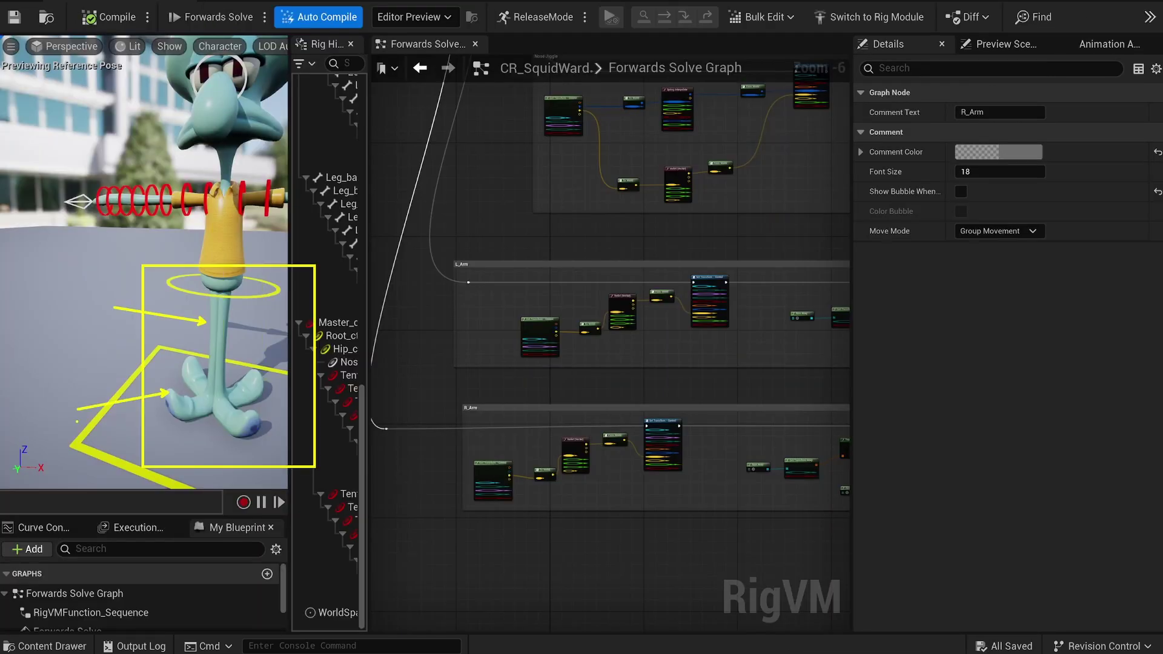
Step: Add a CCDIK node in the free space below the R_Arm group
{"action": "scroll", "coordinate": [487, 624], "scroll_direction": "up", "scroll_amount": 4}
{"action": "right_click_drag", "start_coordinate": [488, 623], "coordinate": [507, 442]}
{"action": "mouse_move", "coordinate": [596, 300]}
{"action": "right_mouse_down"}
{"action": "mouse_move", "coordinate": [594, 446]}
{"action": "mouse_move", "coordinate": [566, 288]}
{"action": "right_mouse_up"}
{"action": "right_click", "coordinate": [553, 248]}
{"action": "type", "text": "CCDIK"}
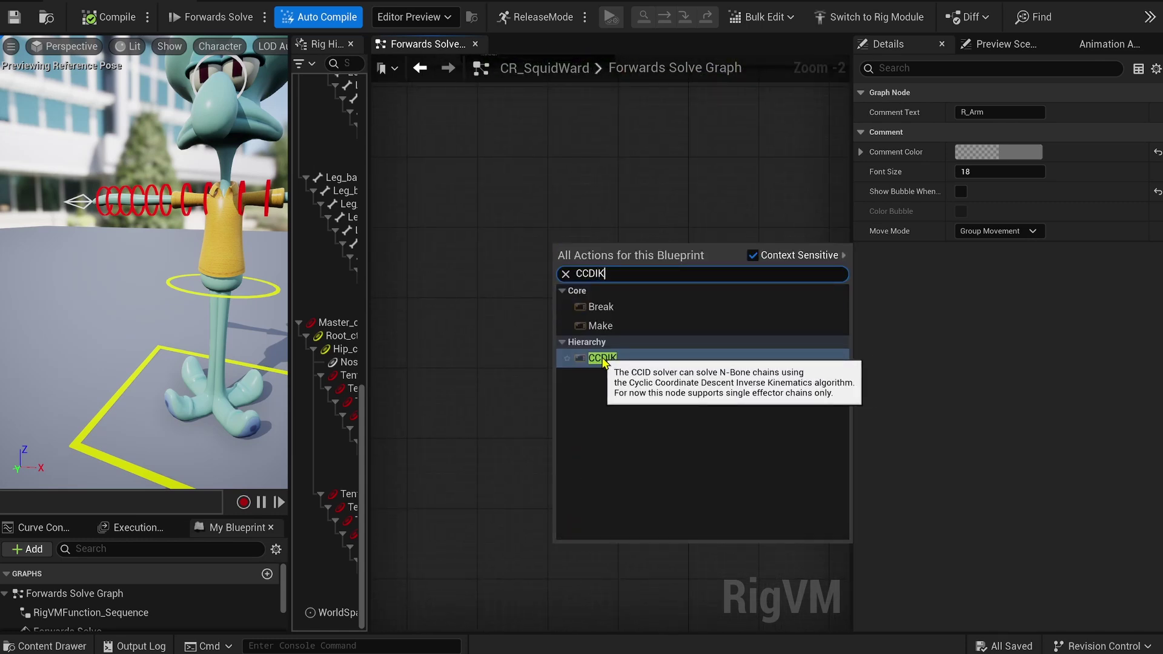
{"action": "left_click", "coordinate": [602, 358]}
{"action": "scroll", "coordinate": [442, 163], "scroll_direction": "up", "scroll_amount": 2}
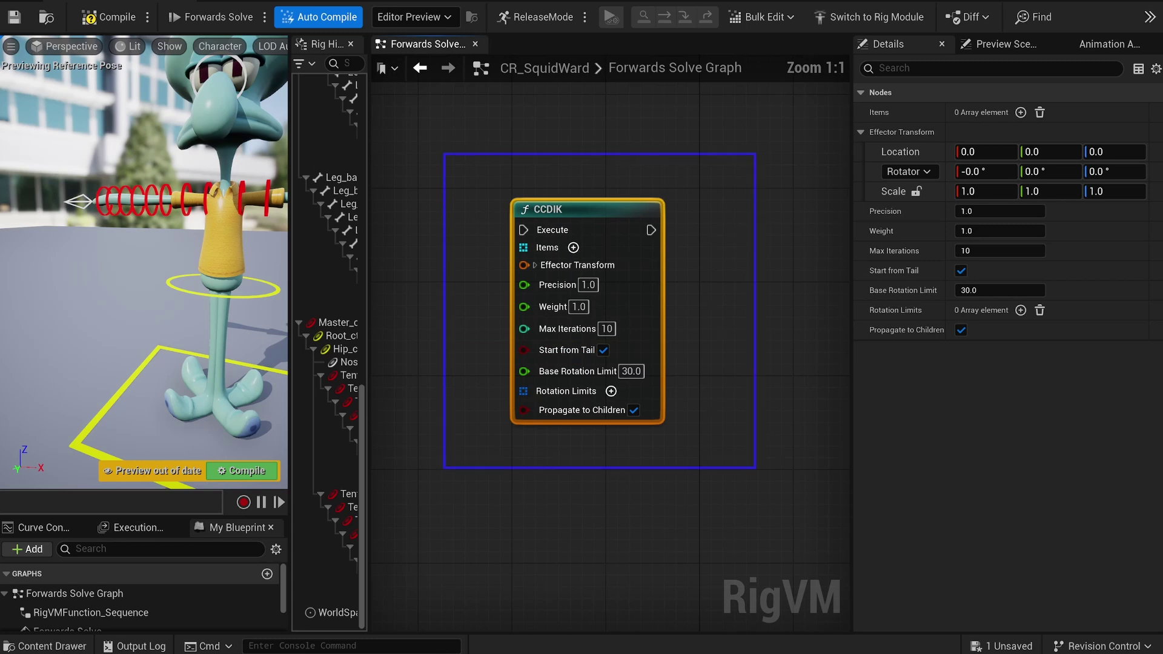
Step: Create controls for the left and right Leg_front011 and Leg_back011 bones under Hip_ctrl, with a white Box_Thick shape
{"action": "left_click", "coordinate": [456, 250]}
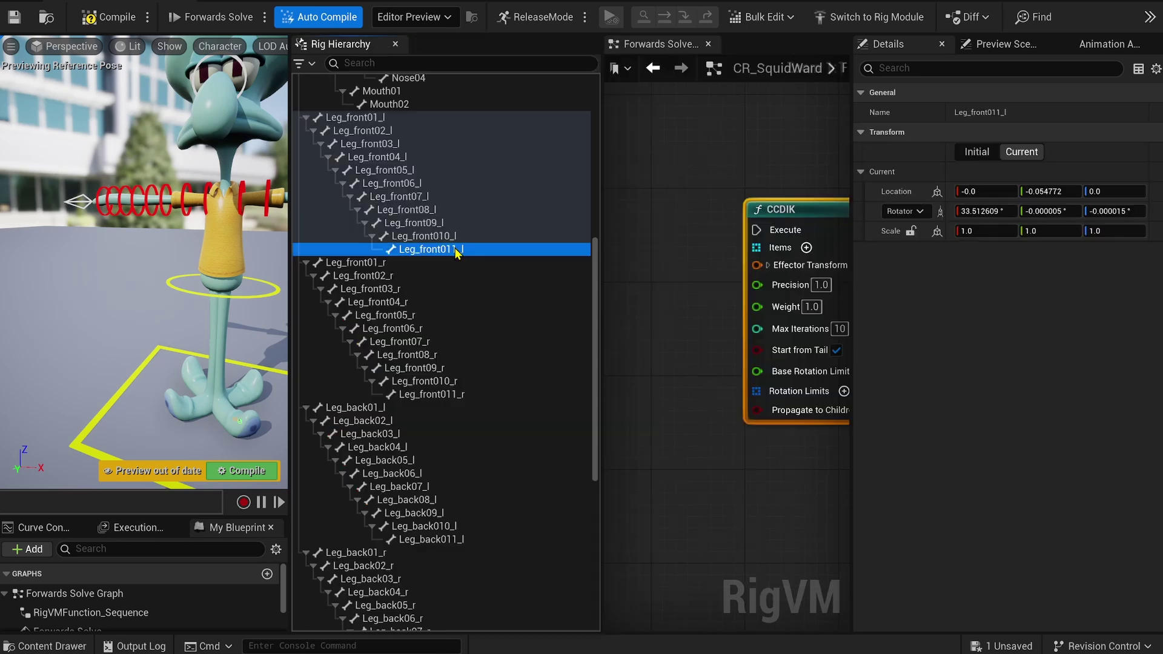
{"action": "right_click", "coordinate": [455, 250]}
{"action": "left_click", "coordinate": [721, 243]}
{"action": "left_click", "coordinate": [446, 396]}
{"action": "right_click", "coordinate": [445, 395]}
{"action": "left_click", "coordinate": [706, 242]}
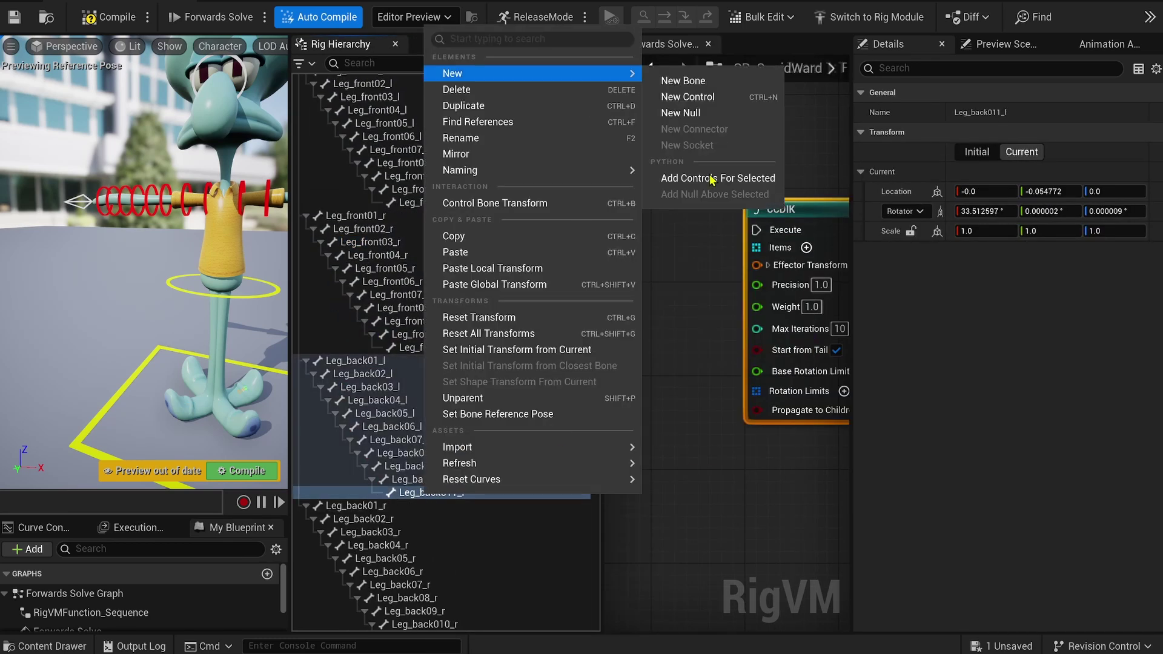
{"action": "left_click", "coordinate": [696, 177]}
{"action": "left_click", "coordinate": [1019, 513]}
{"action": "type", "text": "circle"}
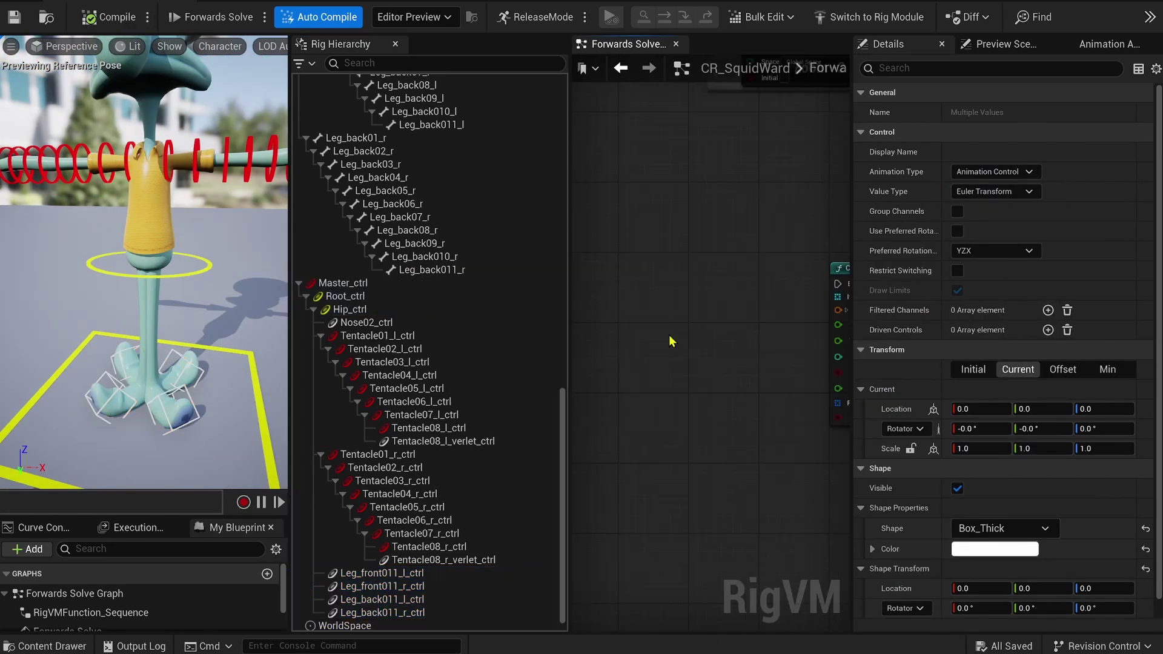
Step: Add a Verlet (Vector) node in the free space before the CCDIK node
{"action": "right_click", "coordinate": [668, 334]}
{"action": "type", "text": "verl"}
{"action": "key", "text": "Return"}
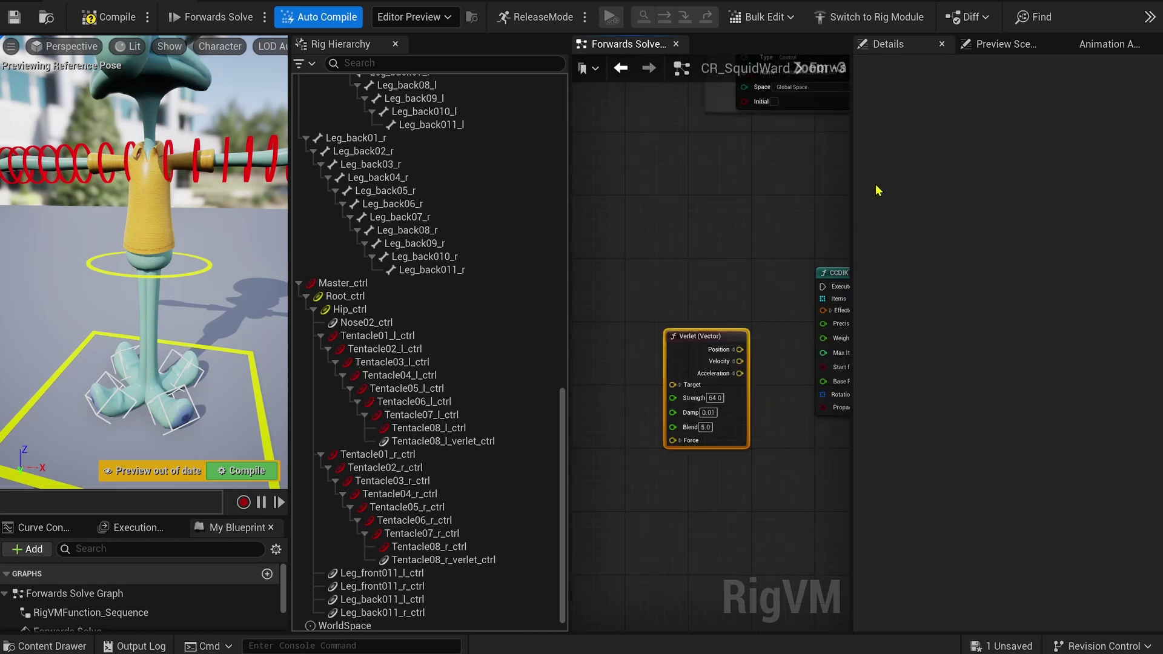
Step: Get the transform of Leg_front011_l_ctrl in the graph and feed its Translation into a new To World node
{"action": "left_click_drag", "start_coordinate": [852, 189], "coordinate": [1038, 202]}
{"action": "left_click_drag", "start_coordinate": [665, 253], "coordinate": [547, 257]}
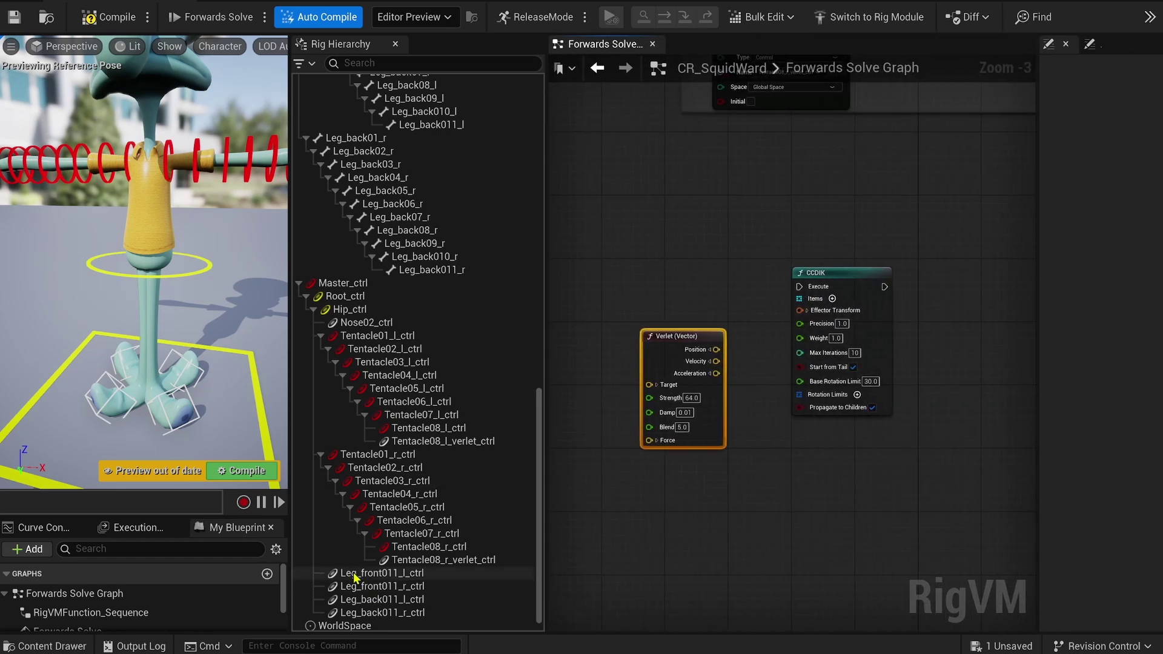
{"action": "left_click_drag", "start_coordinate": [355, 579], "coordinate": [612, 195]}
{"action": "left_click", "coordinate": [675, 233]}
{"action": "right_click_drag", "start_coordinate": [675, 234], "coordinate": [841, 218]}
{"action": "left_click_drag", "start_coordinate": [862, 188], "coordinate": [731, 383]}
{"action": "left_click", "coordinate": [705, 352]}
{"action": "scroll", "coordinate": [712, 424], "scroll_direction": "up", "scroll_amount": 1}
{"action": "type", "text": "to world"}
{"action": "key", "text": "Return"}
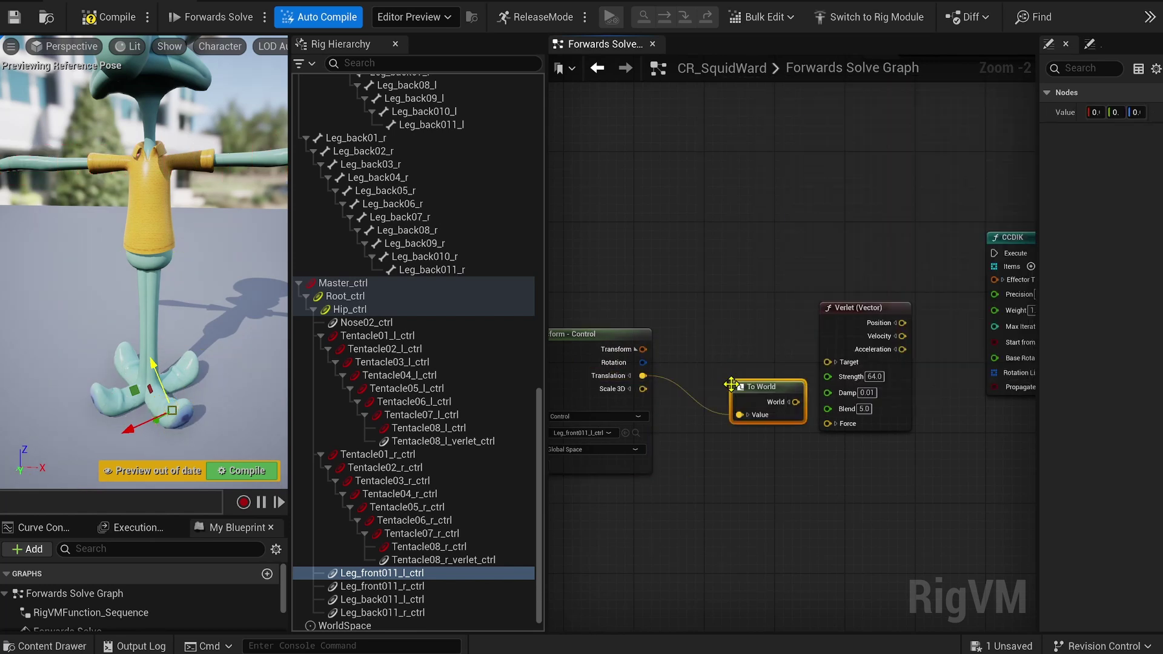
Step: Connect To World to the Verlet Target, and its Position through a From World node to the CCDIK effector's Translation
{"action": "left_click_drag", "start_coordinate": [795, 401], "coordinate": [827, 369]}
{"action": "left_click_drag", "start_coordinate": [734, 359], "coordinate": [724, 360]}
{"action": "right_click_drag", "start_coordinate": [770, 309], "coordinate": [571, 303]}
{"action": "left_click_drag", "start_coordinate": [861, 234], "coordinate": [948, 235]}
{"action": "left_click_drag", "start_coordinate": [703, 318], "coordinate": [877, 282]}
{"action": "type", "text": "from world"}
{"action": "key", "text": "Return"}
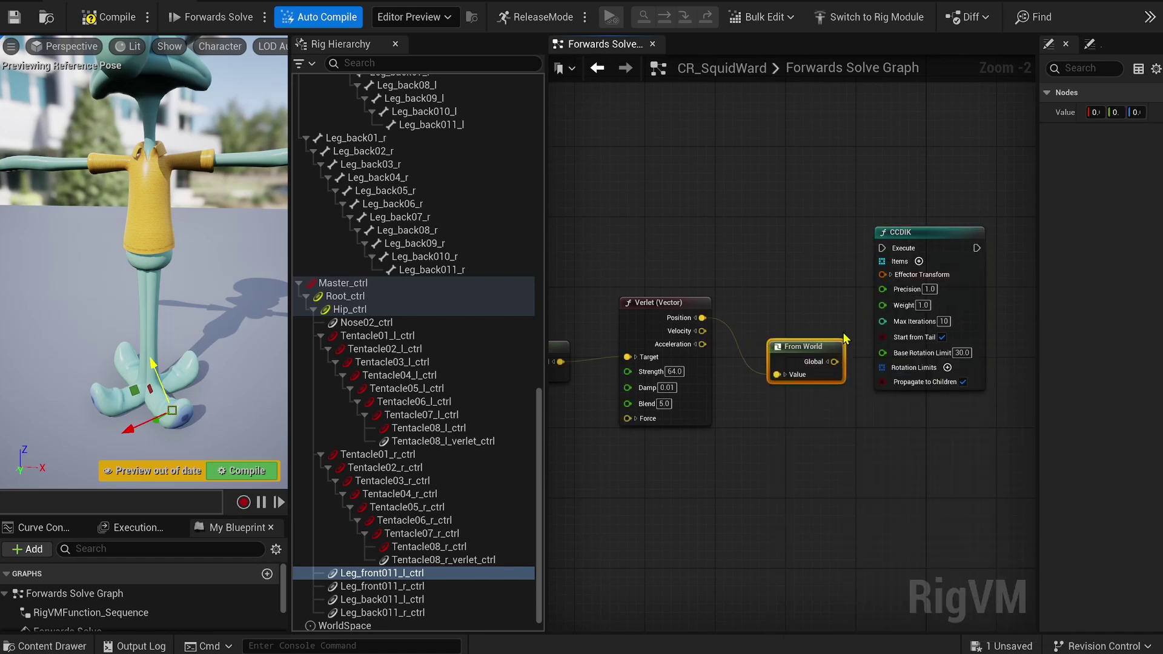
{"action": "left_click", "coordinate": [891, 274]}
{"action": "left_click_drag", "start_coordinate": [836, 367], "coordinate": [835, 363]}
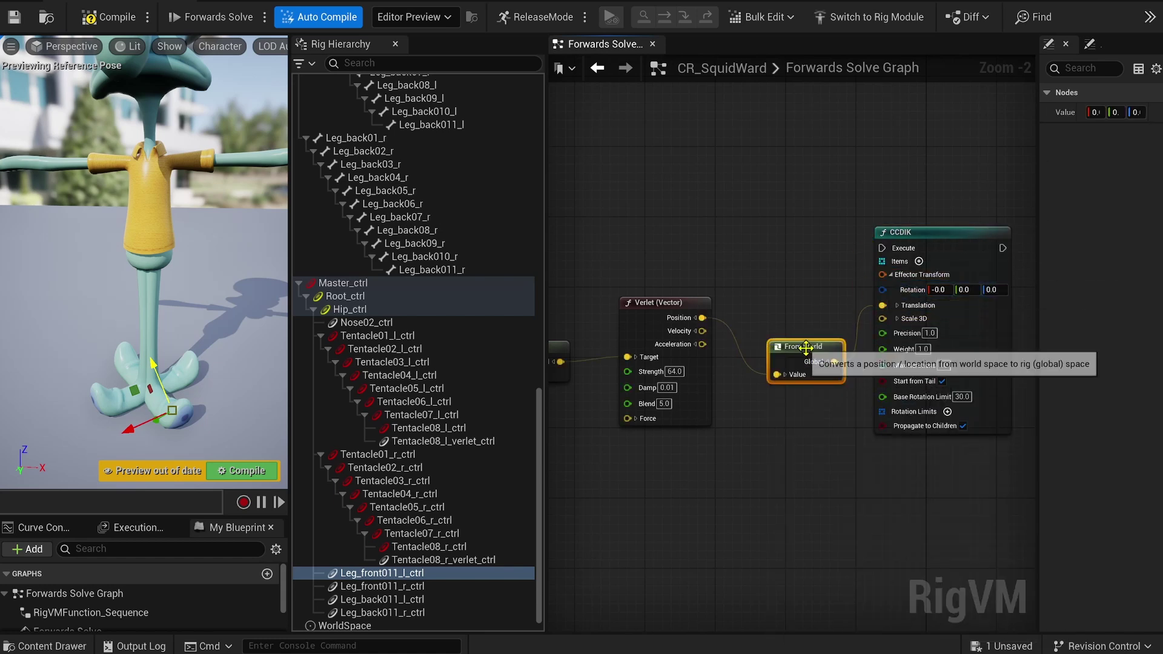
Step: Straighten the connections of the leg's transform and Verlet nodes and place the chain lower beside the CCDIK node
{"action": "scroll", "coordinate": [676, 343], "scroll_direction": "down", "scroll_amount": 2}
{"action": "key", "text": "q"}
{"action": "left_click", "coordinate": [787, 301]}
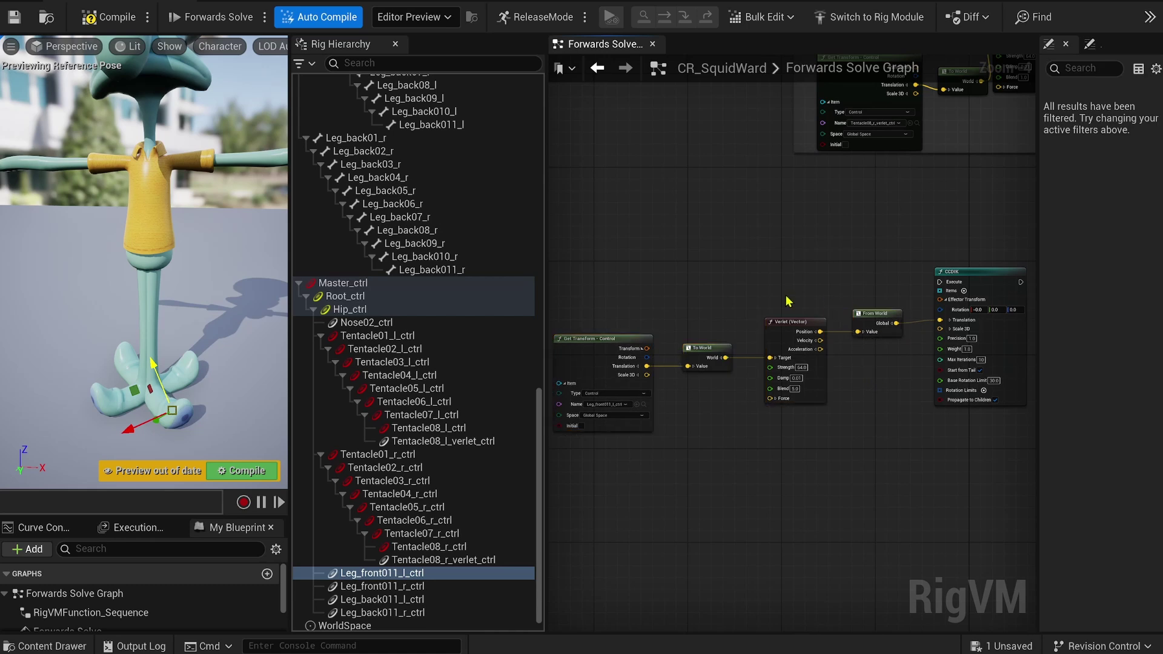
{"action": "left_click_drag", "start_coordinate": [884, 318], "coordinate": [884, 353]}
{"action": "left_click", "coordinate": [757, 496]}
Step: Create an Item Array of the bones Leg_front01_l to Leg_front011_l, connect it to the CCDIK Items, and place it beside the node
{"action": "scroll", "coordinate": [383, 424], "scroll_direction": "up", "scroll_amount": 15}
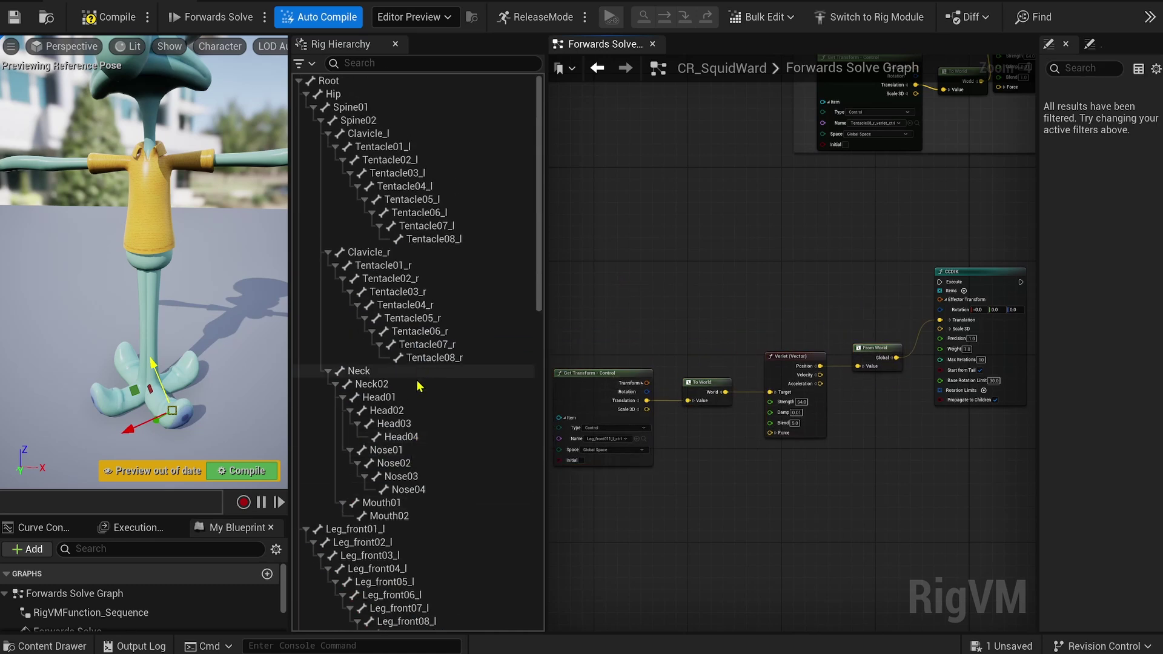
{"action": "scroll", "coordinate": [383, 424], "scroll_direction": "down", "scroll_amount": 3}
{"action": "left_click", "coordinate": [386, 417]}
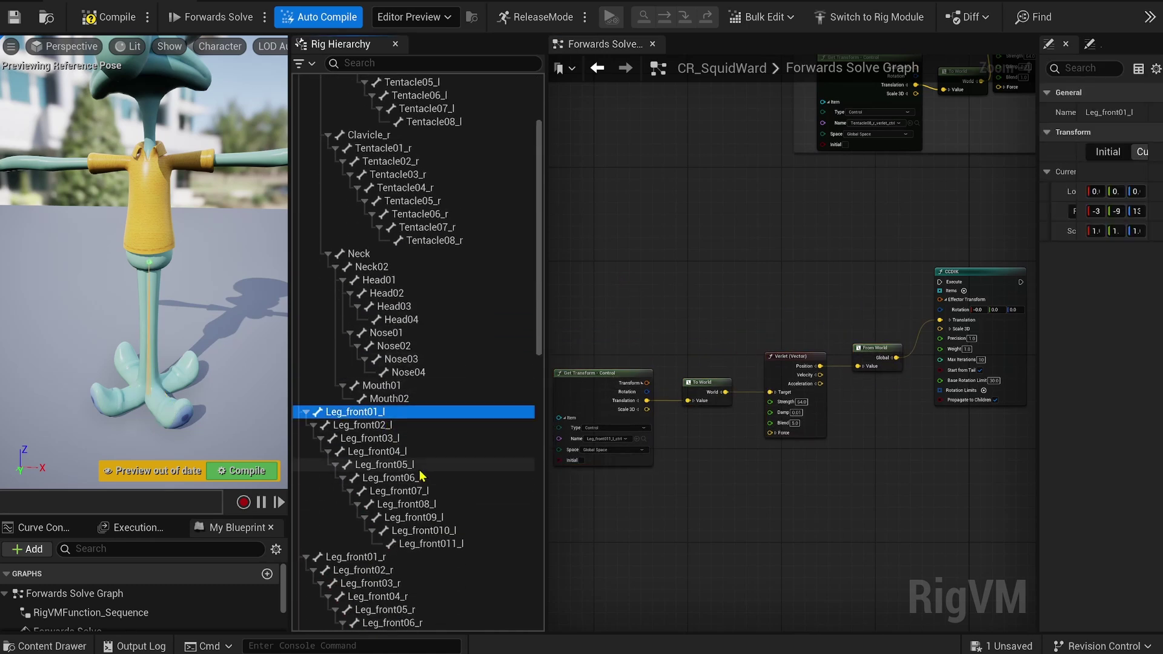
{"action": "left_click", "coordinate": [435, 545], "text": "shift"}
{"action": "left_click_drag", "start_coordinate": [434, 545], "coordinate": [708, 243]}
{"action": "left_click", "coordinate": [758, 410]}
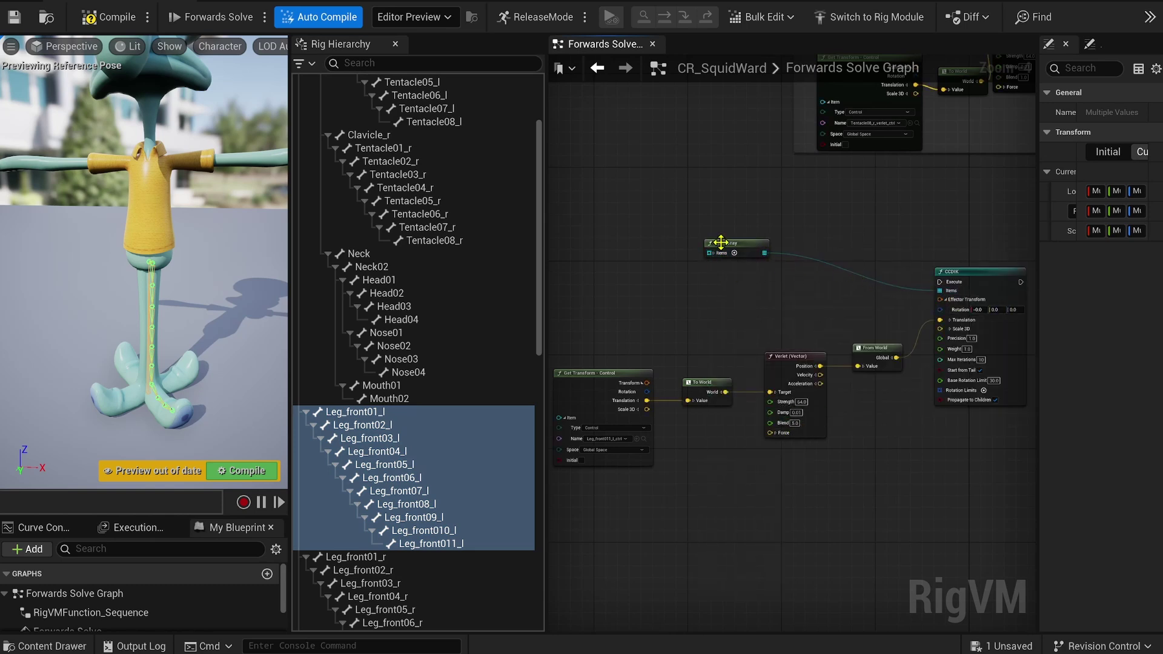
{"action": "left_click_drag", "start_coordinate": [721, 242], "coordinate": [823, 289]}
Step: Route the leg control's Rotation and Scale 3D around the nodes into the CCDIK Effector Transform, and set the Verlet Damp to 0.05
{"action": "scroll", "coordinate": [839, 322], "scroll_direction": "up", "scroll_amount": 1}
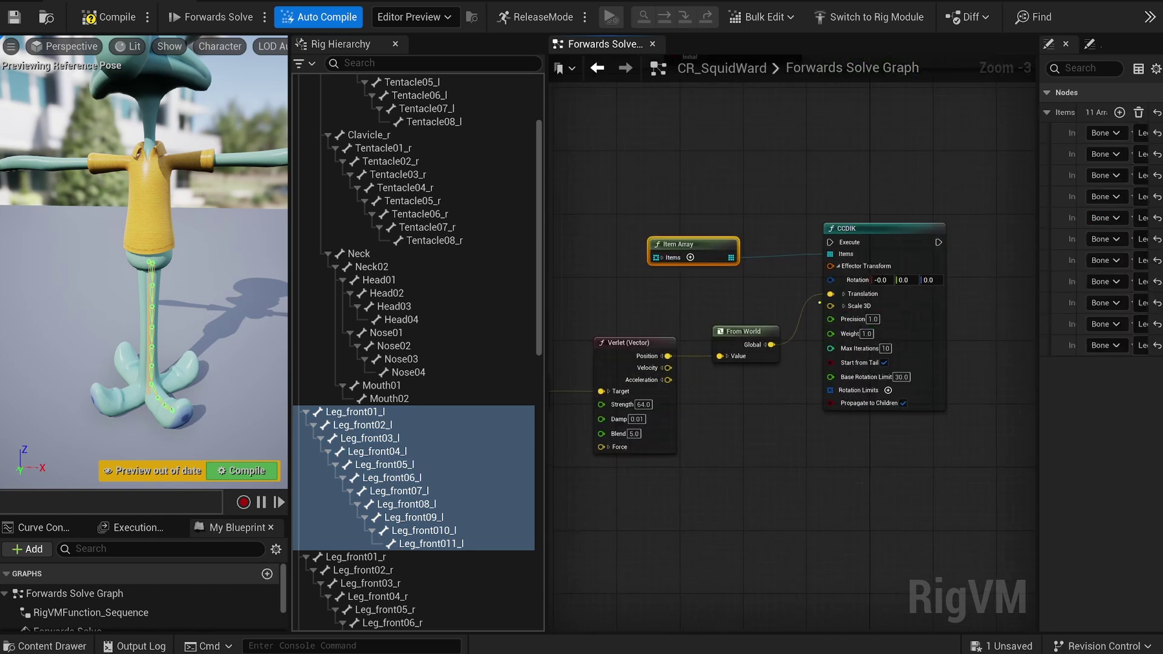
{"action": "mouse_move", "coordinate": [605, 434]}
{"action": "right_mouse_down"}
{"action": "mouse_move", "coordinate": [797, 387]}
{"action": "mouse_move", "coordinate": [745, 385]}
{"action": "right_mouse_up"}
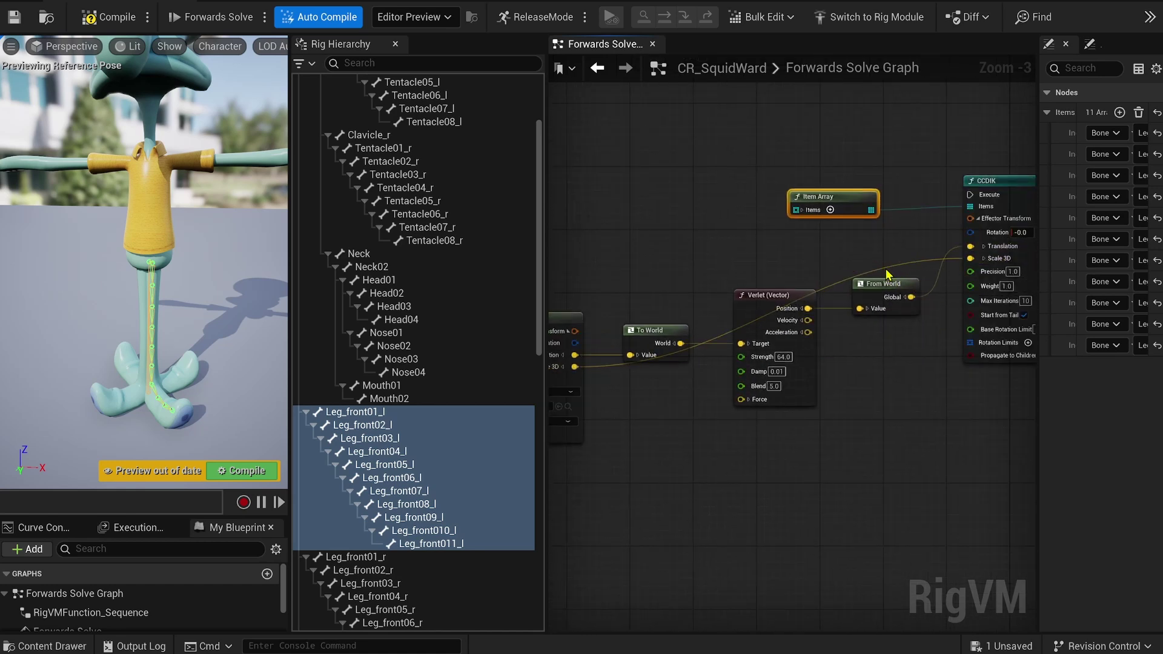
{"action": "left_click", "coordinate": [896, 267]}
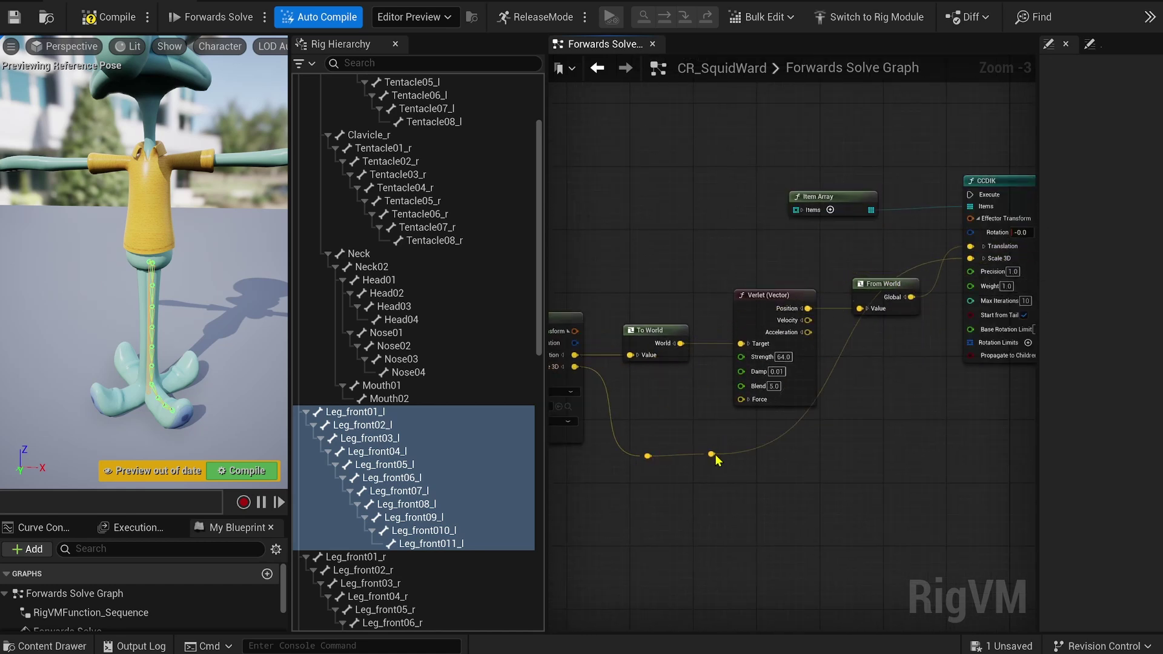
{"action": "left_click_drag", "start_coordinate": [575, 344], "coordinate": [970, 232]}
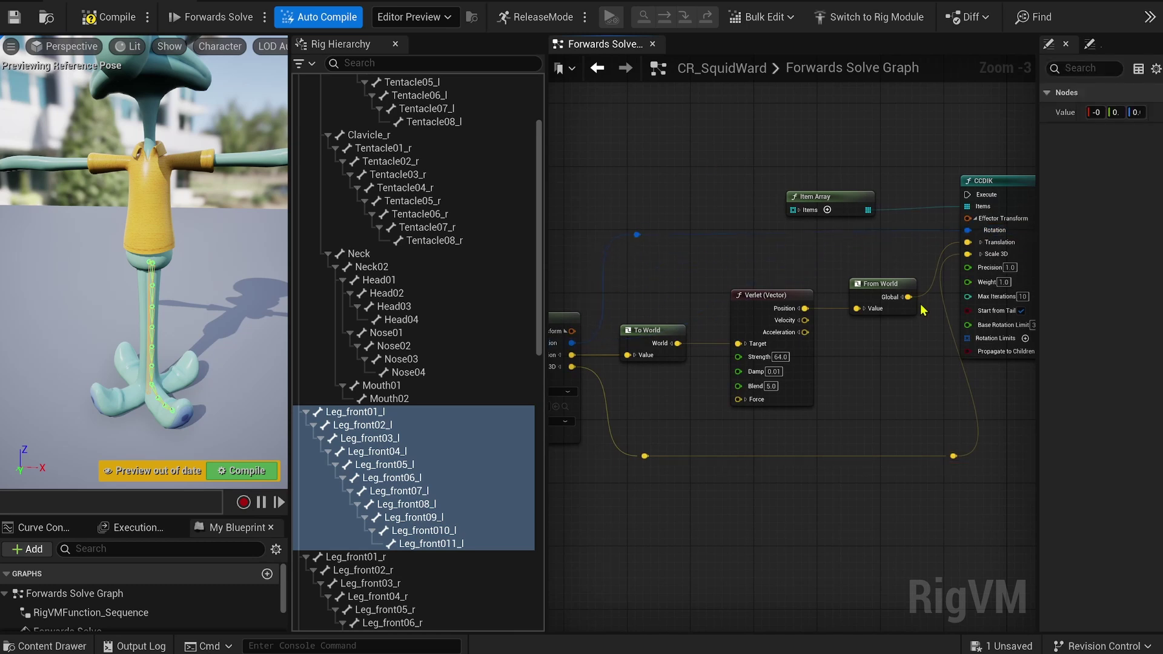
{"action": "scroll", "coordinate": [922, 310], "scroll_direction": "down", "scroll_amount": 1}
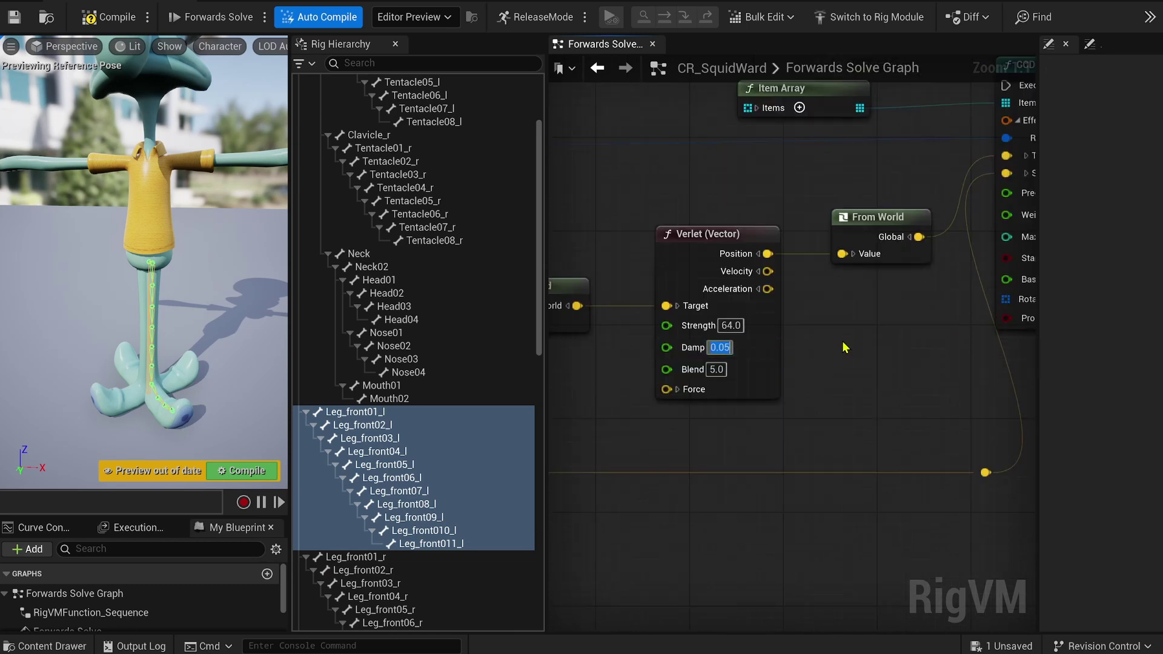
Step: Add output E to the Sequence node and connect it to the Execute input of the front left leg's CCDIK node
{"action": "left_click_drag", "start_coordinate": [546, 317], "coordinate": [466, 316]}
{"action": "scroll", "coordinate": [721, 332], "scroll_direction": "down", "scroll_amount": 6}
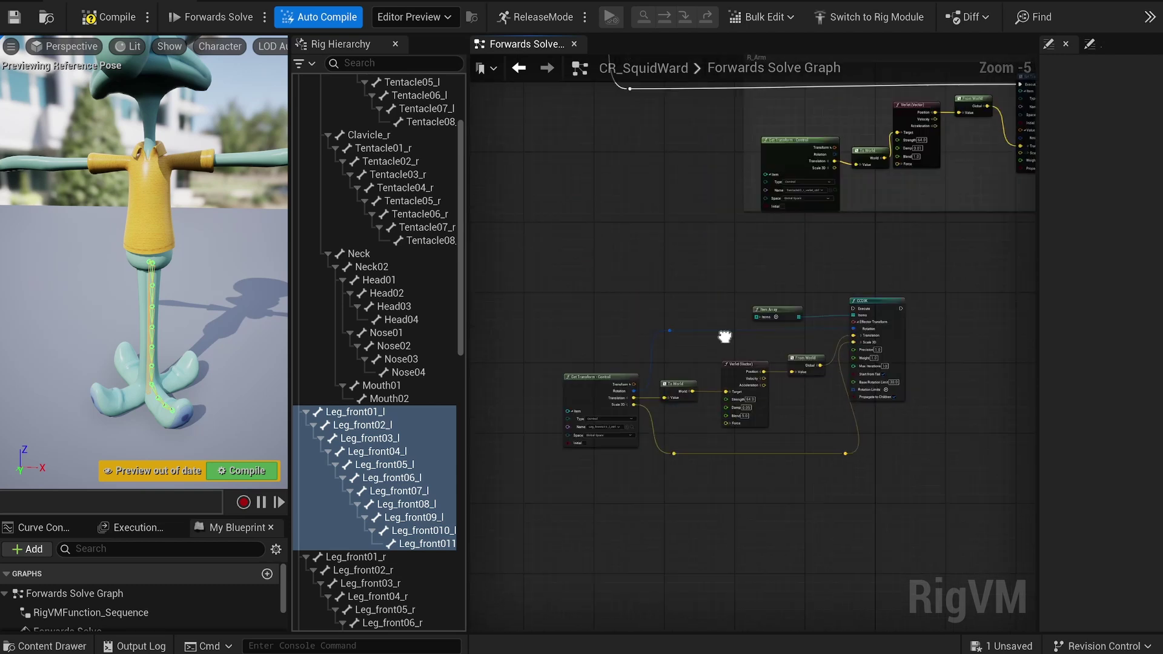
{"action": "scroll", "coordinate": [788, 273], "scroll_direction": "up", "scroll_amount": 4}
{"action": "scroll", "coordinate": [828, 252], "scroll_direction": "up", "scroll_amount": 2}
{"action": "left_click", "coordinate": [739, 351]}
{"action": "right_click_drag", "start_coordinate": [737, 319], "coordinate": [604, 238]}
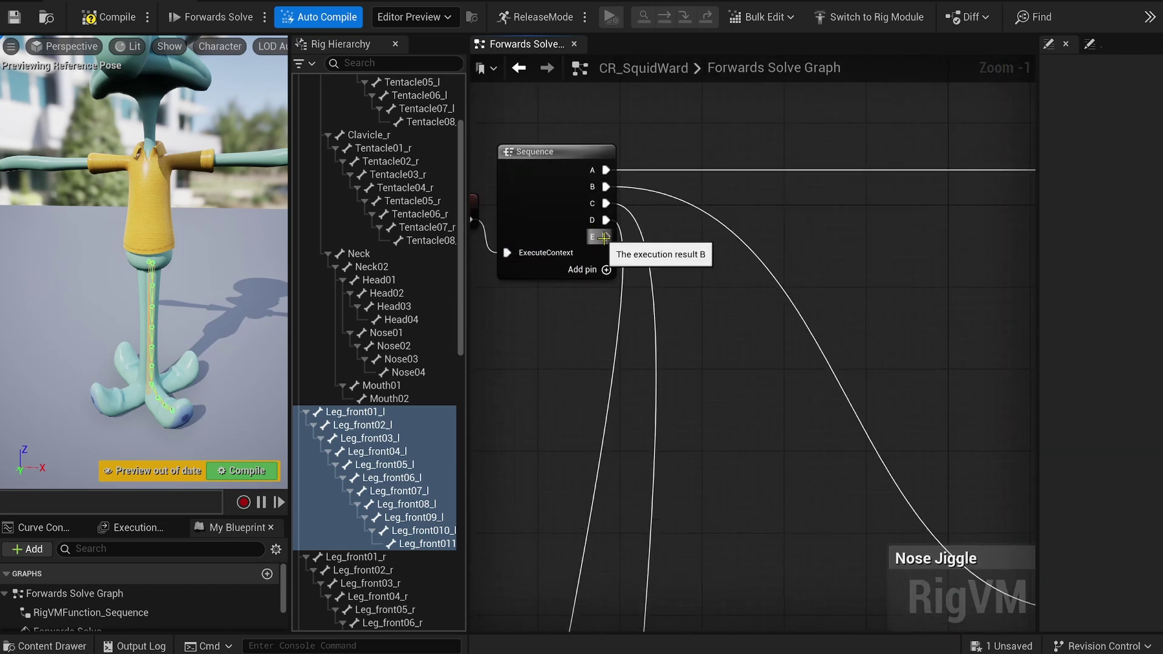
{"action": "scroll", "coordinate": [787, 531], "scroll_direction": "down", "scroll_amount": 2}
{"action": "right_click_drag", "start_coordinate": [788, 531], "coordinate": [656, 254]}
{"action": "scroll", "coordinate": [656, 255], "scroll_direction": "up", "scroll_amount": 4}
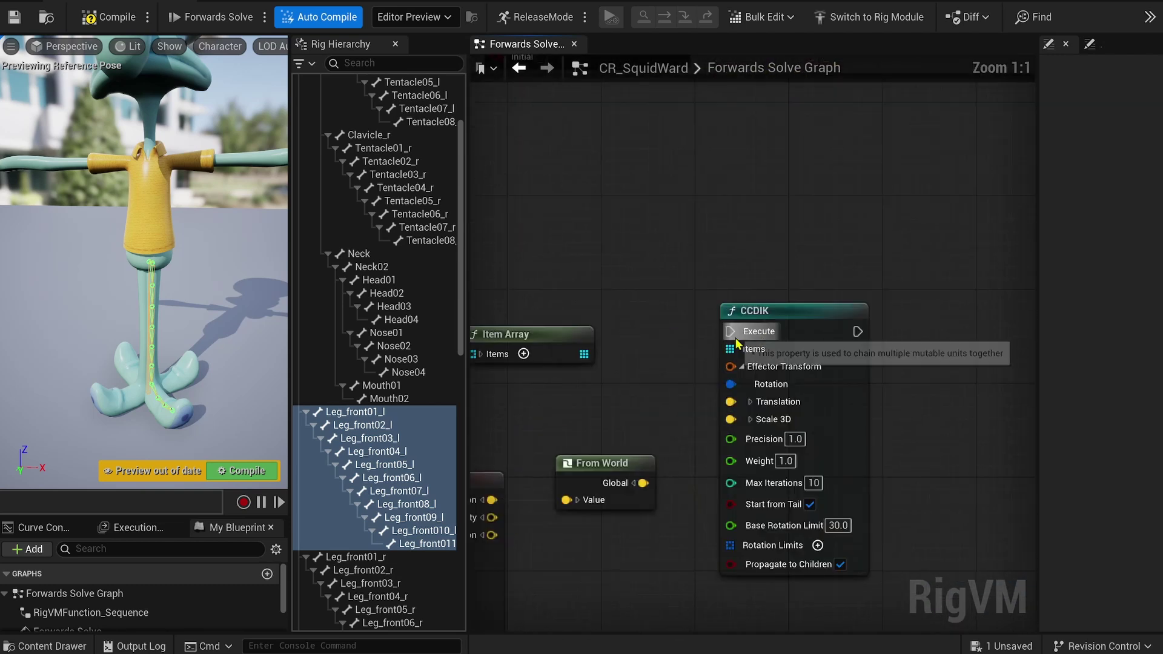
{"action": "scroll", "coordinate": [779, 257], "scroll_direction": "down", "scroll_amount": 6}
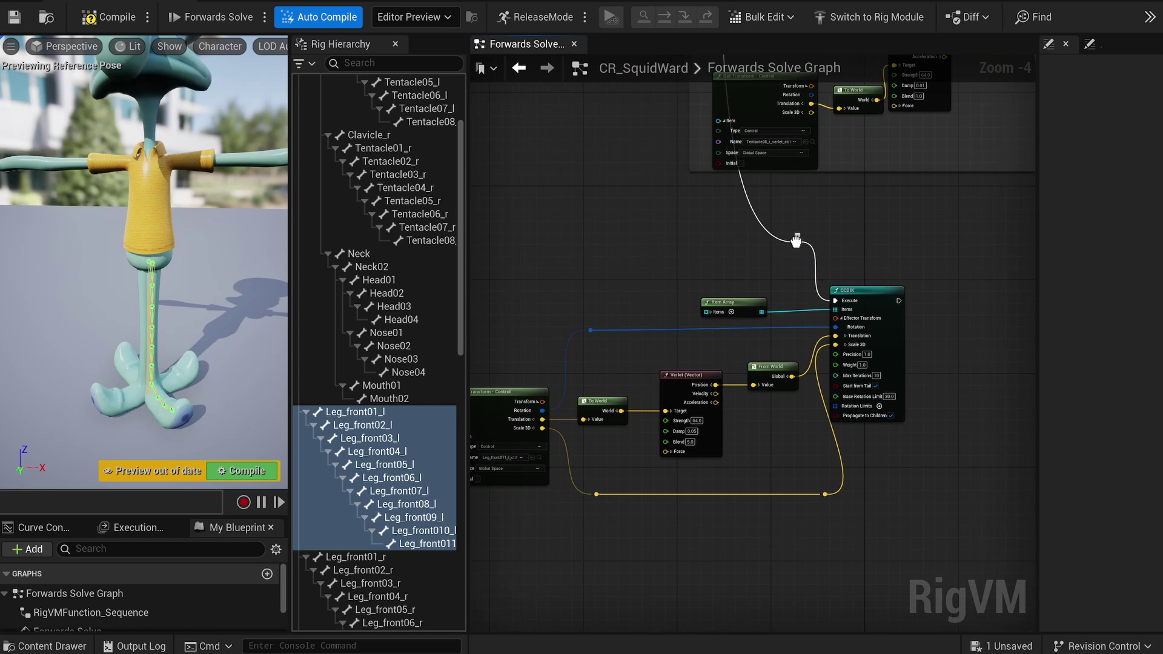
{"action": "scroll", "coordinate": [525, 315], "scroll_direction": "up", "scroll_amount": 2}
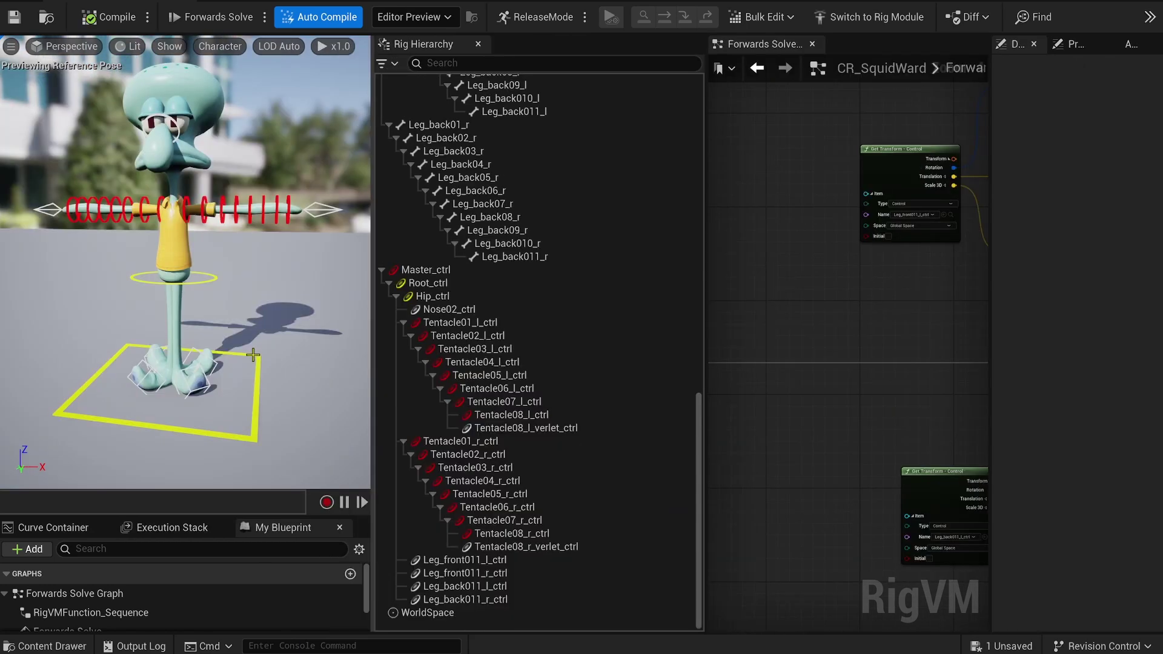
Step: Test the leg setup in the preview by moving Root_ctrl and then all four leg controls upward
{"action": "left_click", "coordinate": [254, 355]}
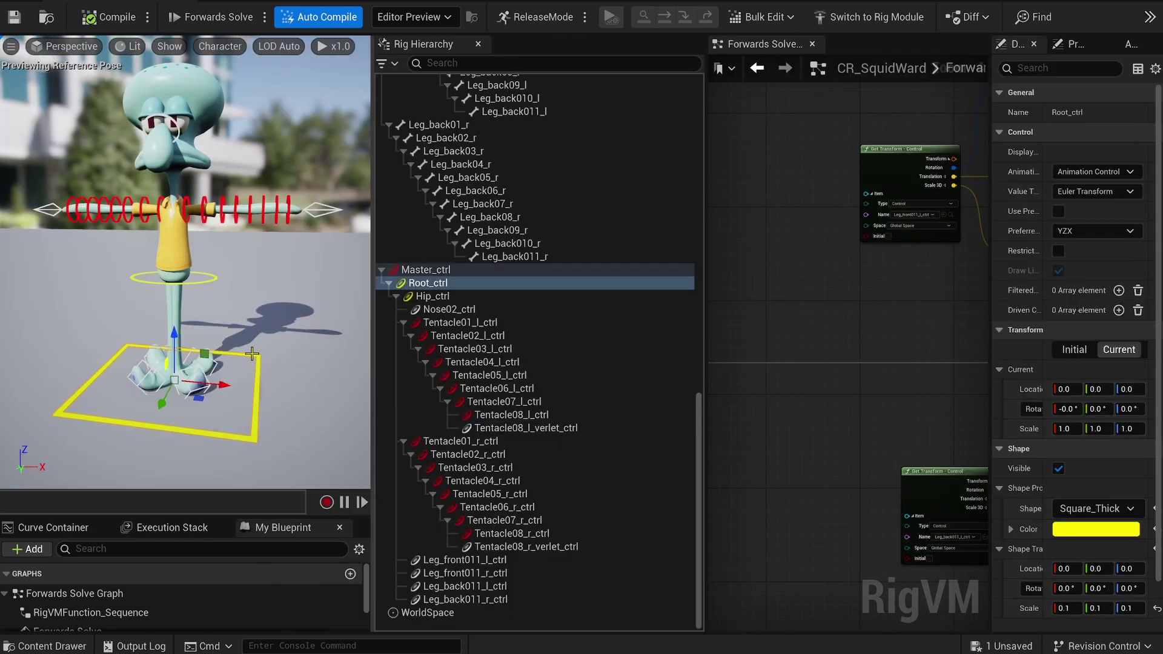
{"action": "left_click_drag", "start_coordinate": [175, 337], "coordinate": [182, 309]}
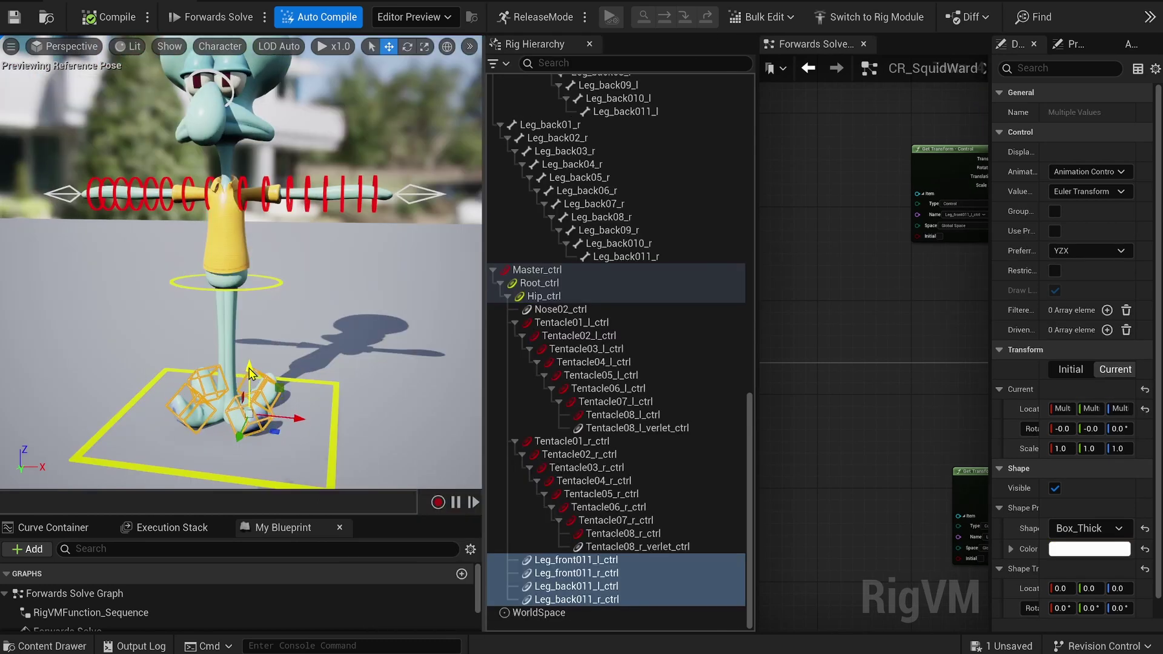
{"action": "left_click_drag", "start_coordinate": [250, 373], "coordinate": [242, 333]}
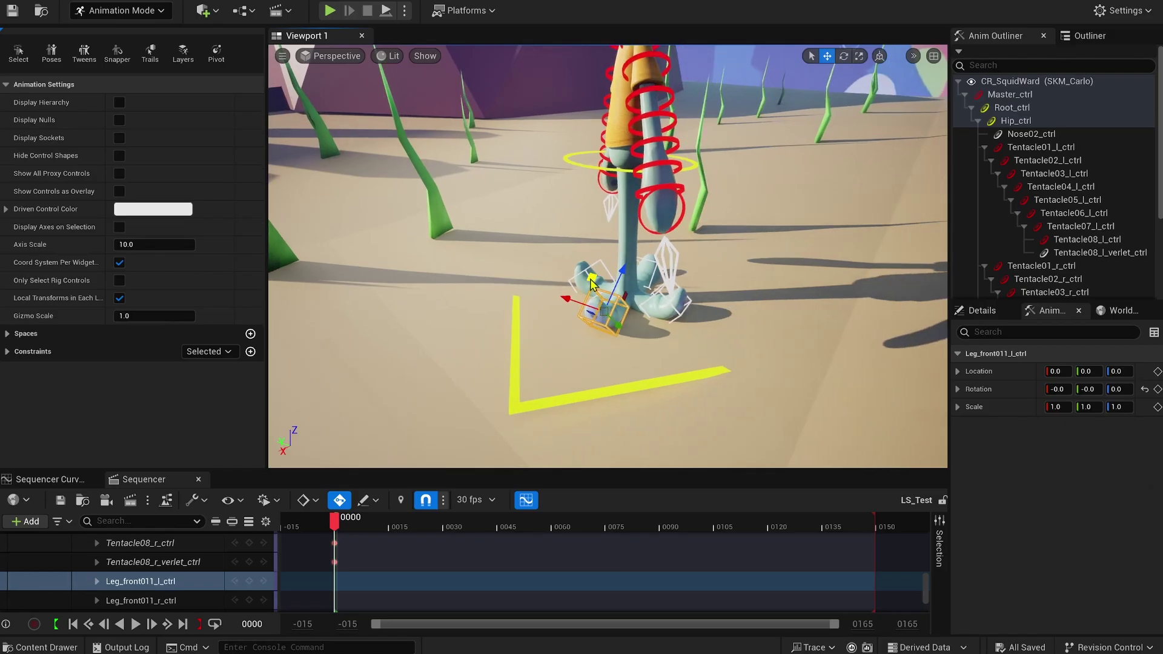
Step: In the LS_Test sequence, move the four leg controls apart into a wider stance and key the CR_SquidWard rig at frame 0
{"action": "left_click_drag", "start_coordinate": [548, 276], "coordinate": [541, 318]}
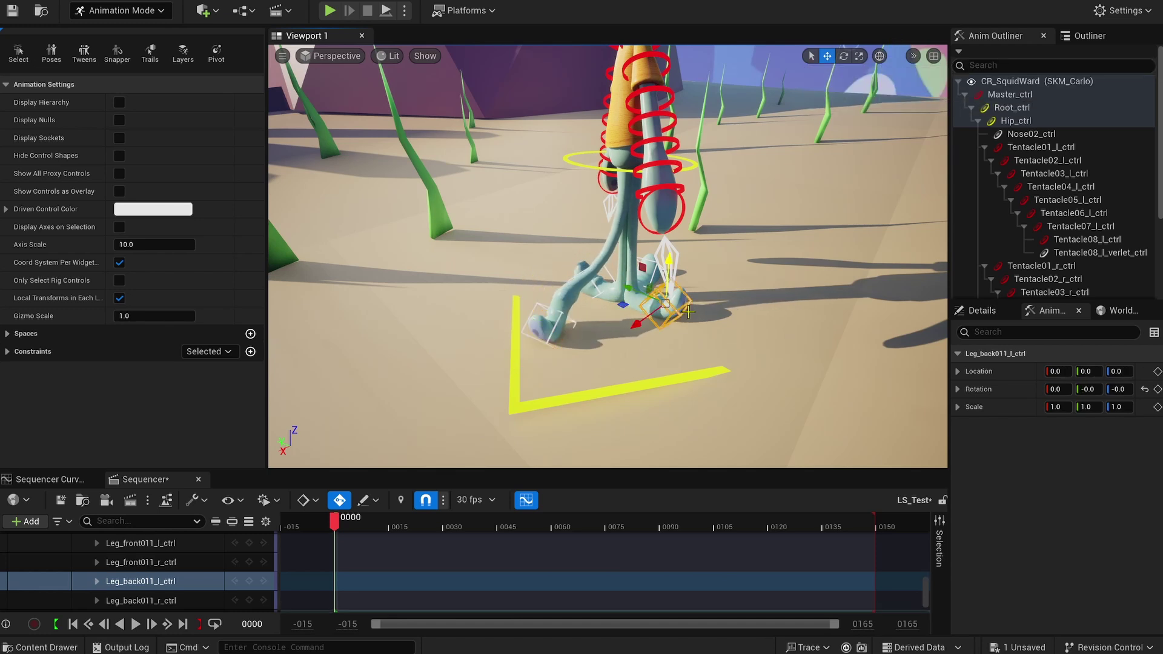
{"action": "left_click", "coordinate": [610, 271]}
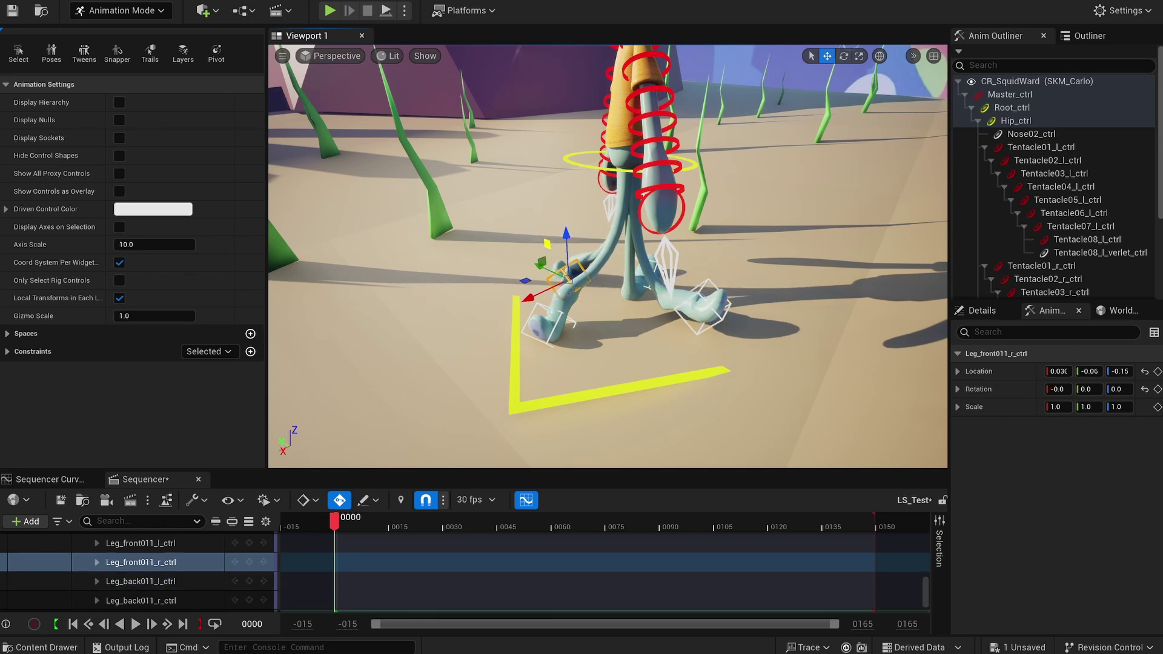
{"action": "left_click", "coordinate": [621, 242]}
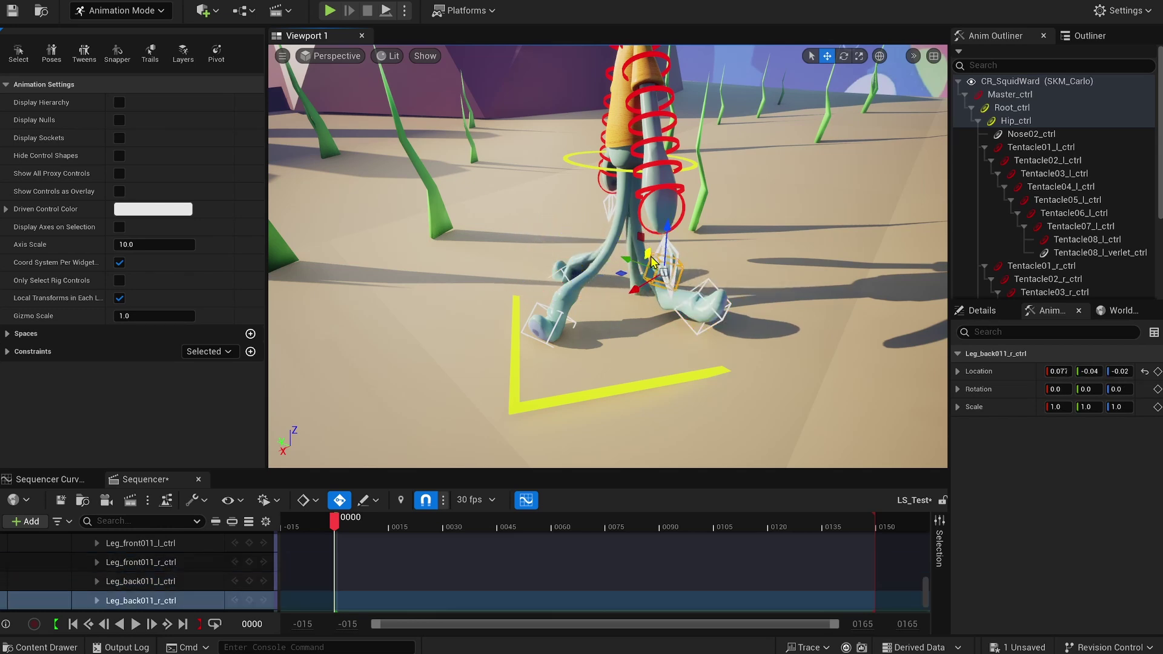
{"action": "scroll", "coordinate": [270, 558], "scroll_direction": "up", "scroll_amount": 10}
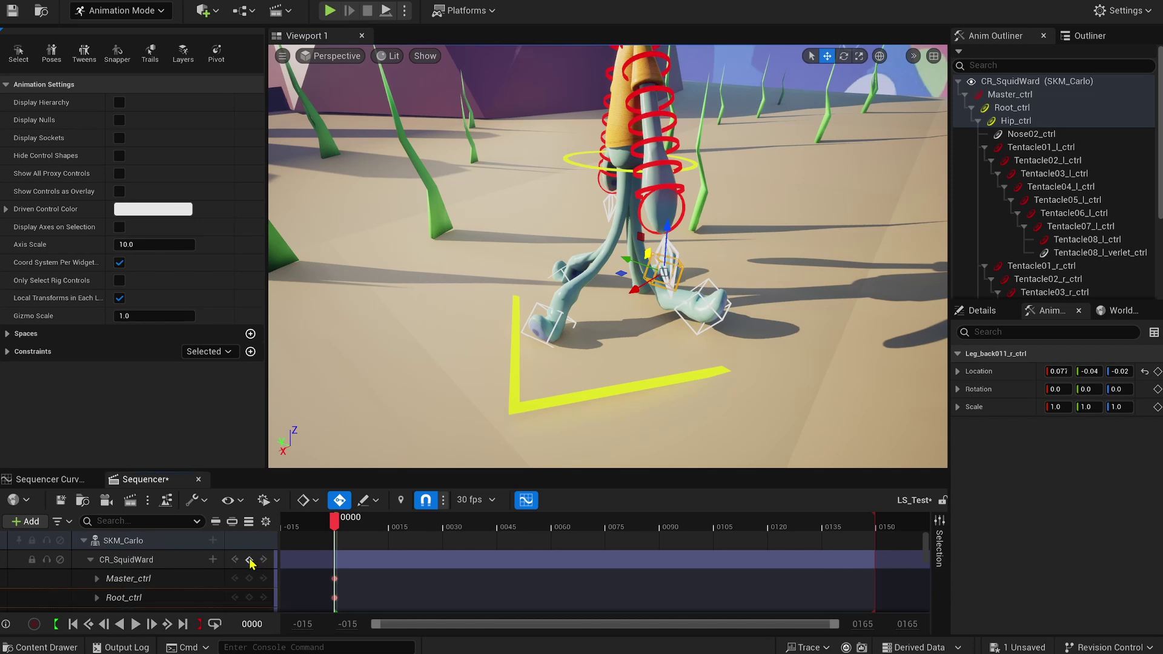
Step: Rotate Tentacle01_l_ctrl at frame 0 to pose the left tentacle arm beside the body
{"action": "left_click_drag", "start_coordinate": [546, 242], "coordinate": [670, 245], "text": "alt"}
{"action": "left_click", "coordinate": [624, 210]}
{"action": "left_click", "coordinate": [673, 247]}
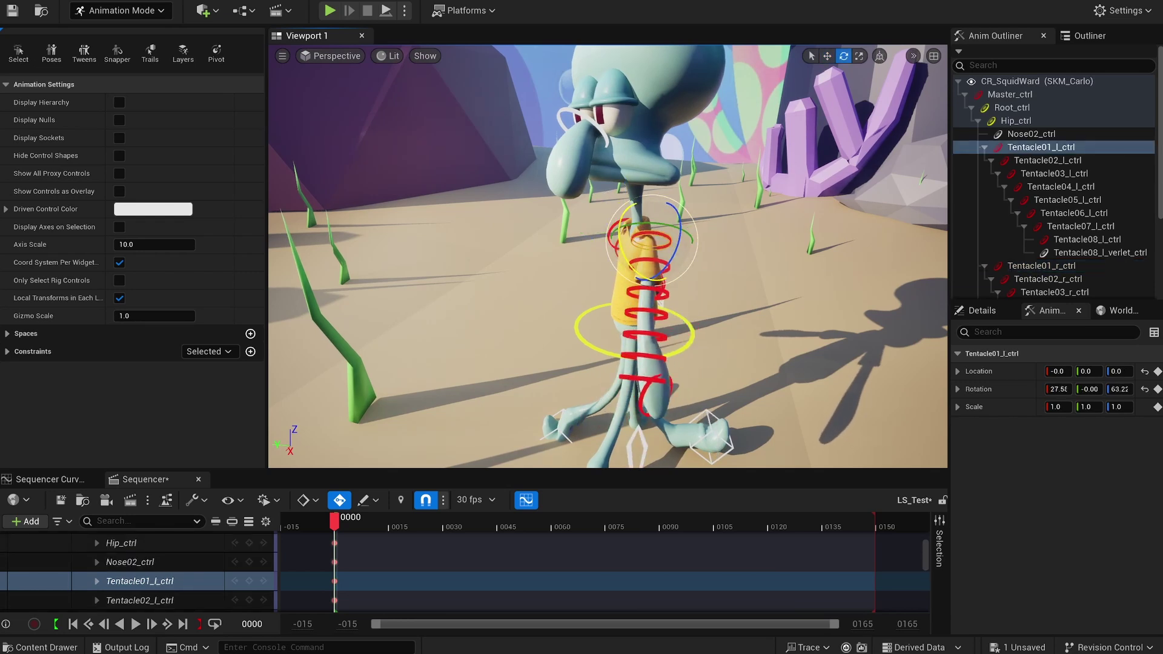
{"action": "left_click", "coordinate": [624, 322]}
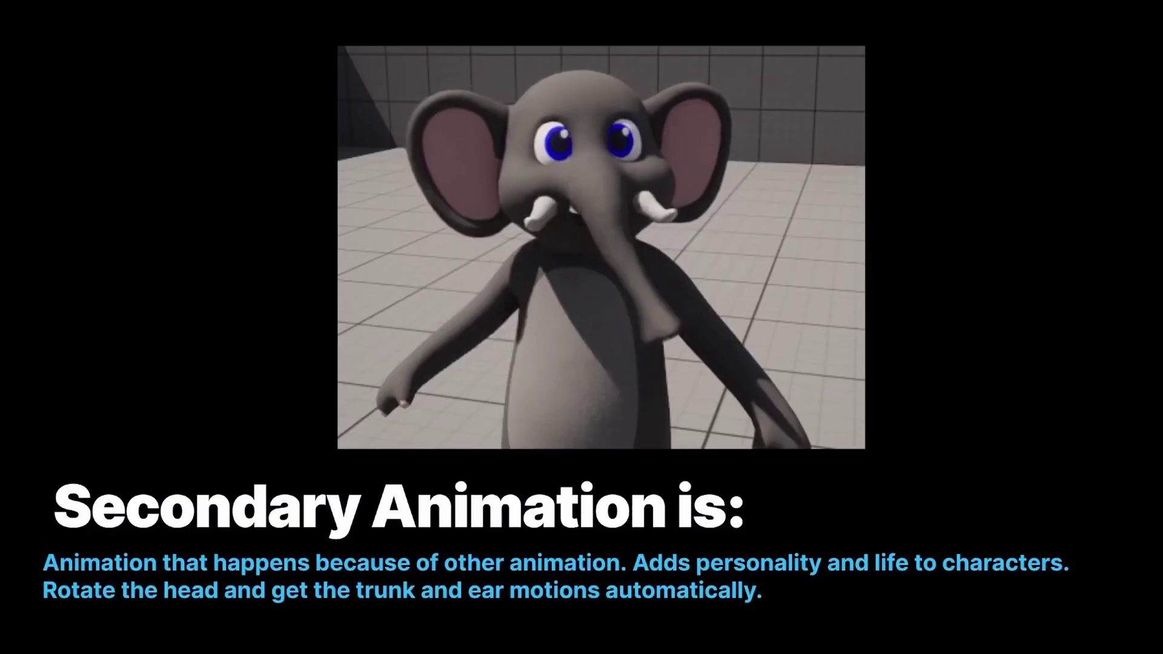